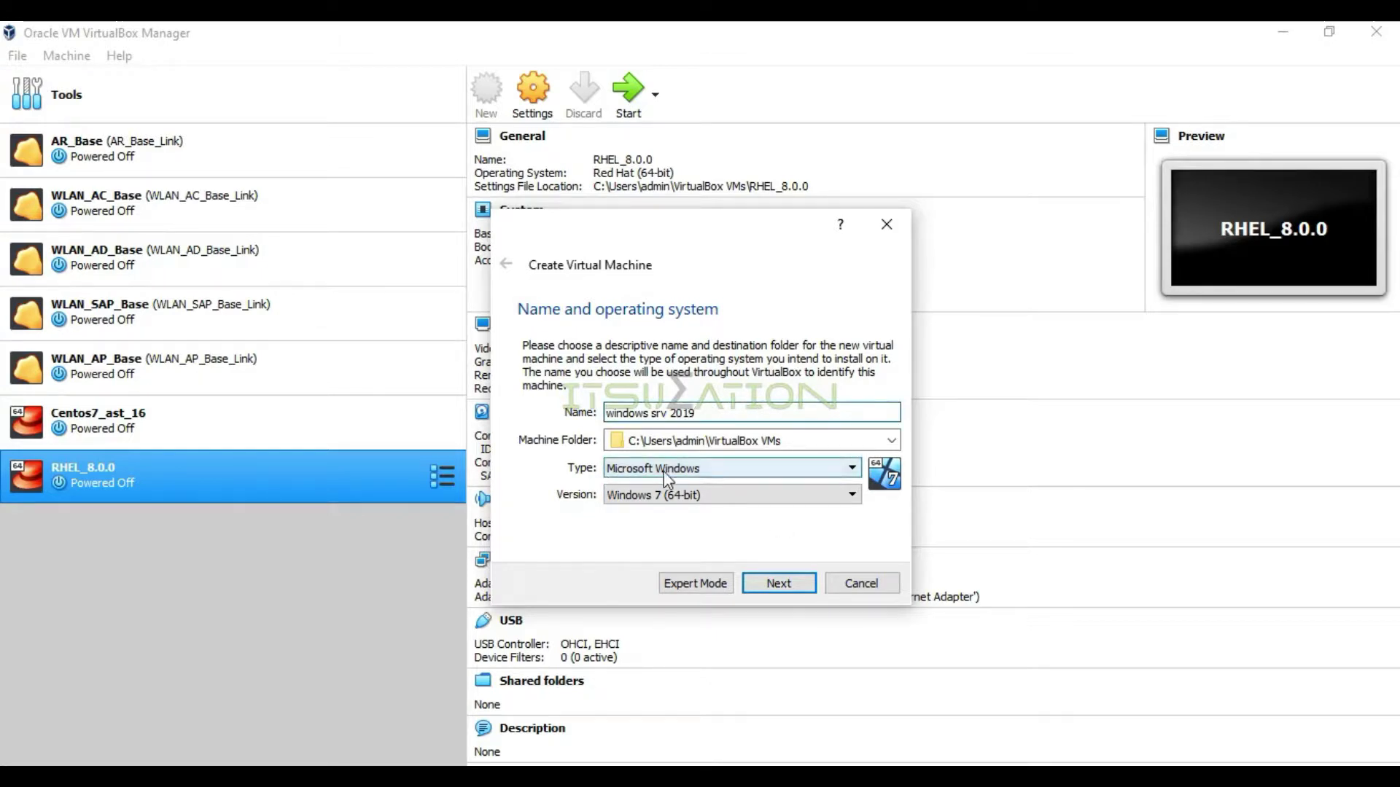
# Choose Windows 2016 (64-bit) as the version and give the machine 4048 MB of memory
pyautogui.click(675, 496)
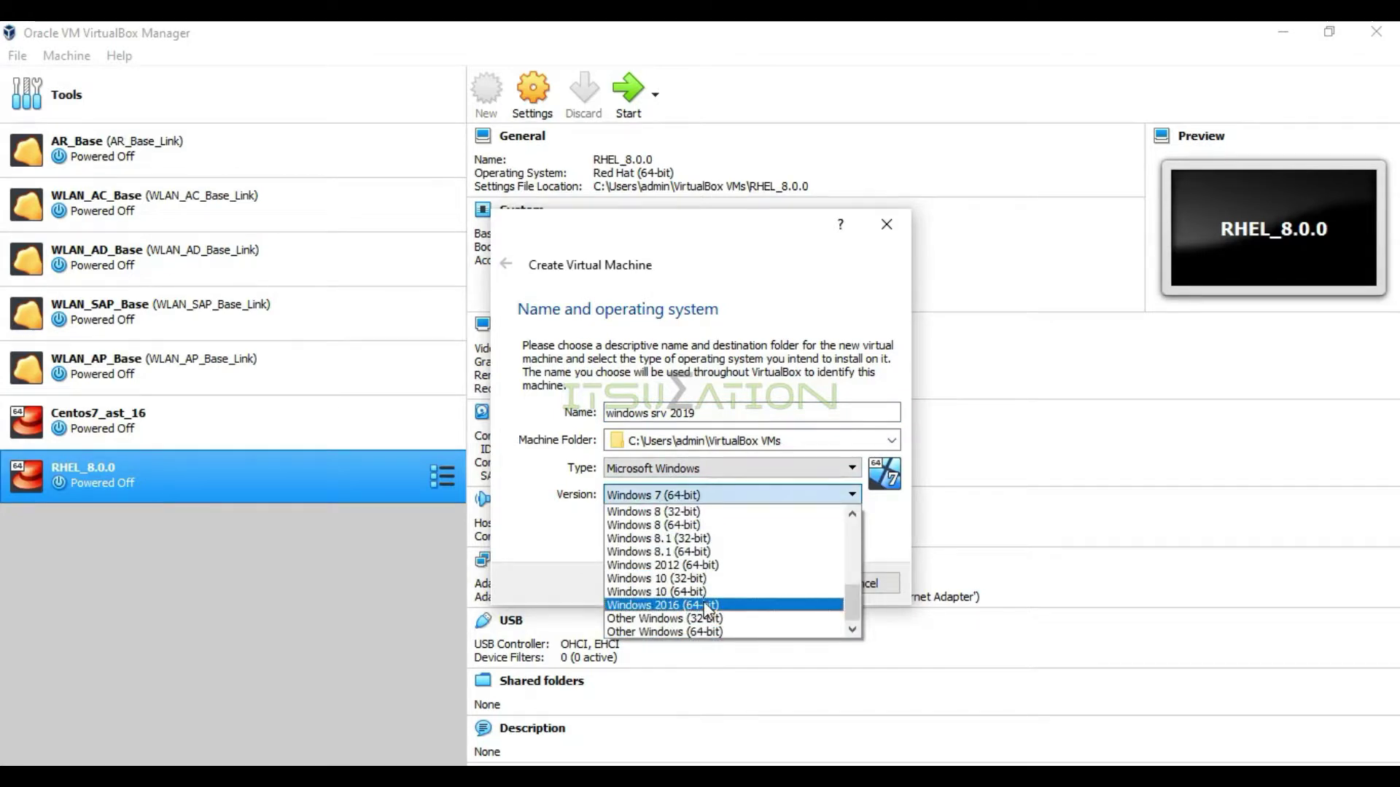
pyautogui.click(707, 606)
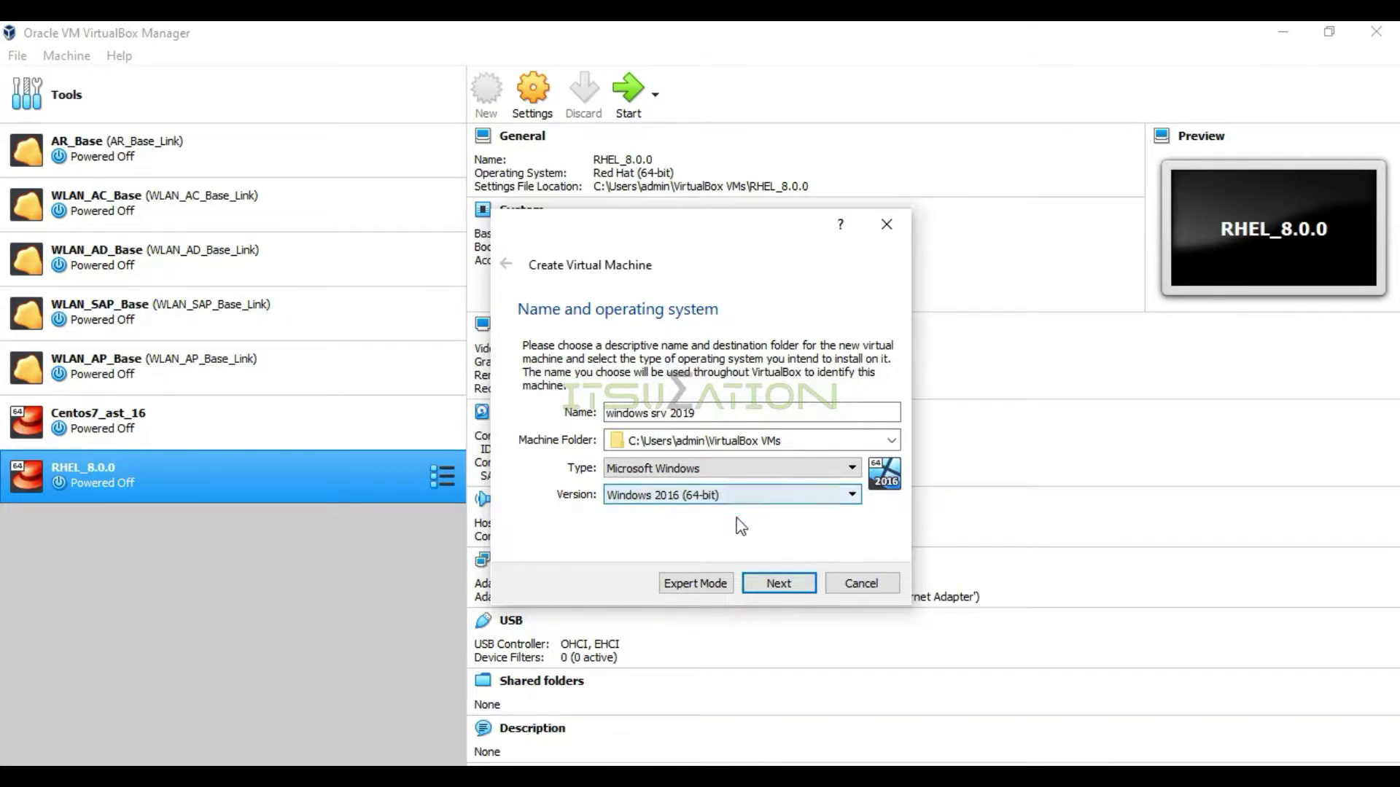
pyautogui.click(778, 585)
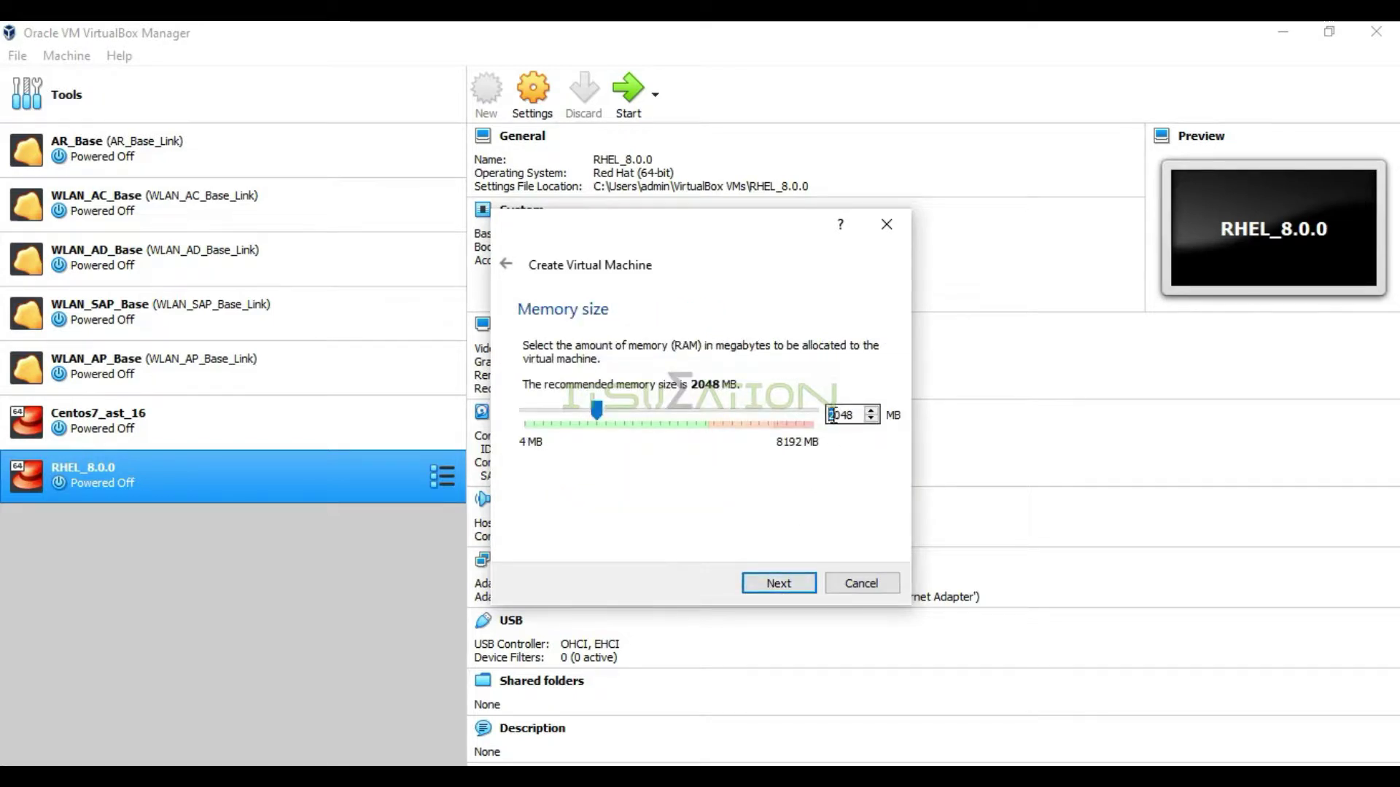
pyautogui.write('4')
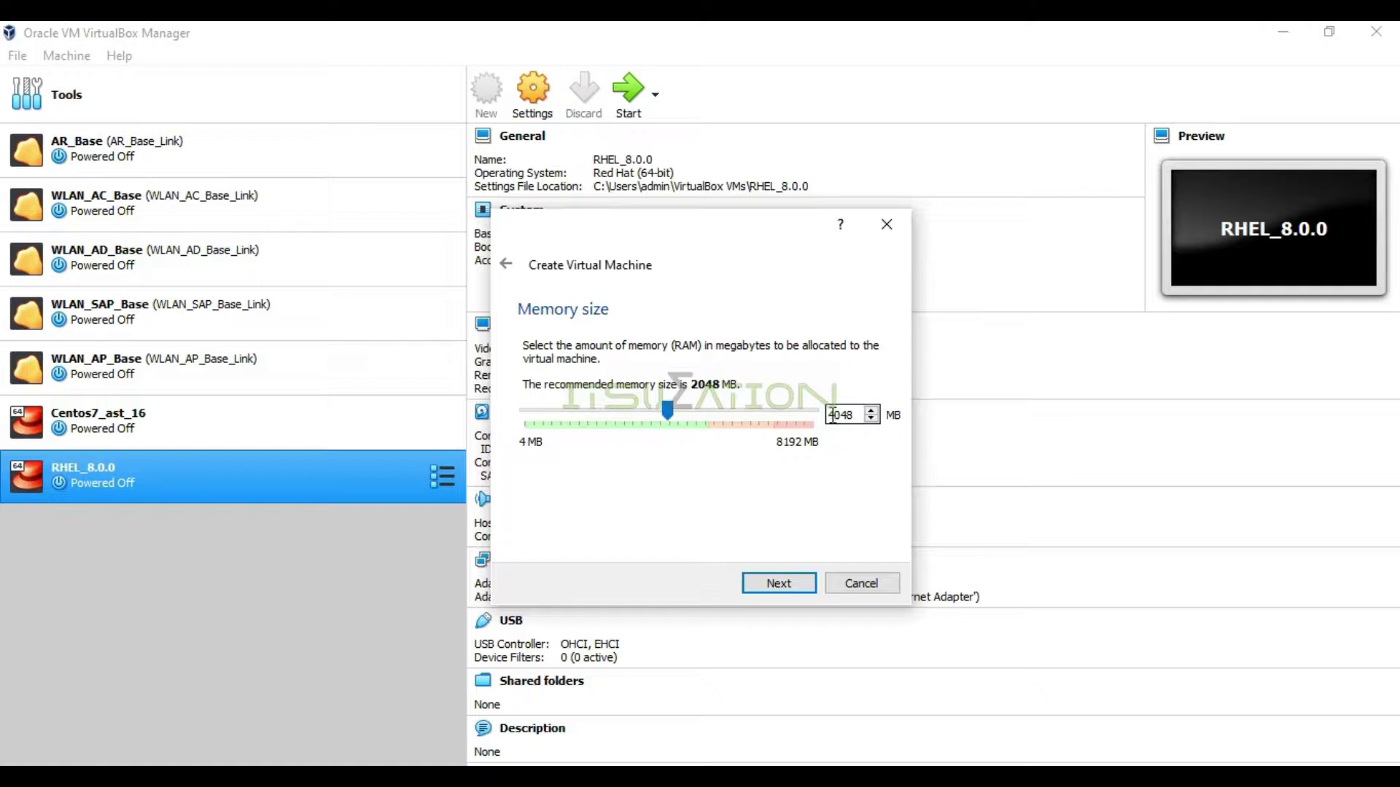
pyautogui.click(800, 584)
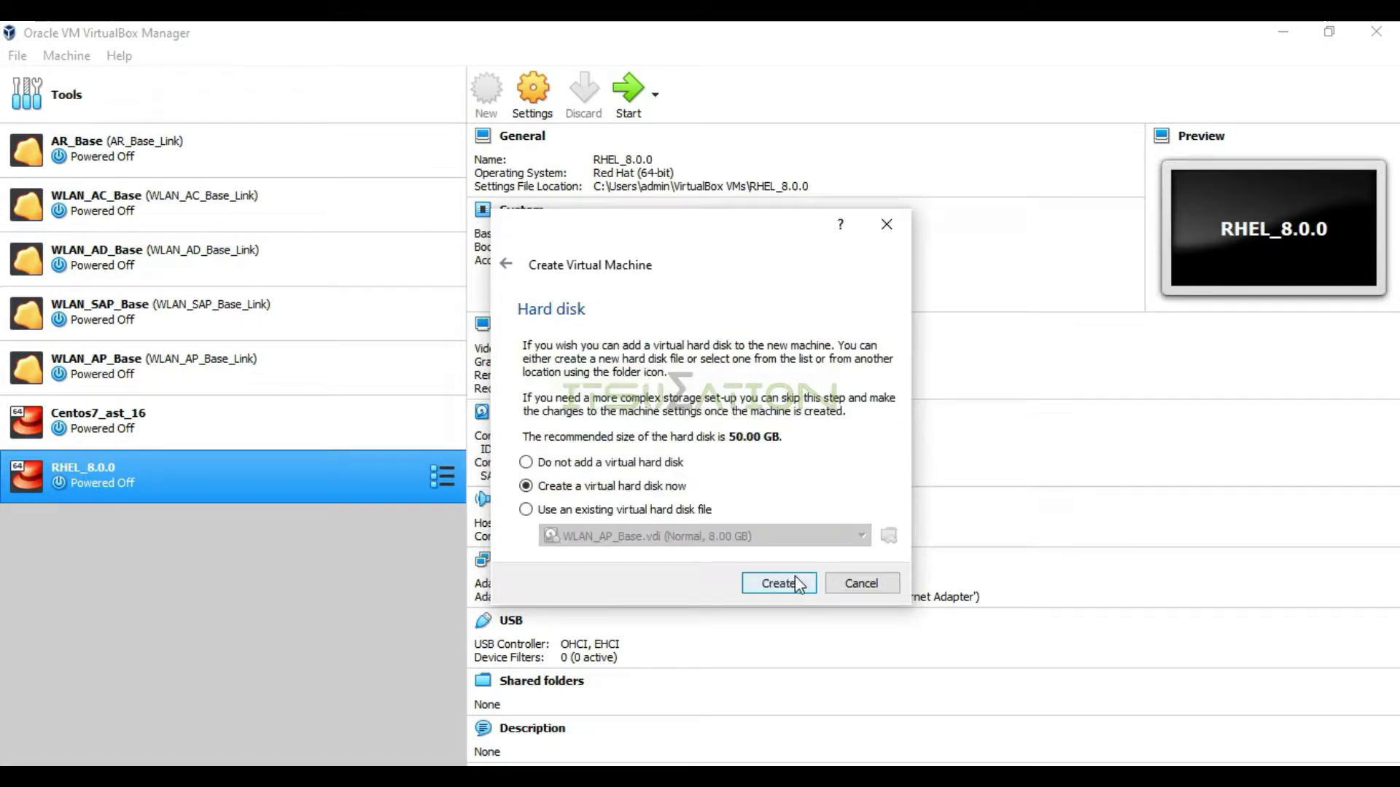
# Create a new dynamically allocated 50 GB virtual hard disk with the default file type
pyautogui.click(800, 584)
pyautogui.click(792, 621)
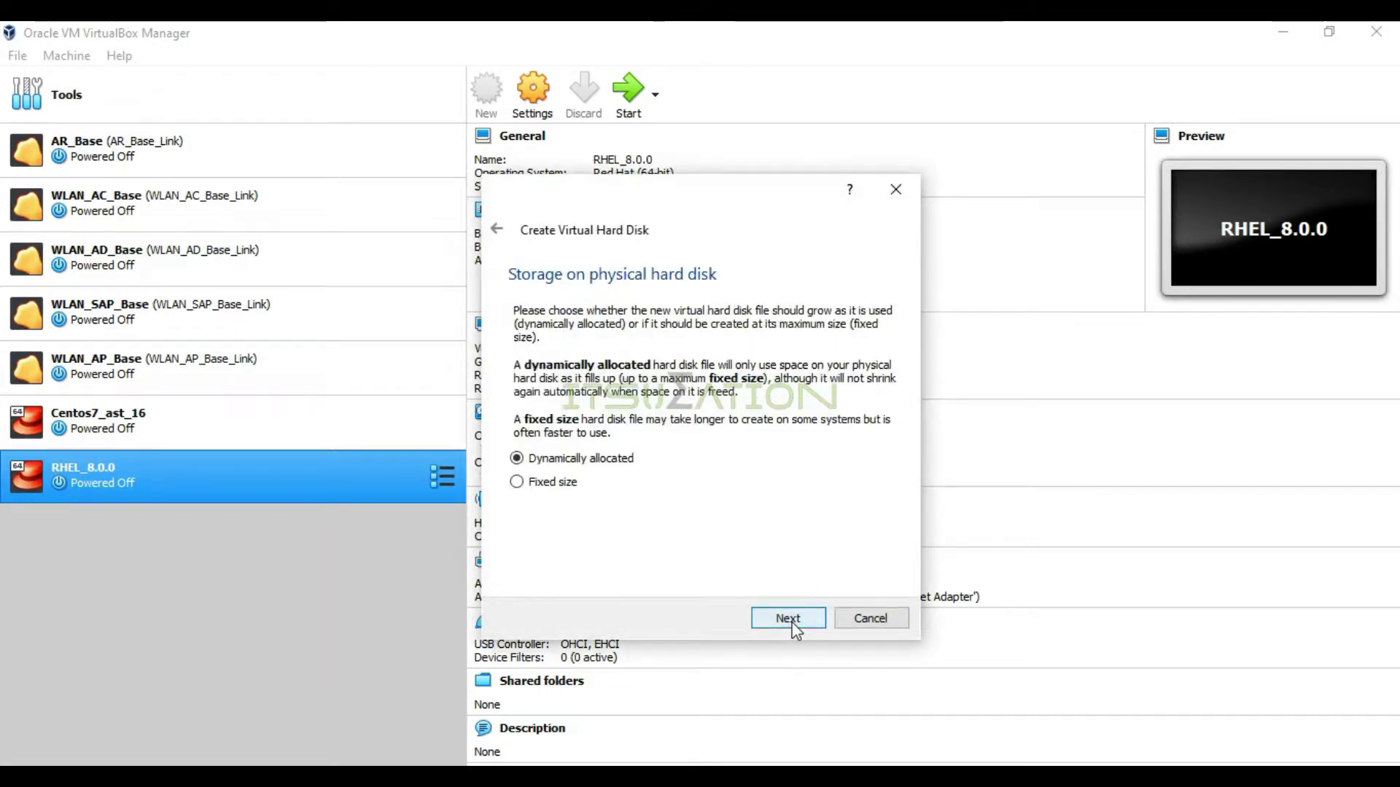
pyautogui.click(793, 624)
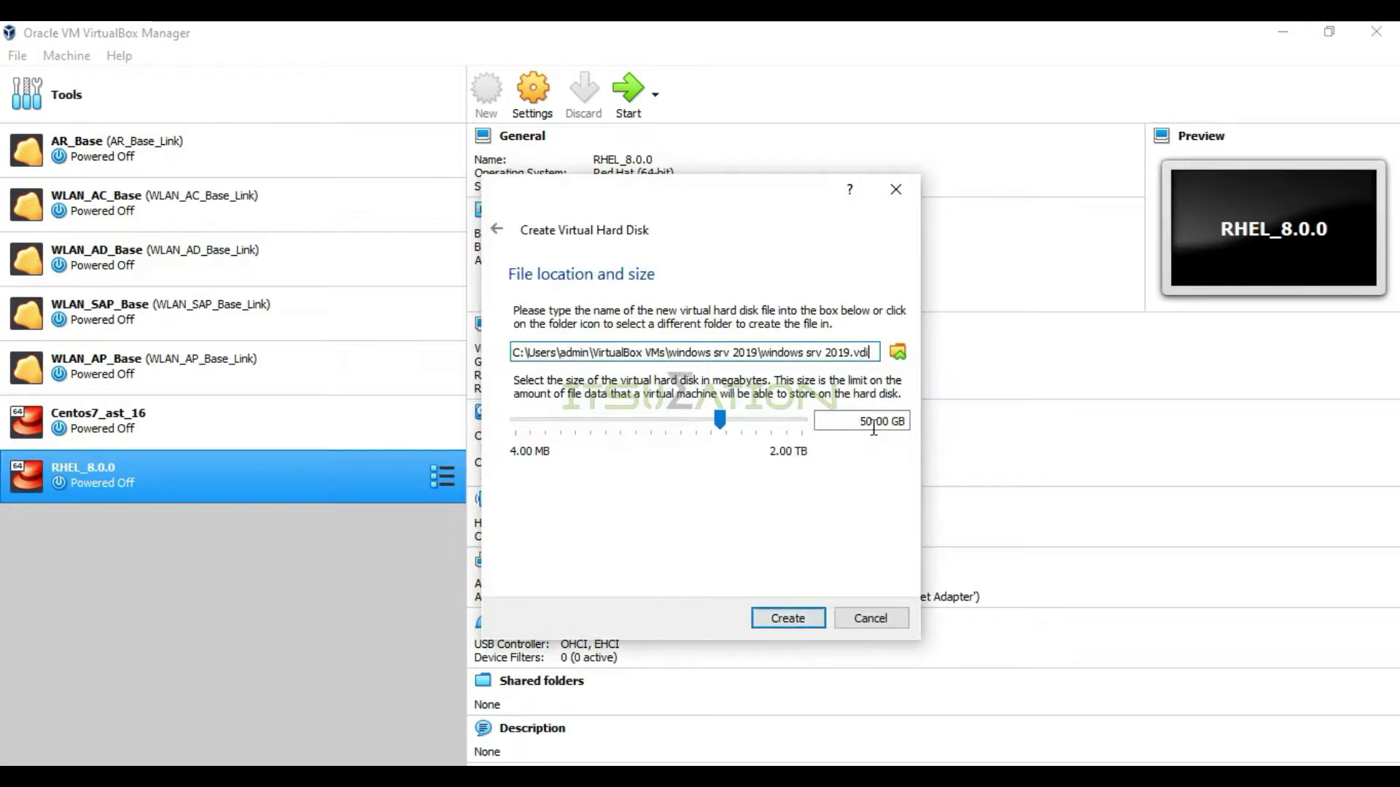
pyautogui.moveTo(873, 422); pyautogui.dragTo(845, 421)
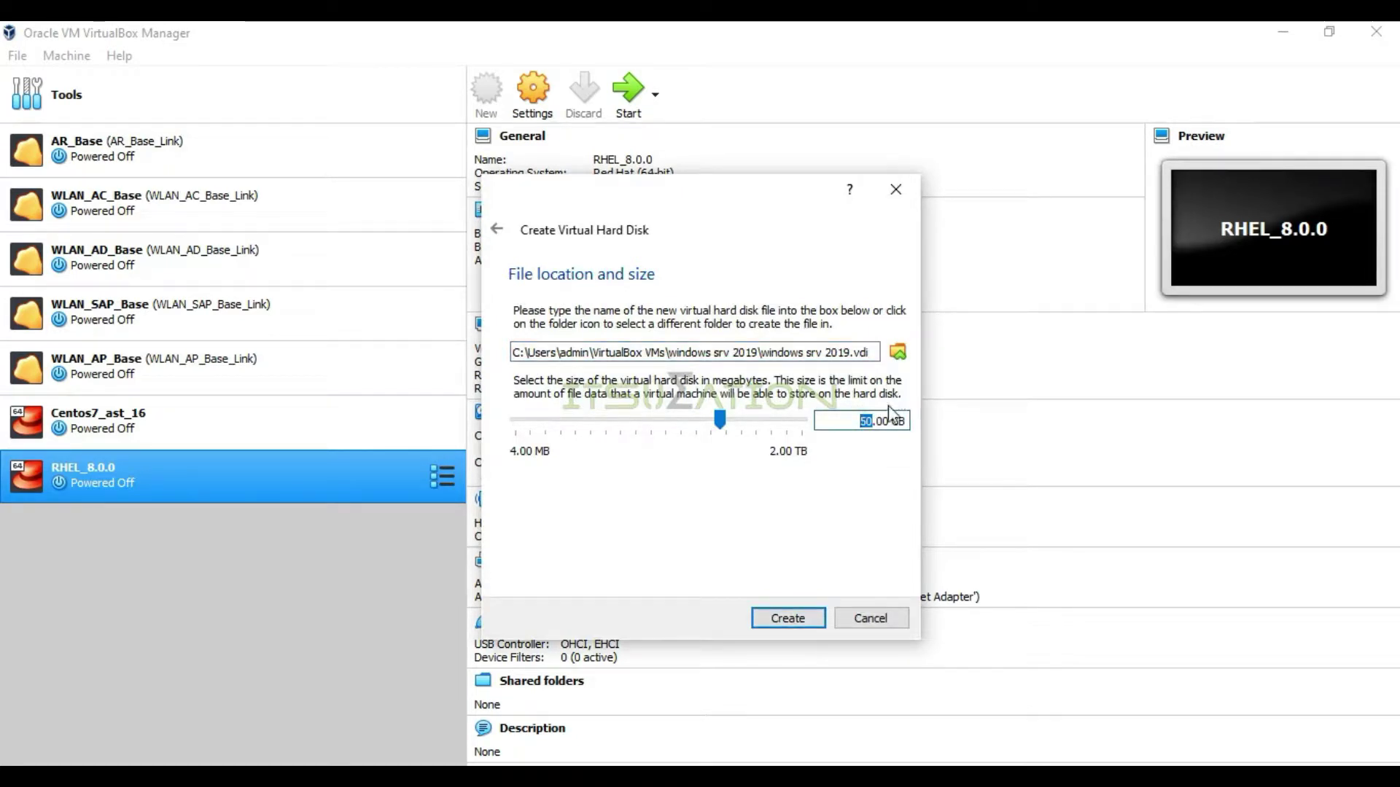
pyautogui.click(877, 354)
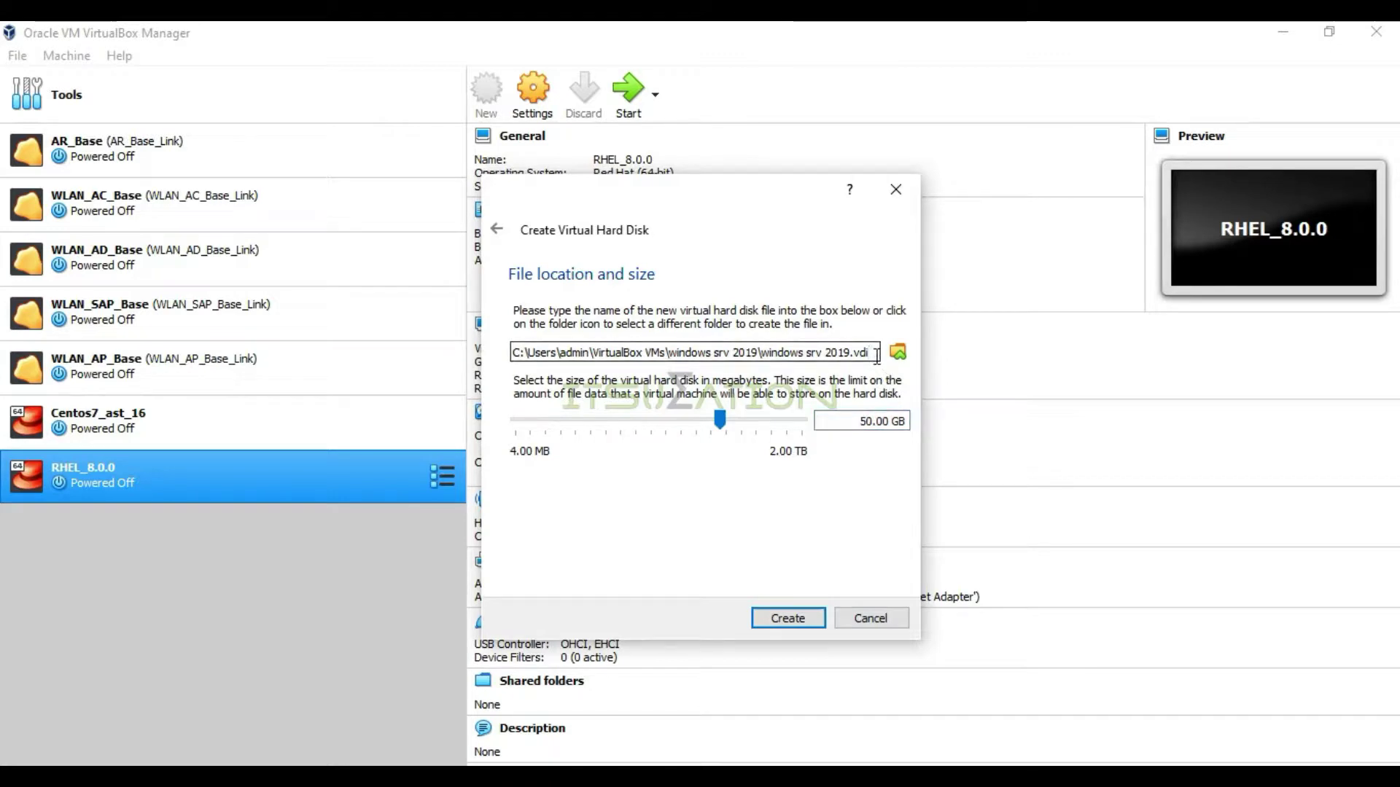
pyautogui.moveTo(876, 353); pyautogui.dragTo(511, 354)
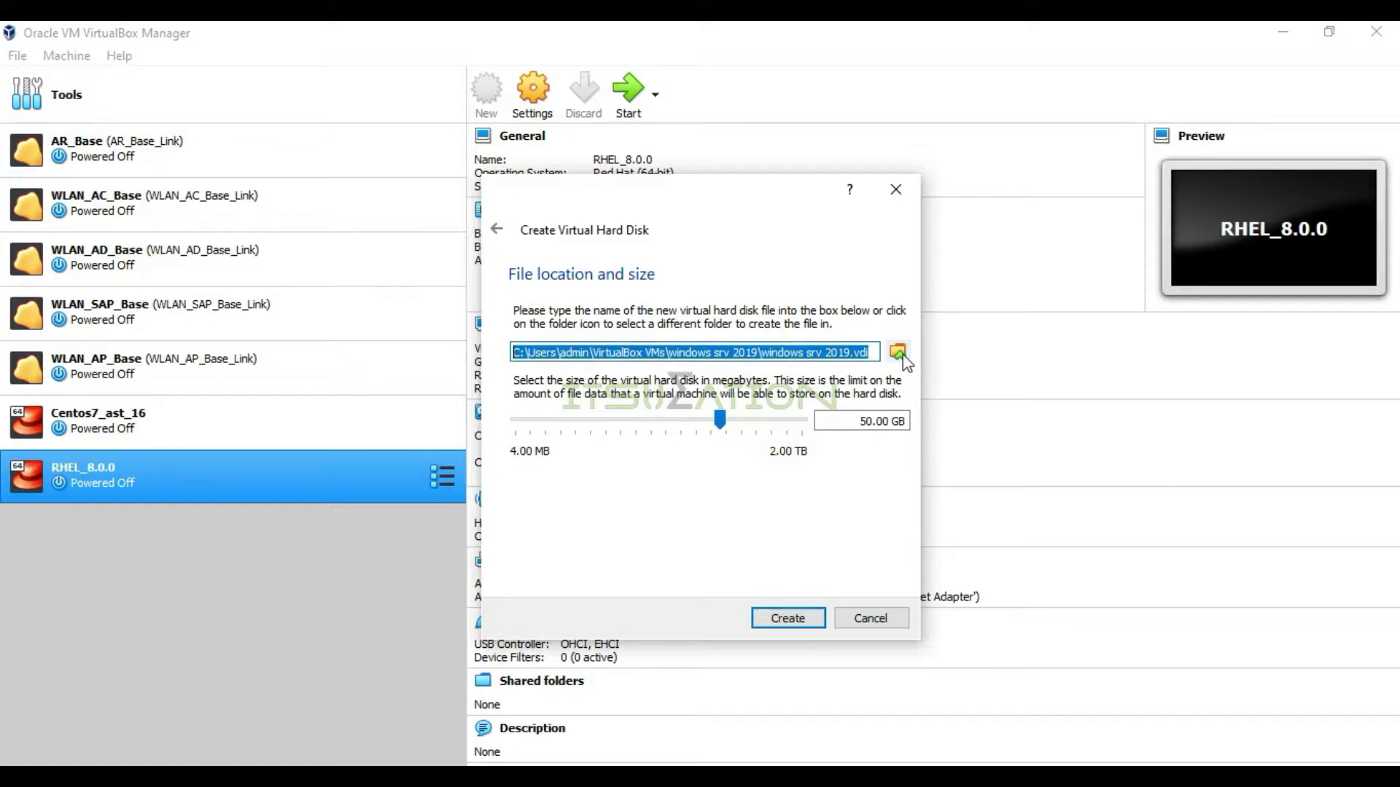
# Save the disk file in F:\Vbox\WIN SRV and create the windows srv 2019 machine
pyautogui.click(903, 356)
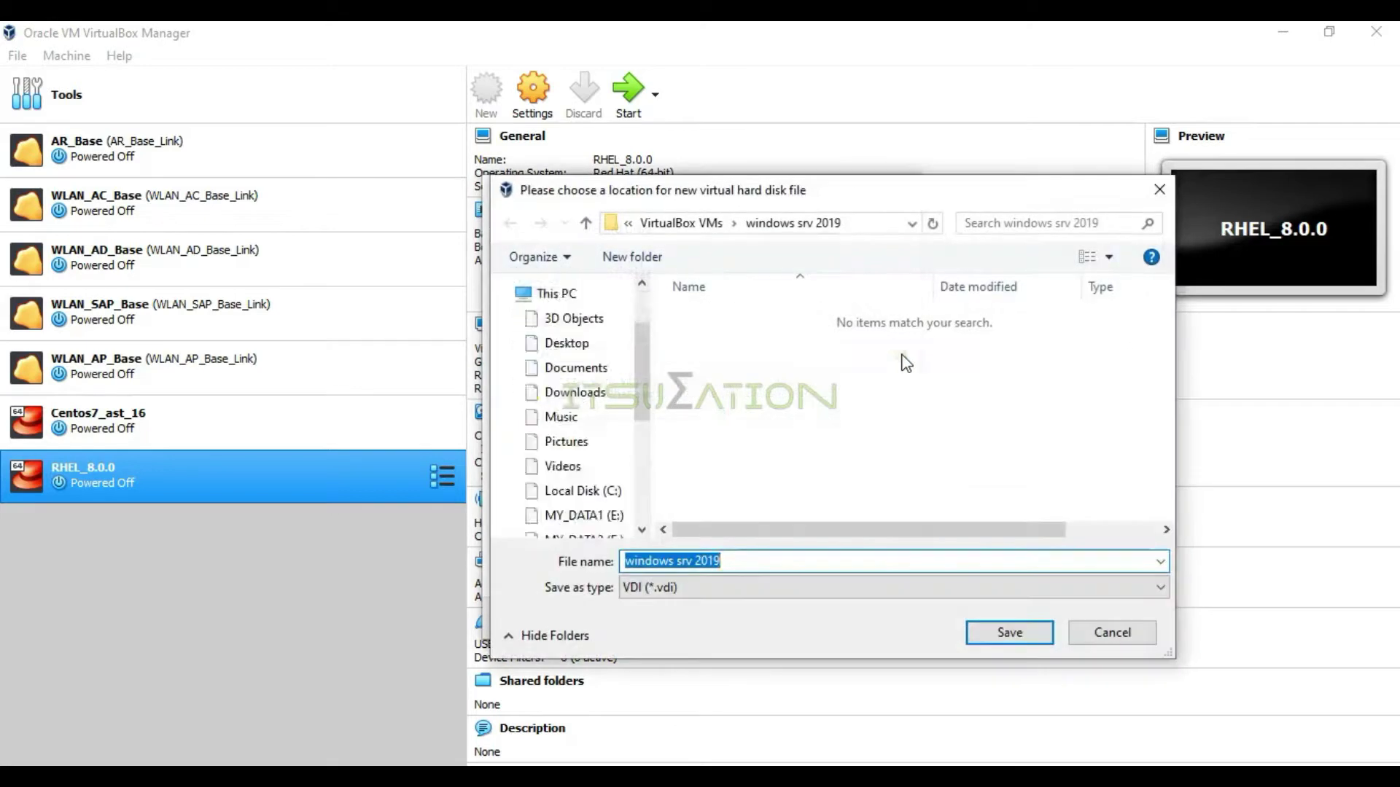
pyautogui.scroll(-5, 645, 492)
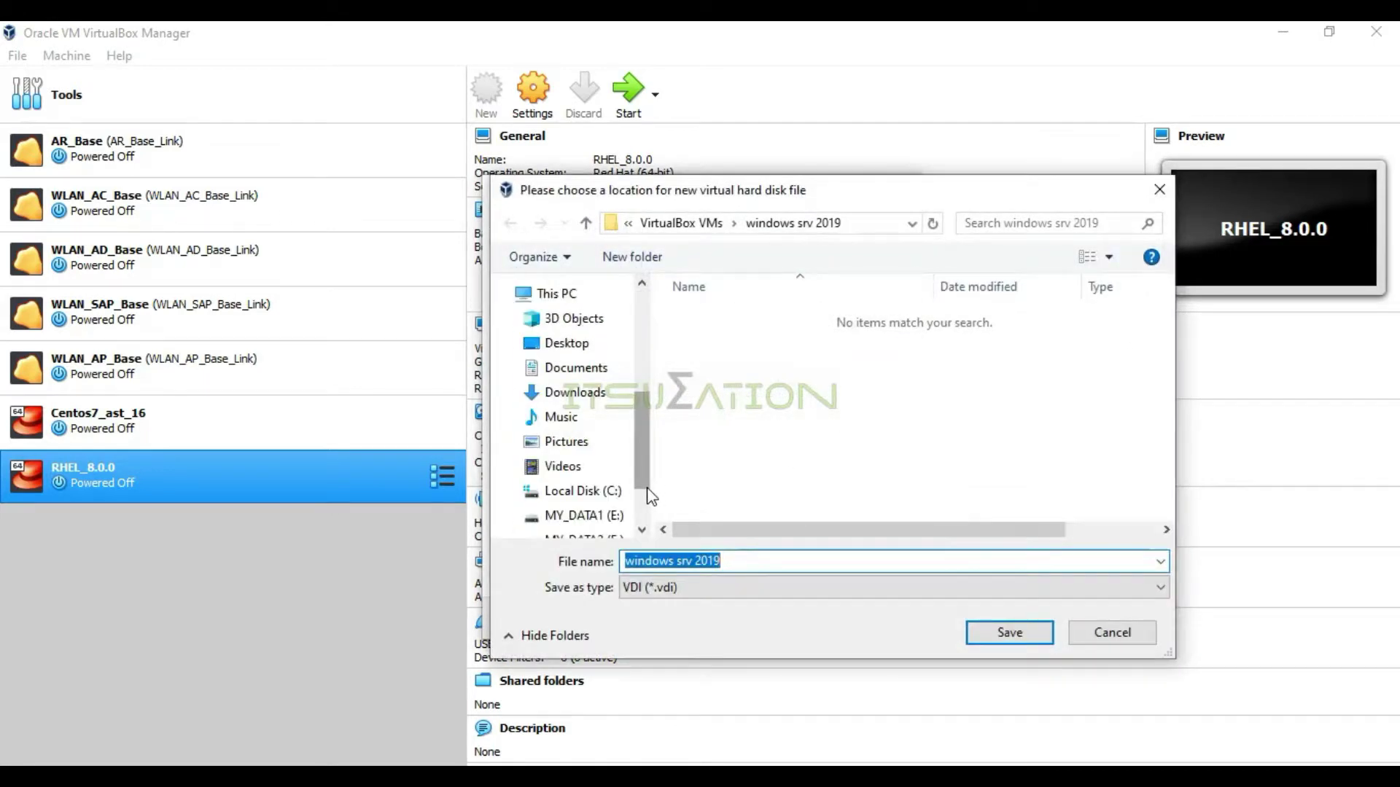
pyautogui.click(590, 459)
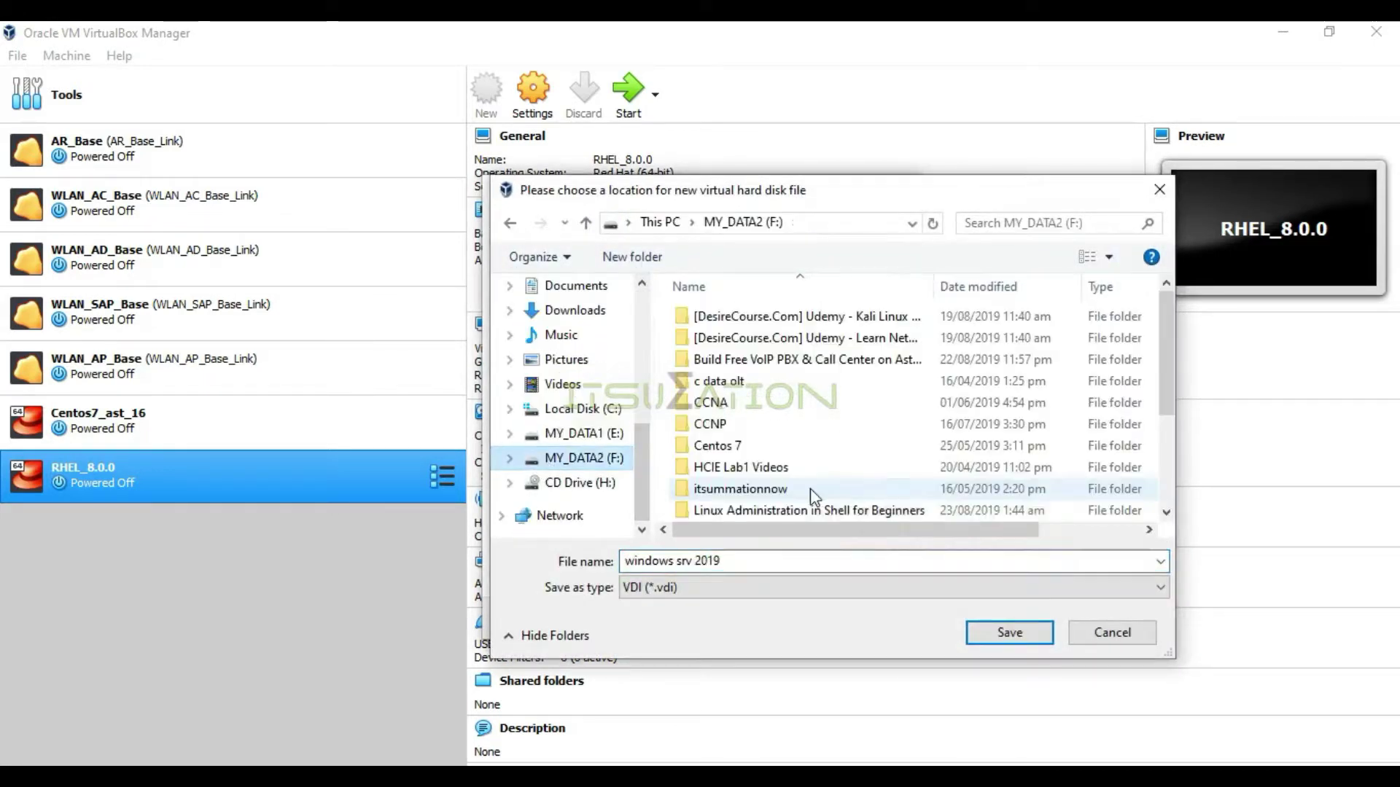
pyautogui.scroll(-3, 810, 488)
pyautogui.click(786, 503)
pyautogui.doubleClick(786, 503)
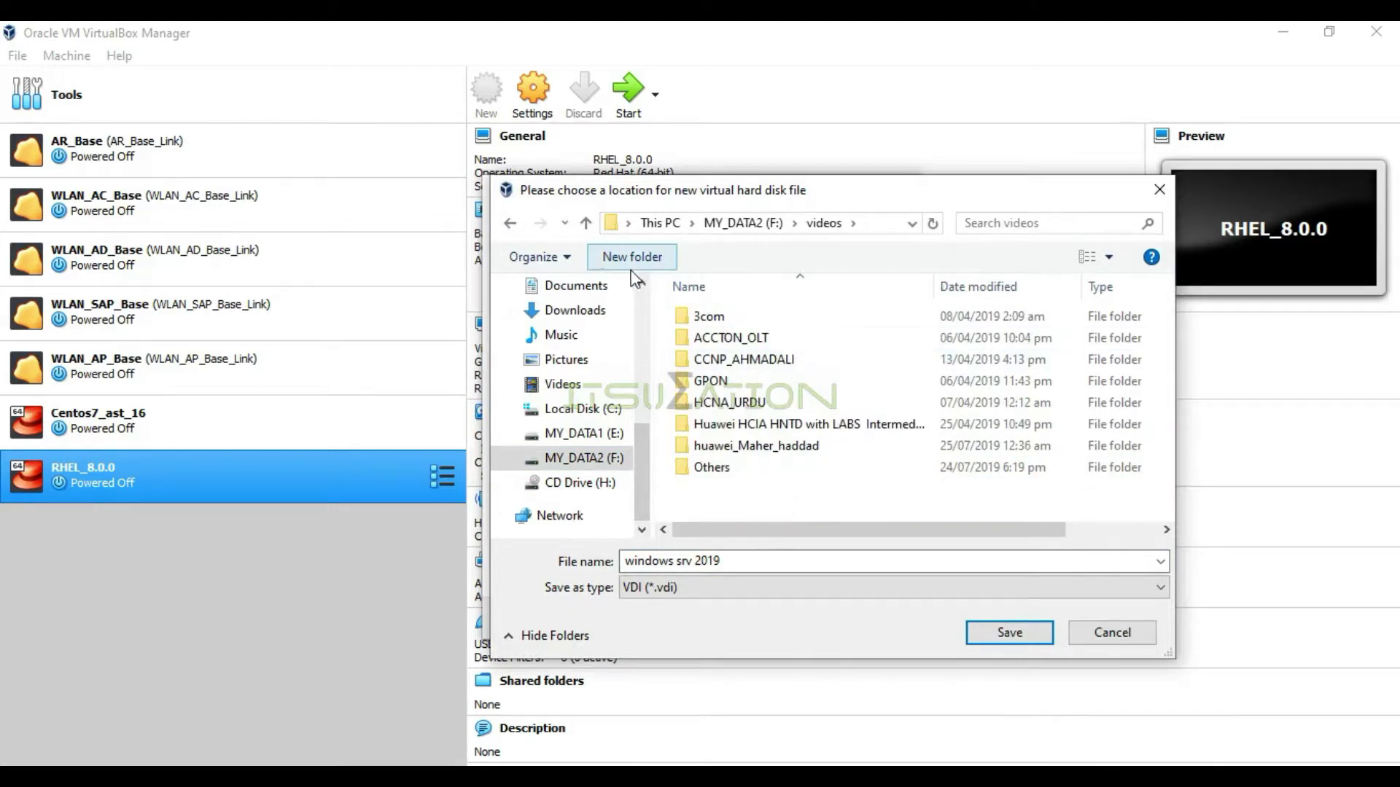
pyautogui.click(587, 223)
pyautogui.scroll(-3, 742, 488)
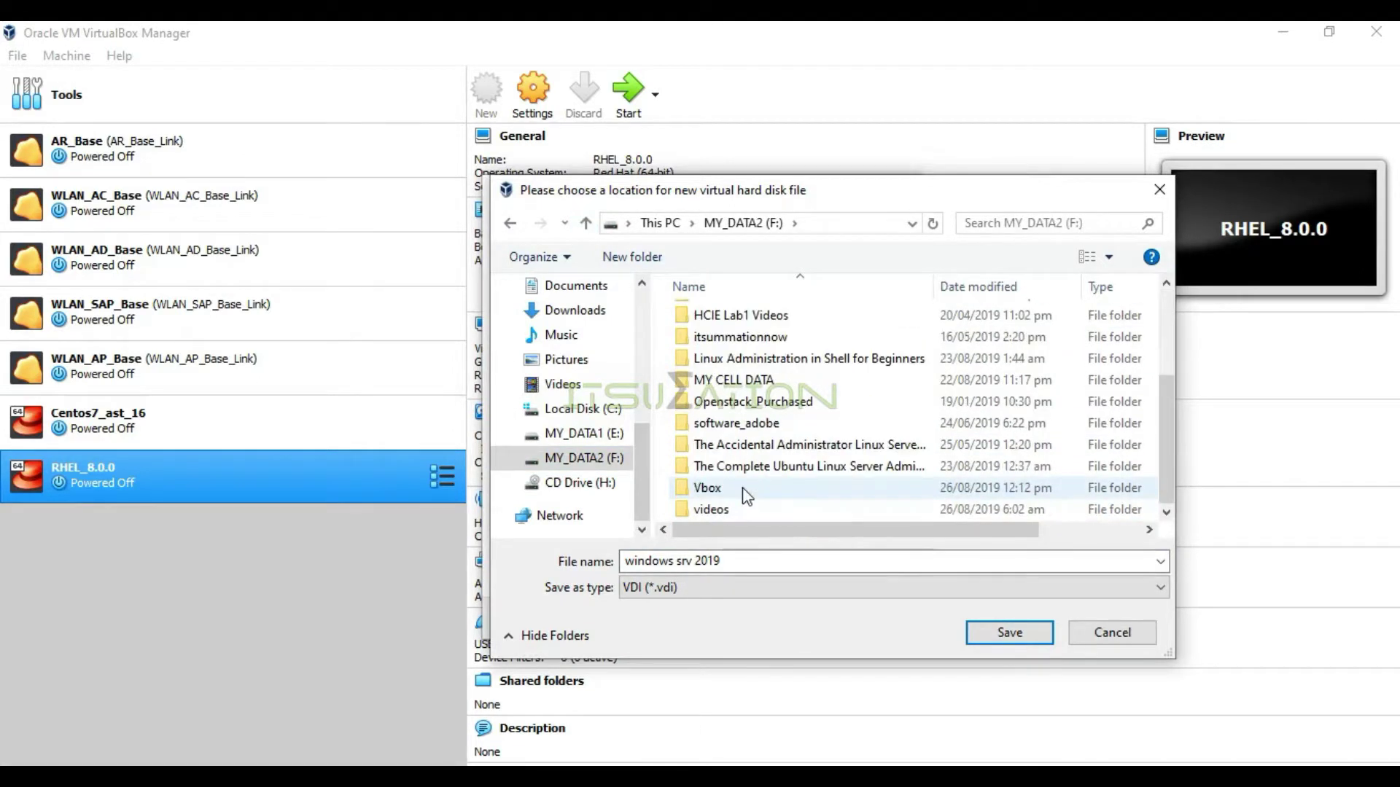
pyautogui.doubleClick(743, 486)
pyautogui.doubleClick(721, 402)
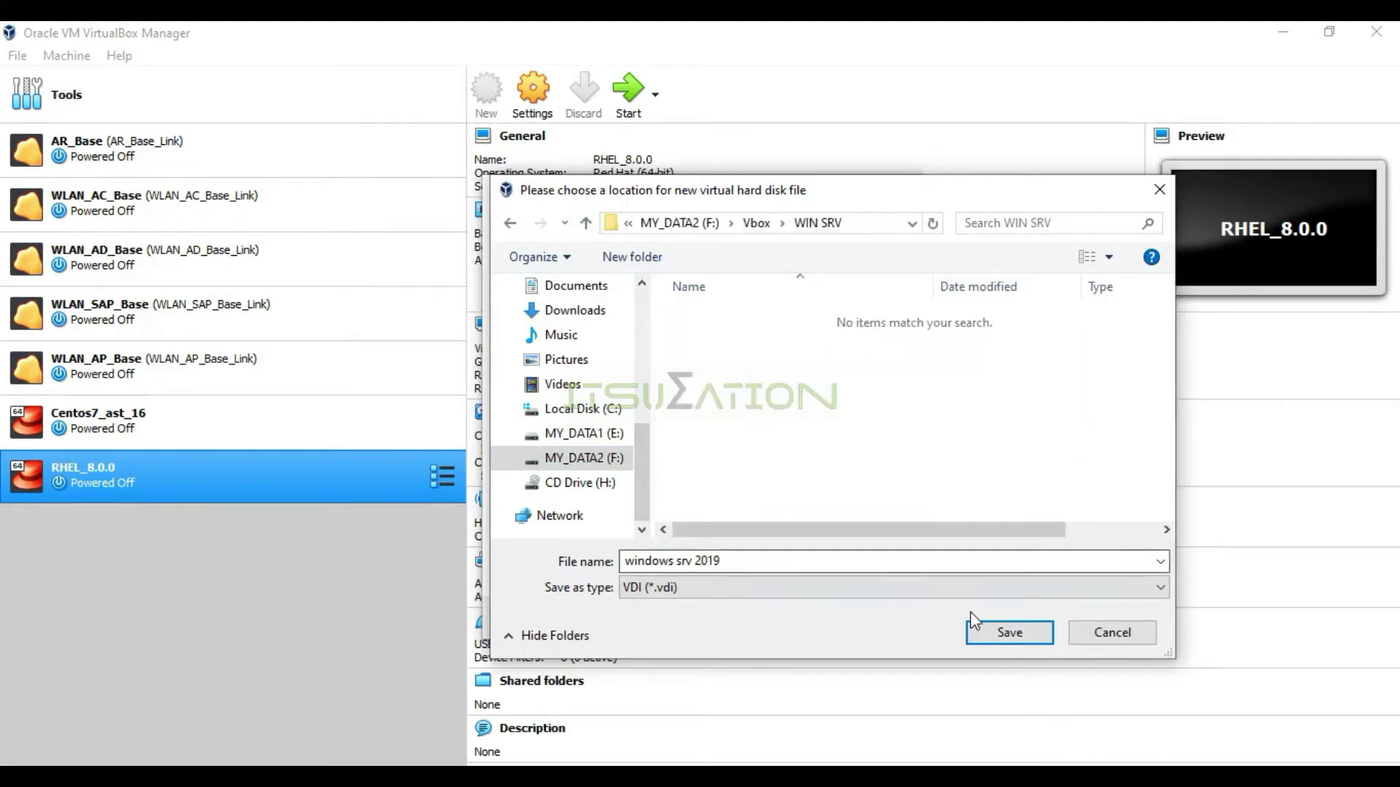
pyautogui.click(1008, 634)
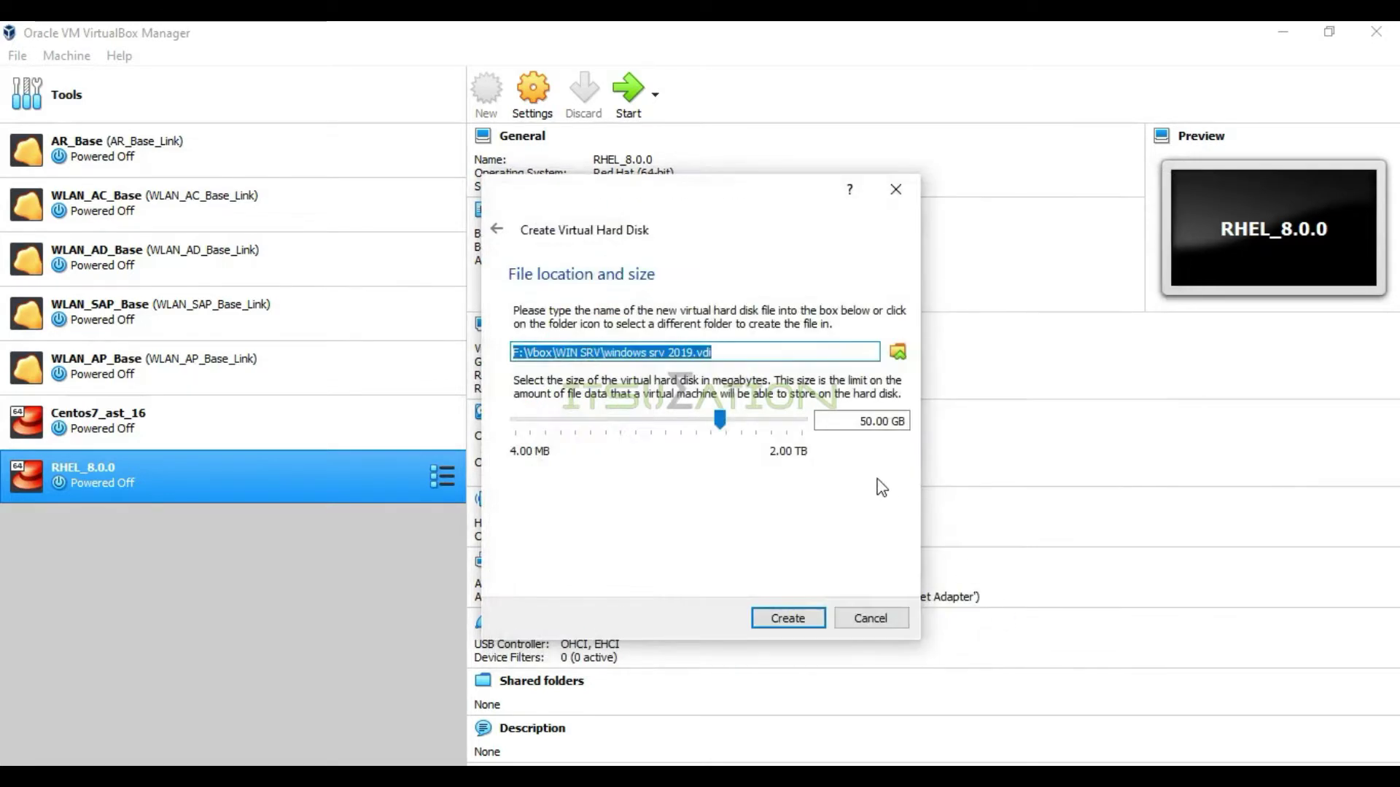
pyautogui.click(805, 623)
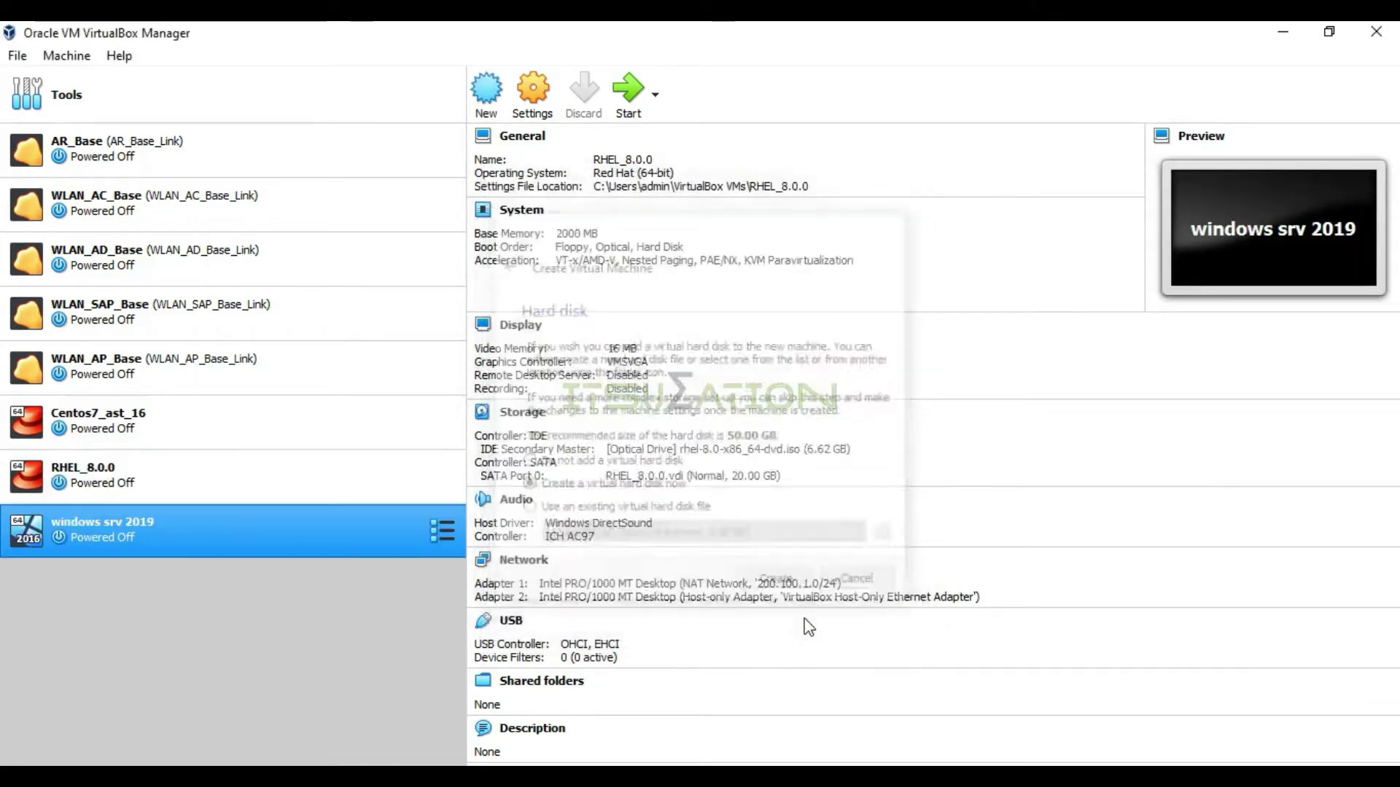
# In Storage settings, load the windows server 2019 ISO into the empty optical drive
pyautogui.rightClick(231, 541)
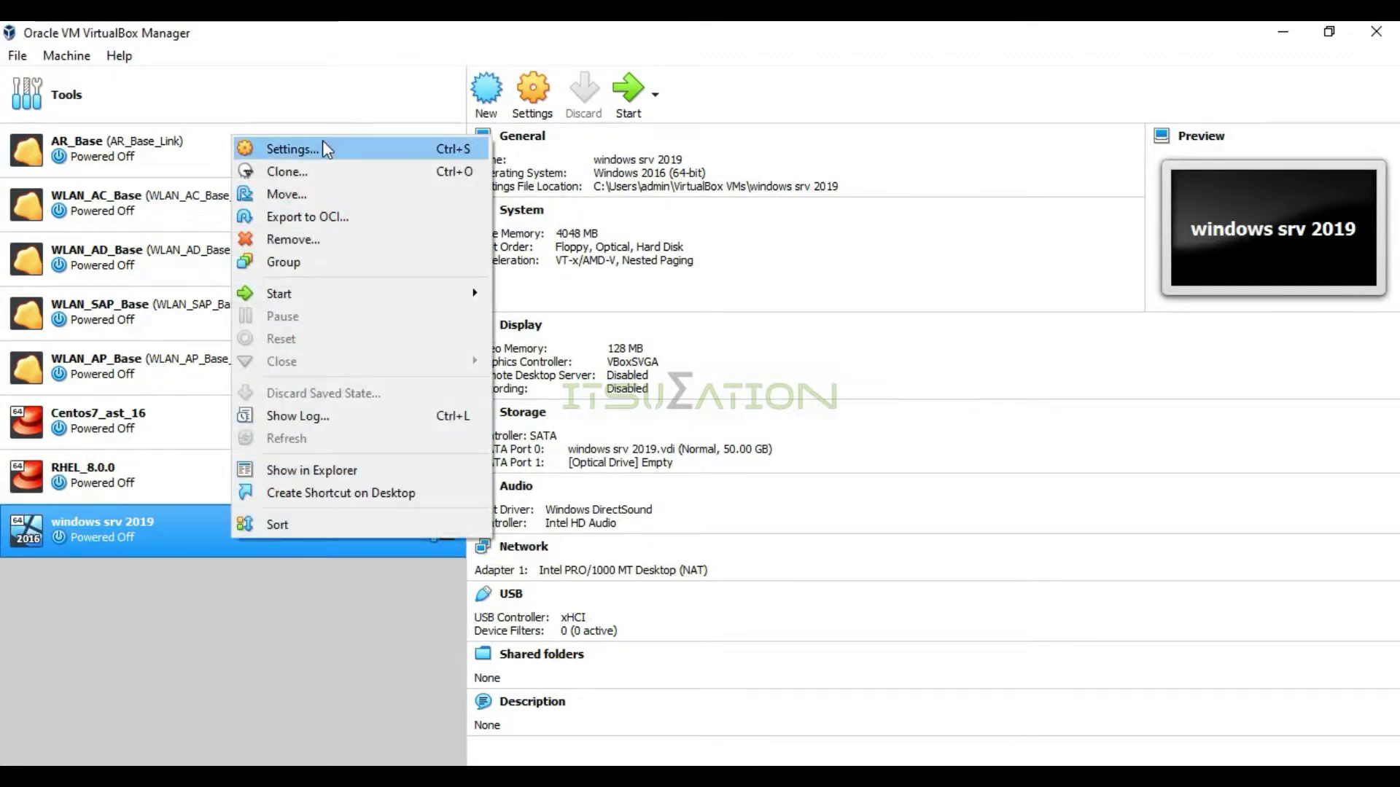
pyautogui.click(326, 148)
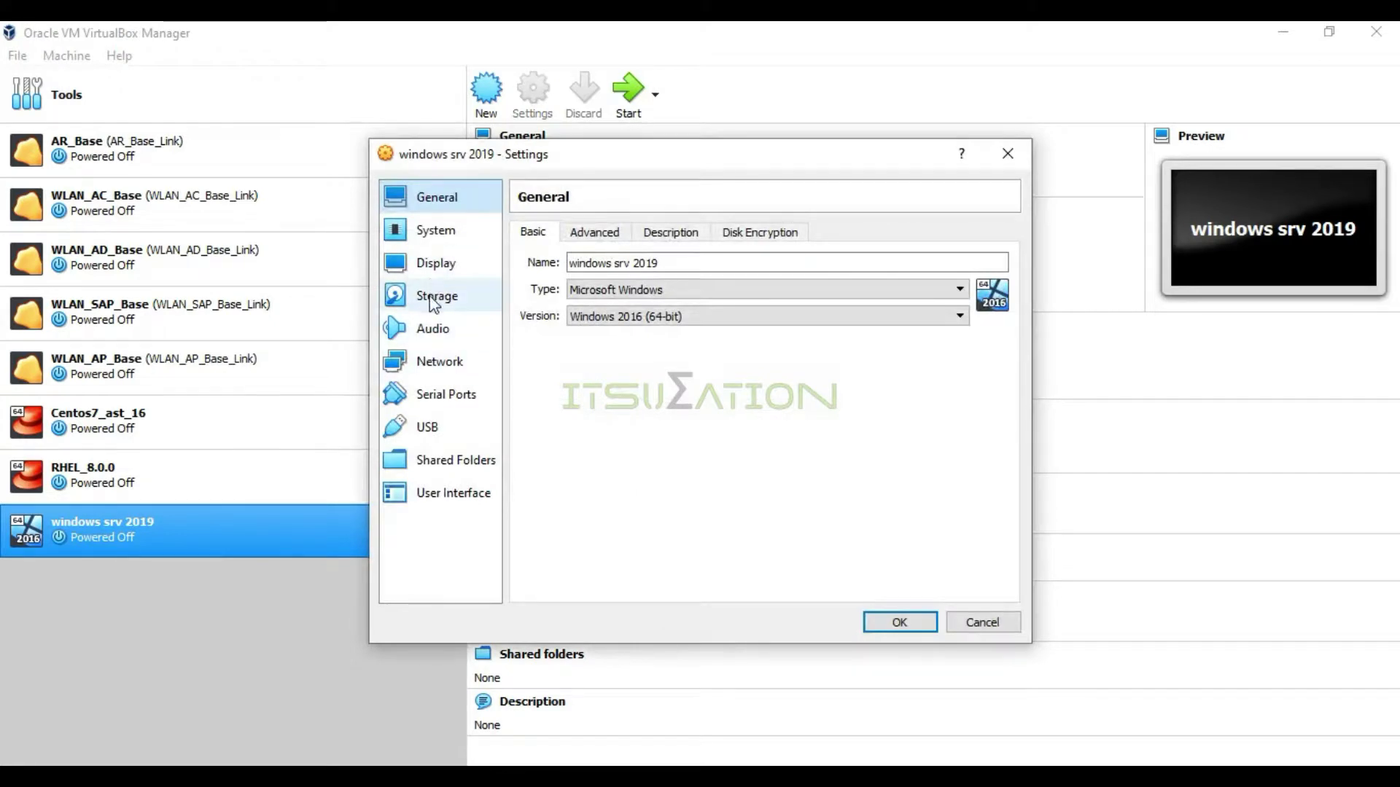
pyautogui.click(434, 297)
pyautogui.click(572, 305)
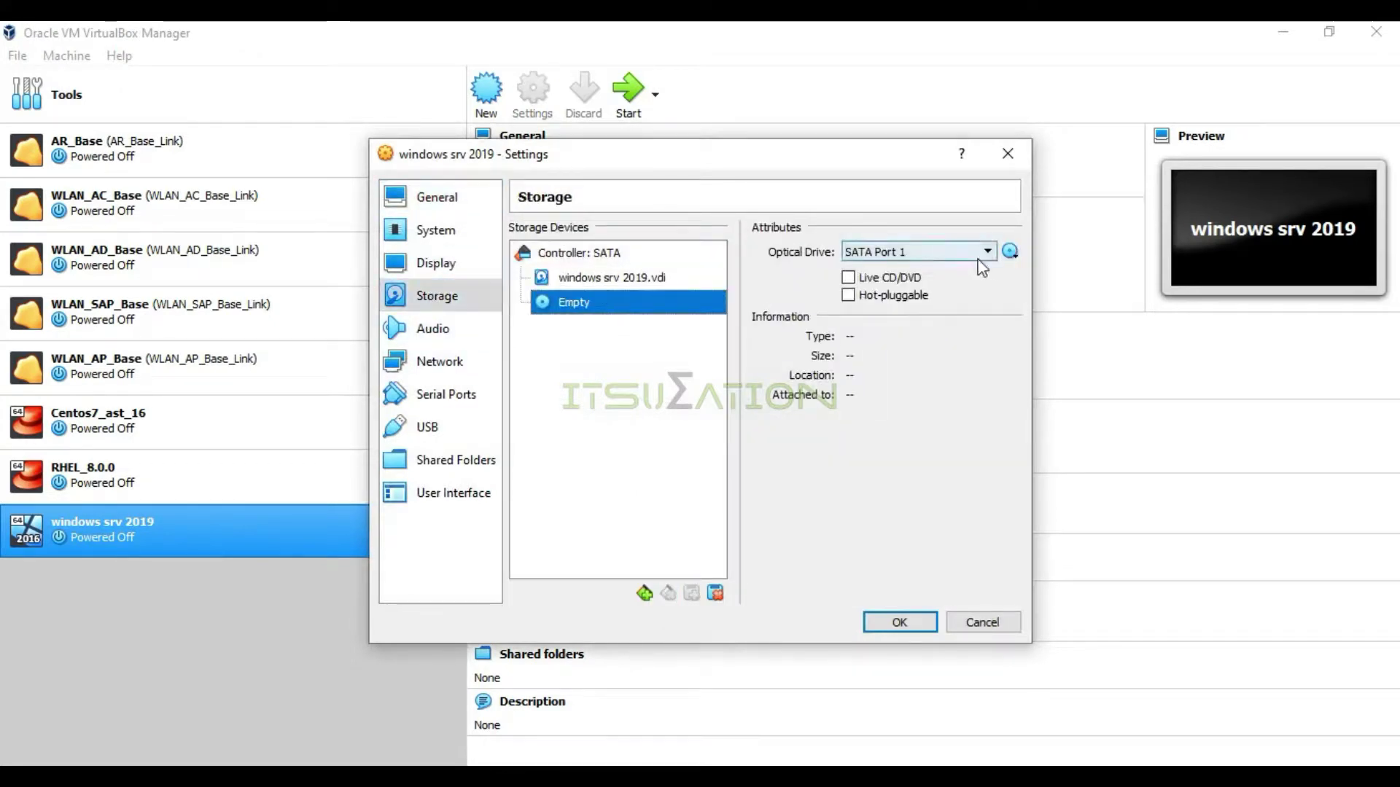
pyautogui.click(1010, 252)
pyautogui.click(1023, 277)
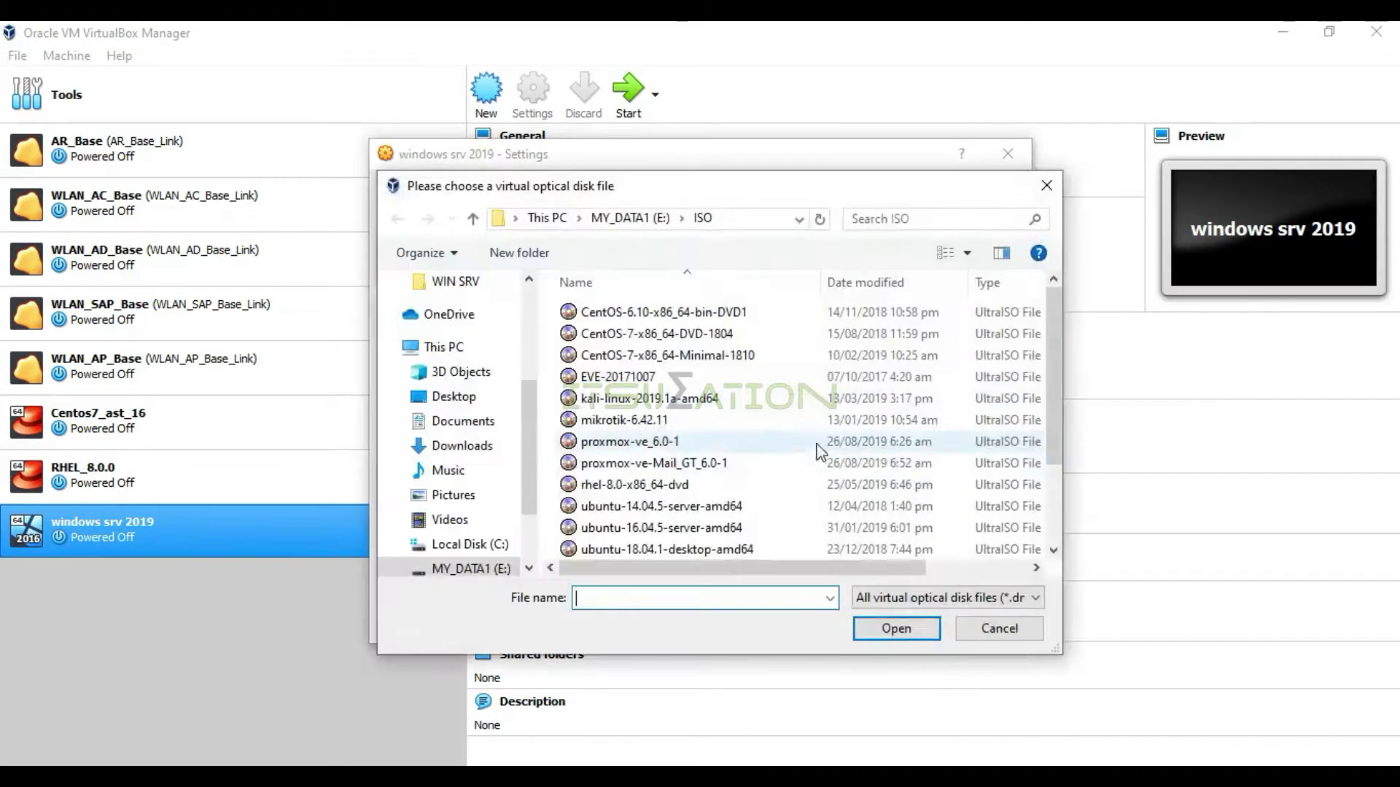
pyautogui.scroll(-2, 751, 525)
pyautogui.click(739, 503)
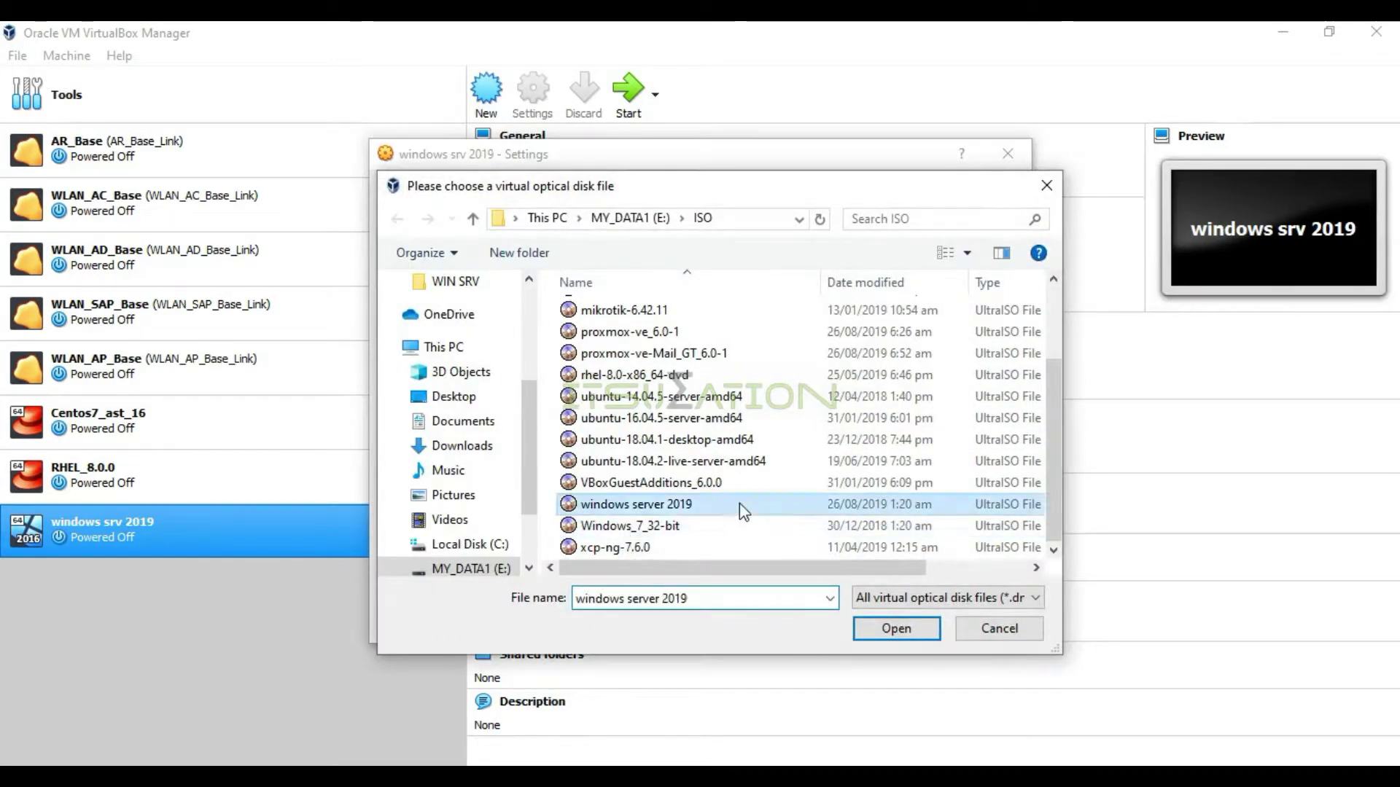
pyautogui.click(889, 620)
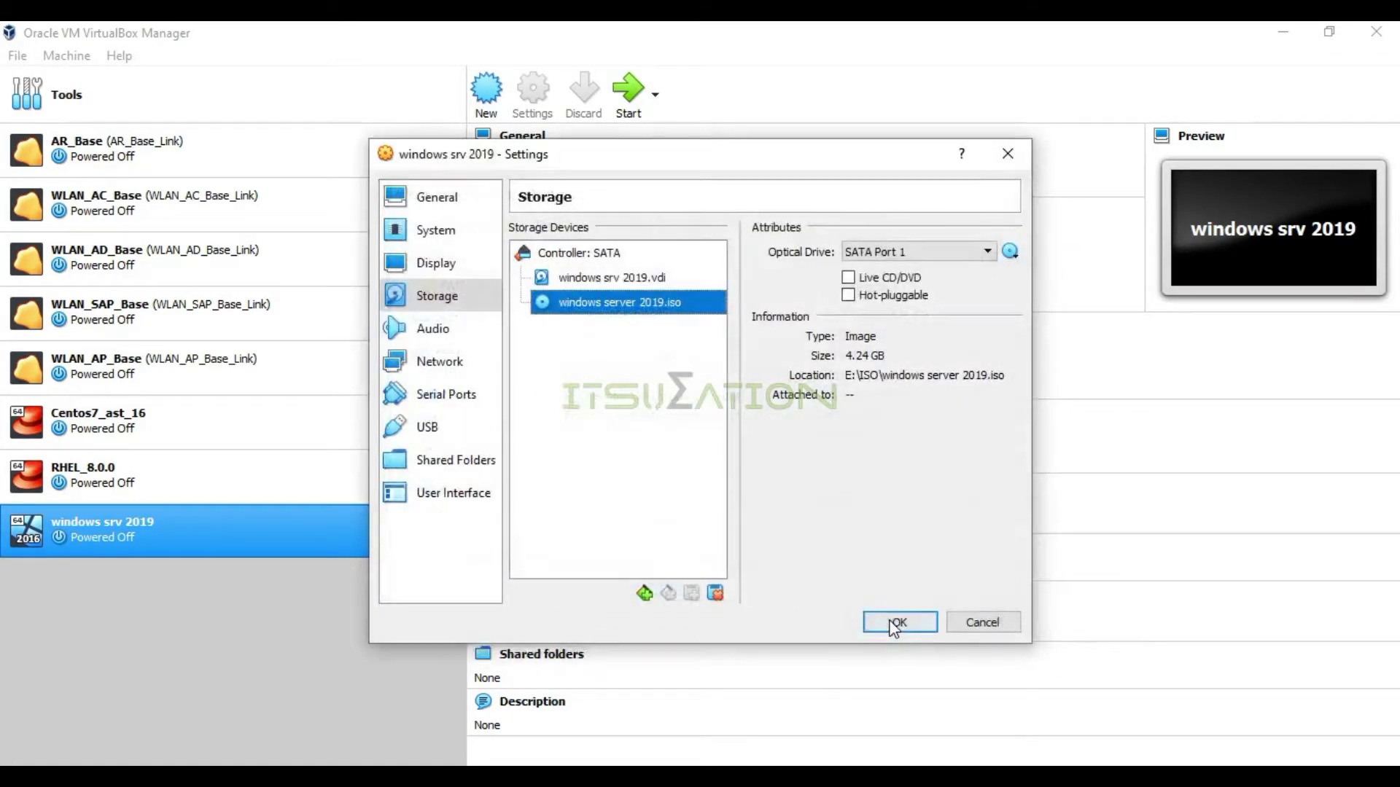
# Review the NAT network settings, save the changes and start the windows srv 2019 VM
pyautogui.click(441, 362)
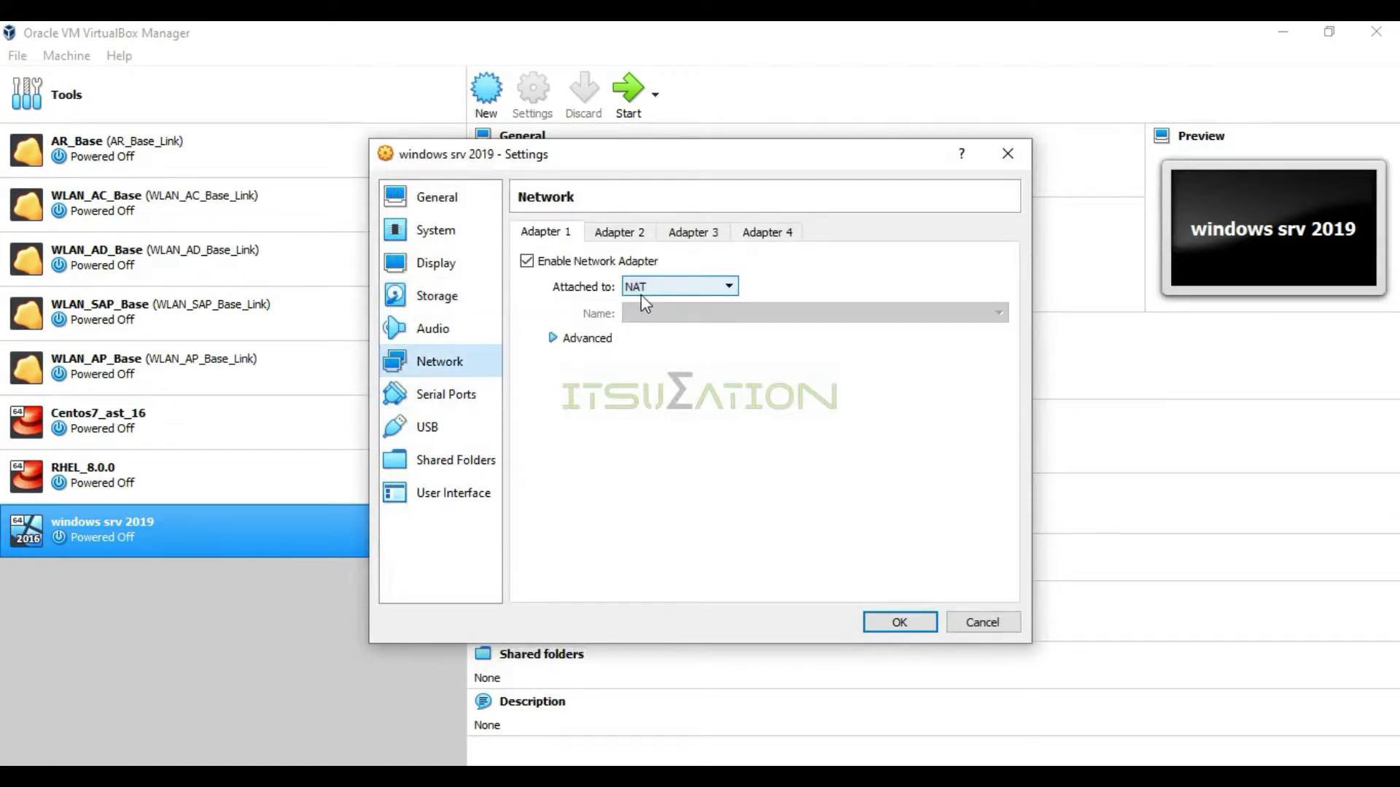
pyautogui.click(900, 624)
pyautogui.rightClick(299, 545)
pyautogui.click(299, 587)
pyautogui.click(633, 94)
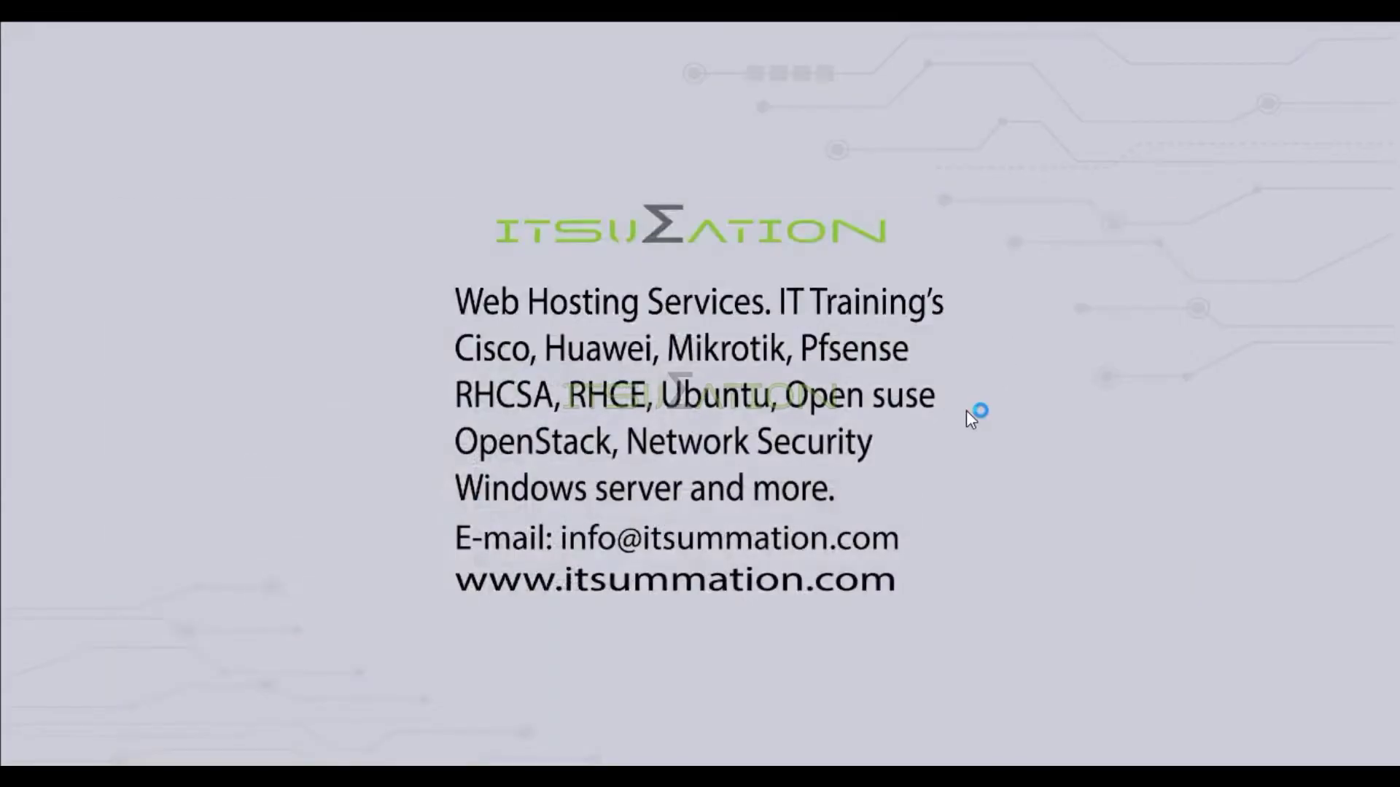
# Switch the running VM's display to Scaled Mode and maximize its window while the installer loads
pyautogui.rightClick(534, 337)
pyautogui.click(587, 398)
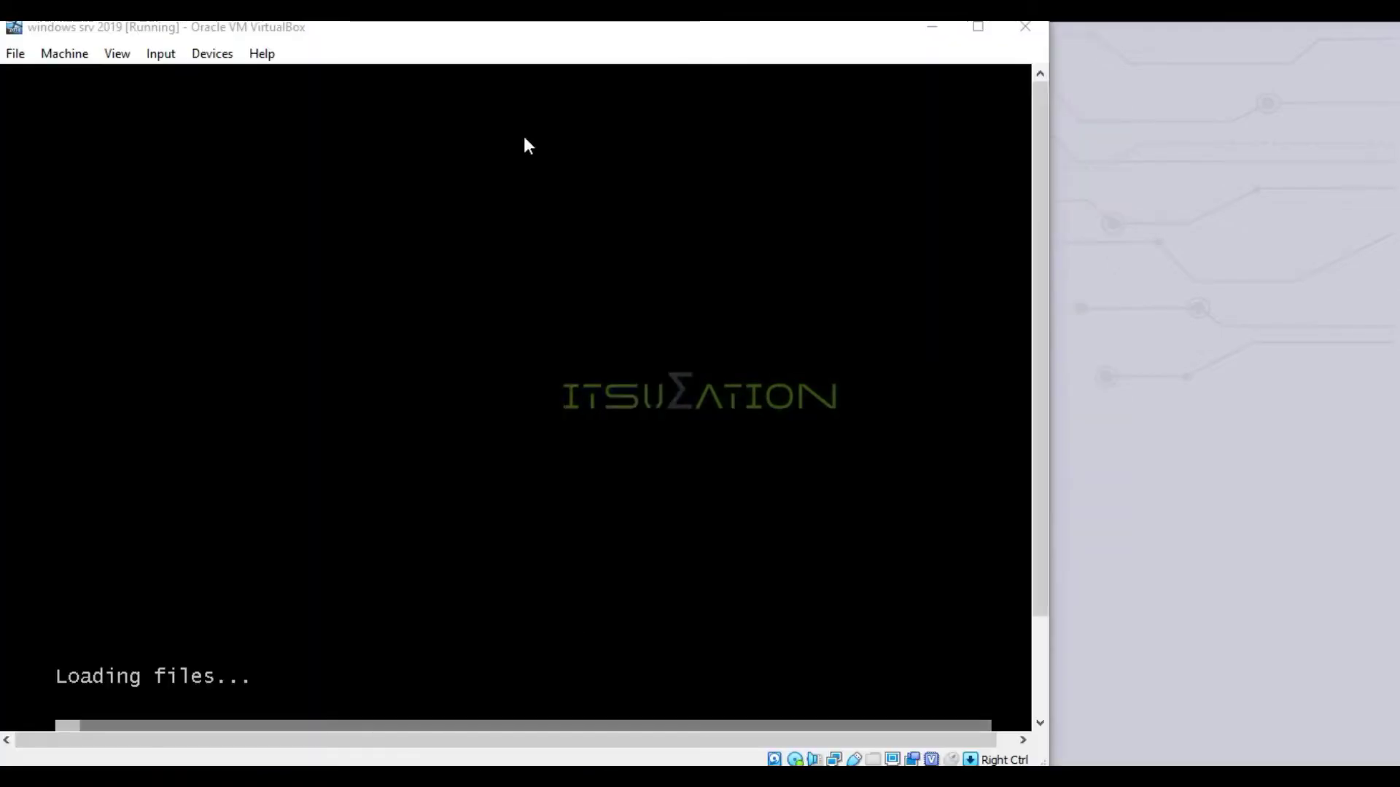
pyautogui.click(115, 53)
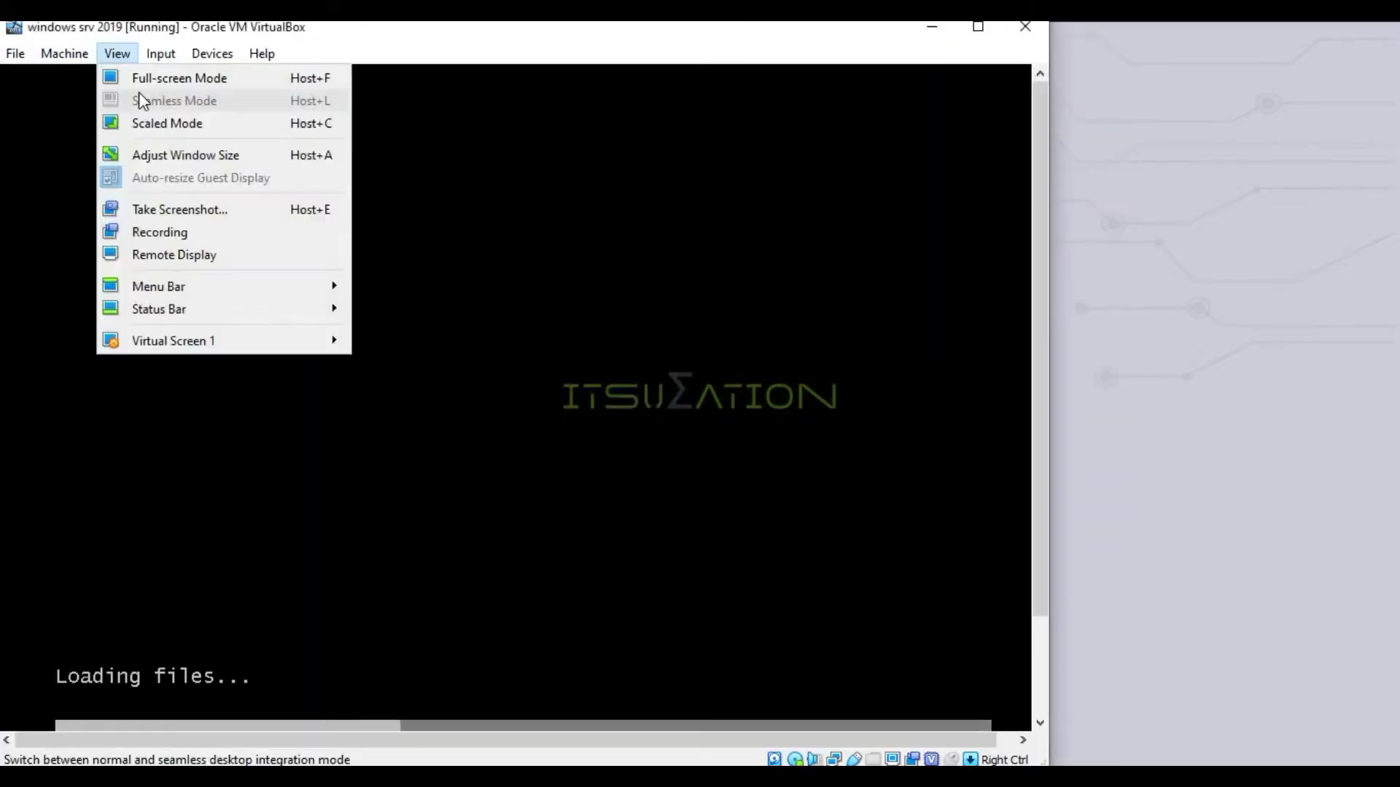
pyautogui.click(142, 130)
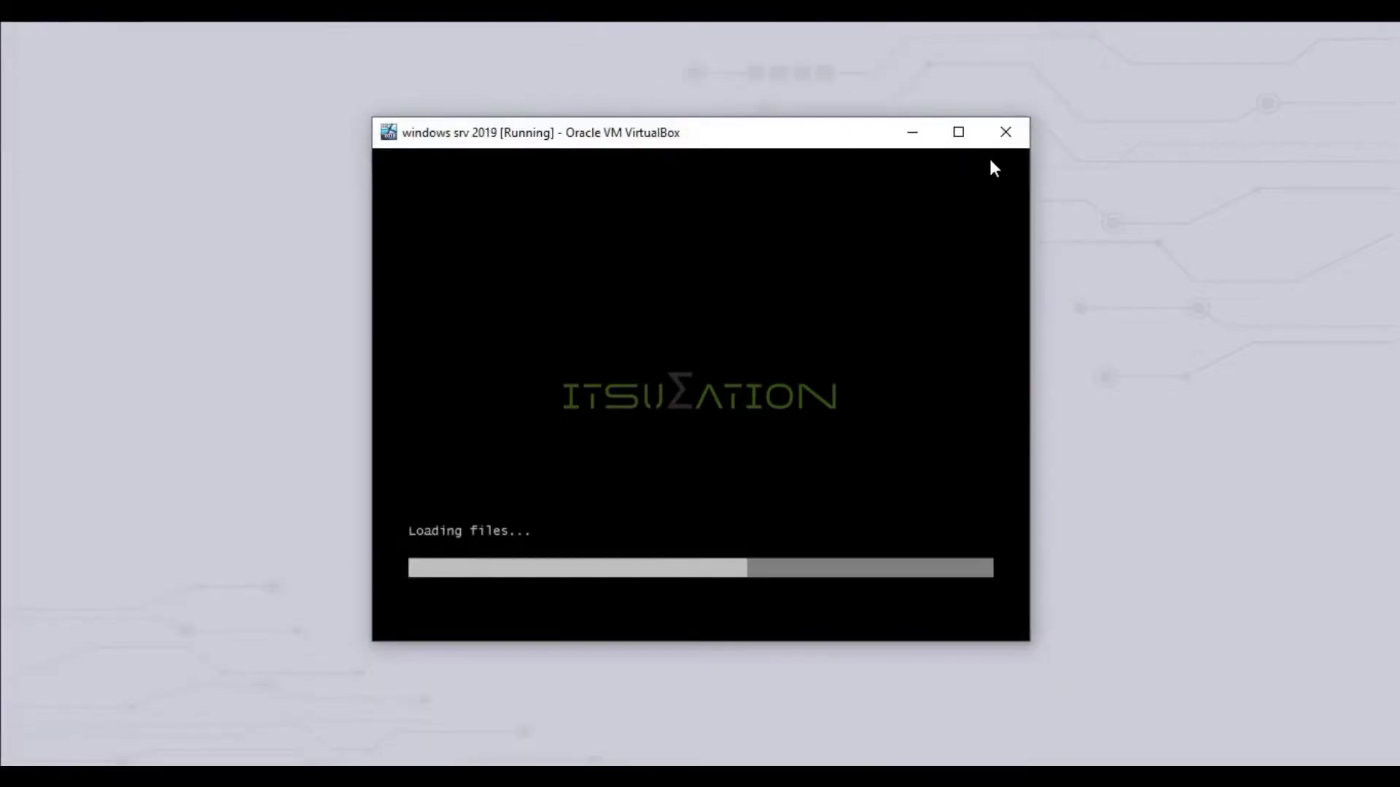
pyautogui.click(972, 140)
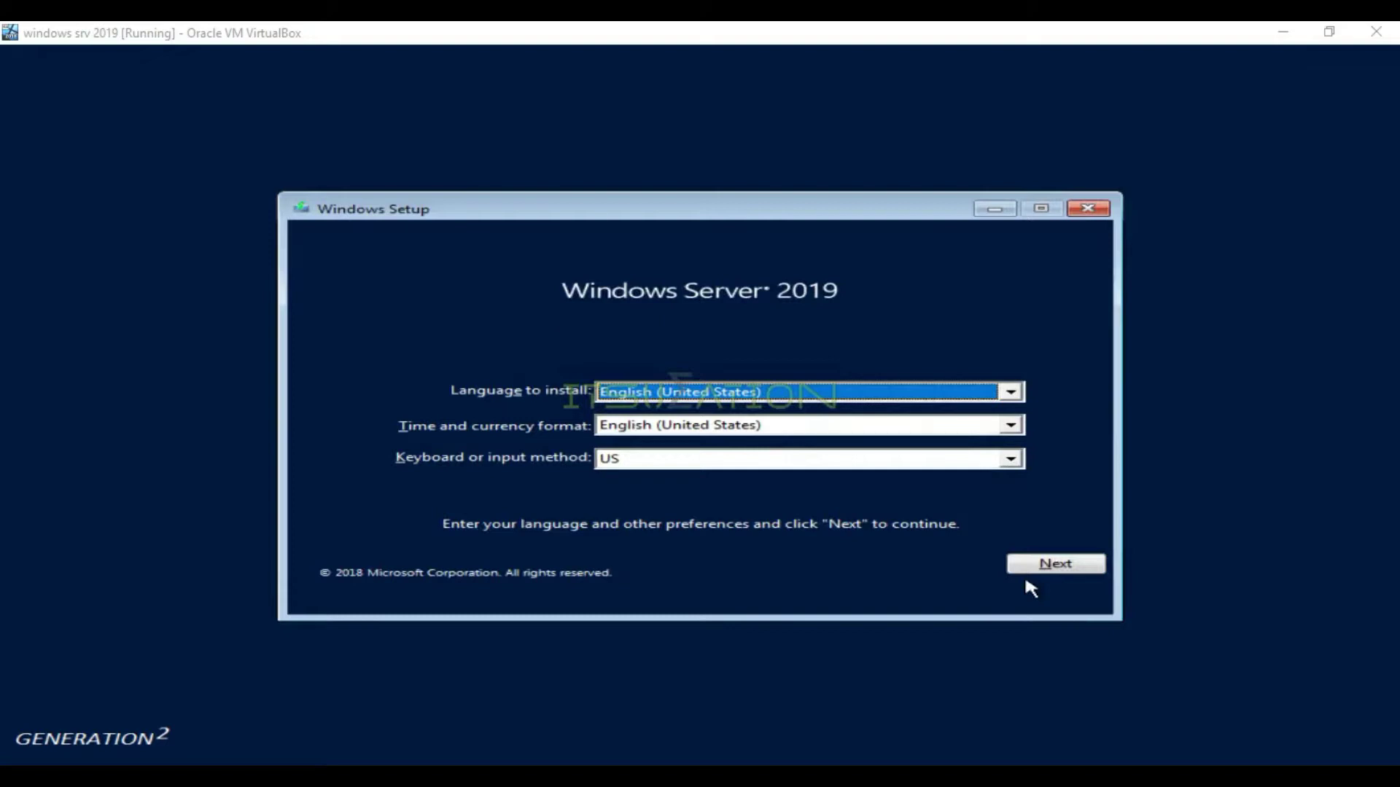
# Accept the default language and keyboard settings and choose Install now
pyautogui.click(1055, 565)
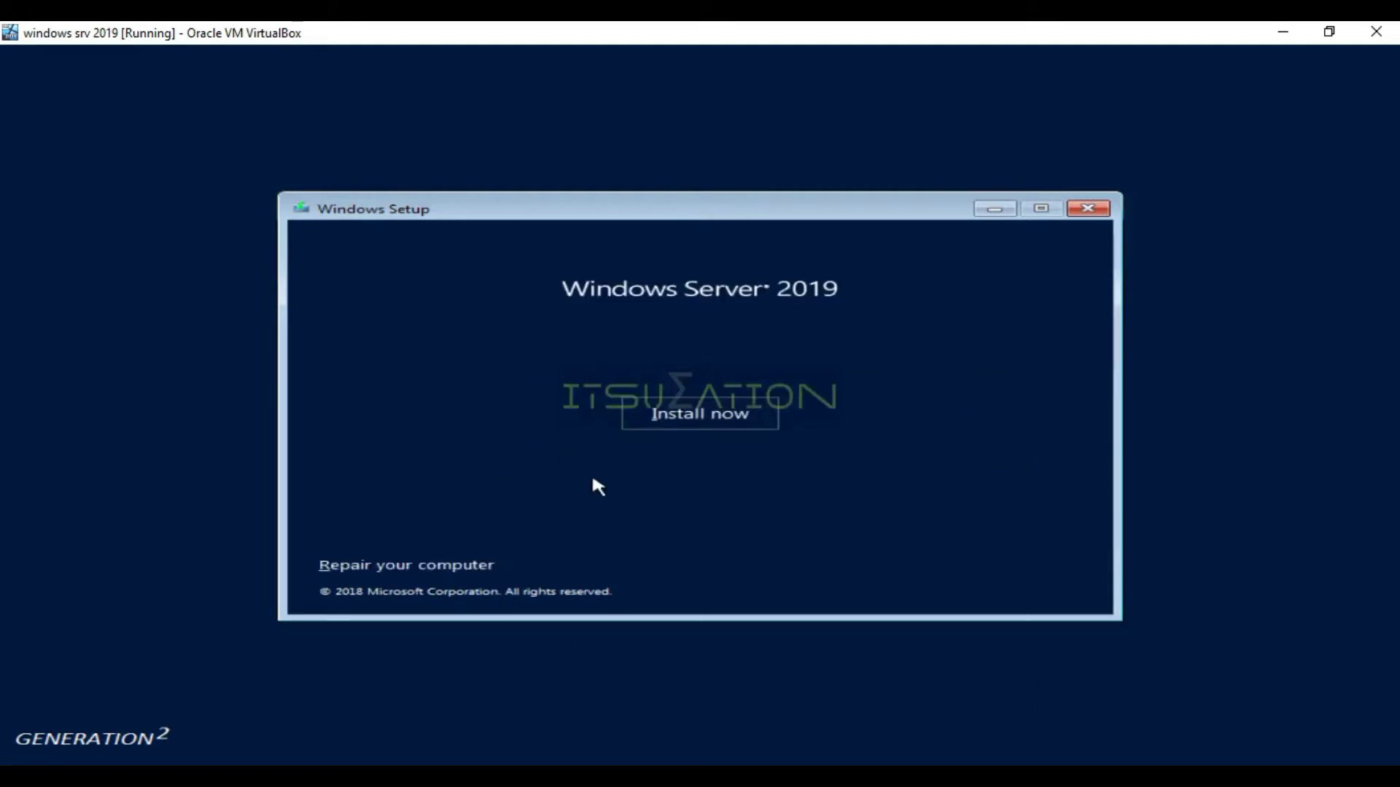
pyautogui.click(713, 415)
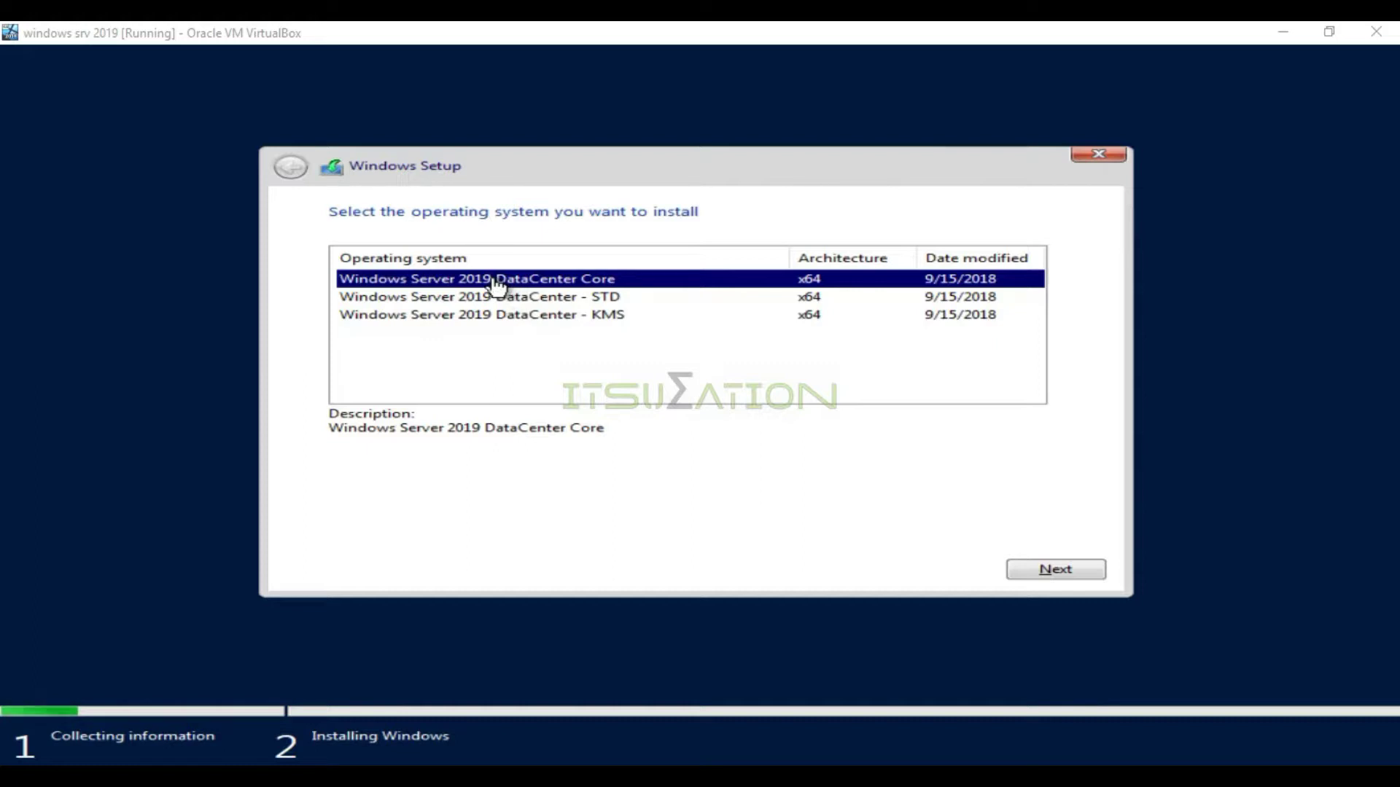
# Compare the KMS, STD and Core editions, then proceed with Windows Server 2019 DataCenter - STD
pyautogui.click(500, 315)
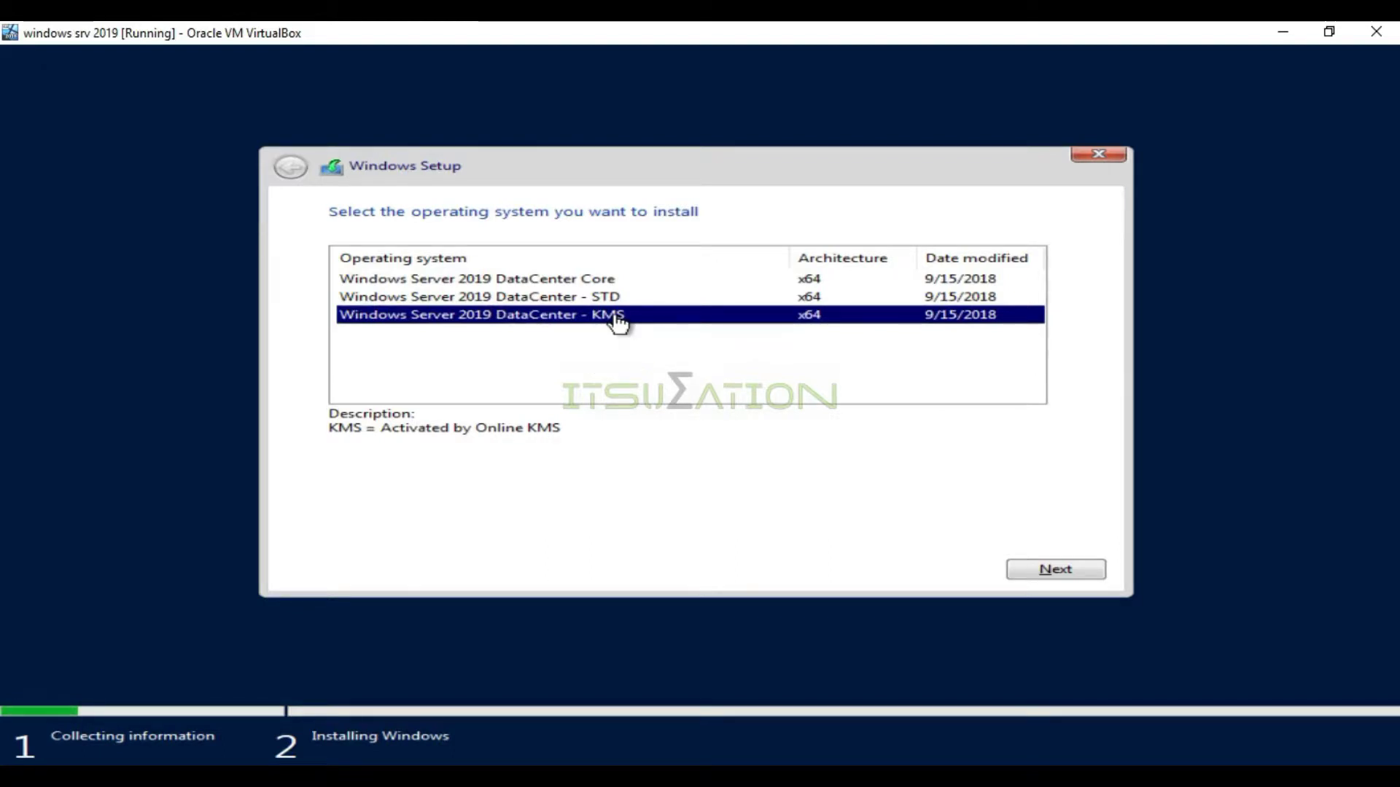
pyautogui.click(509, 299)
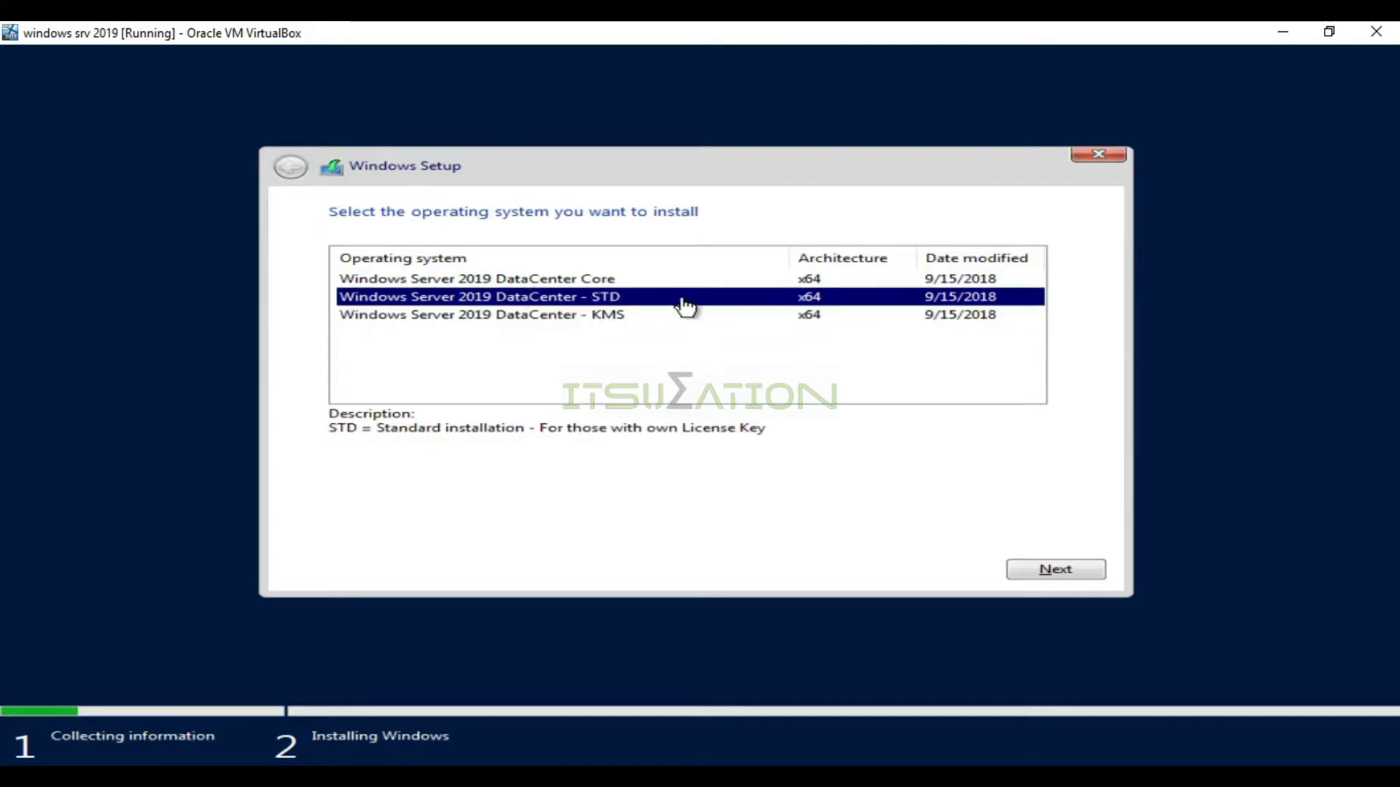
pyautogui.click(574, 284)
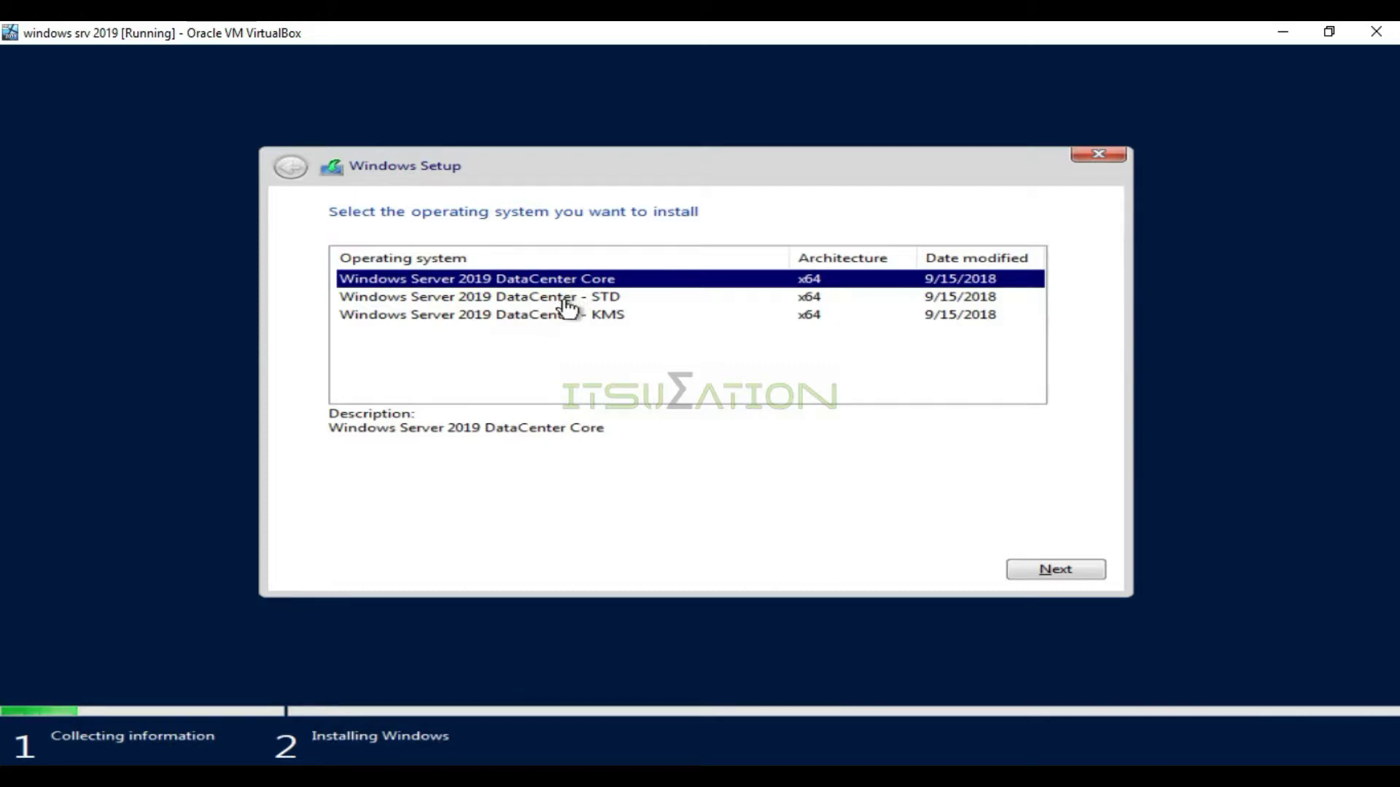
pyautogui.click(508, 303)
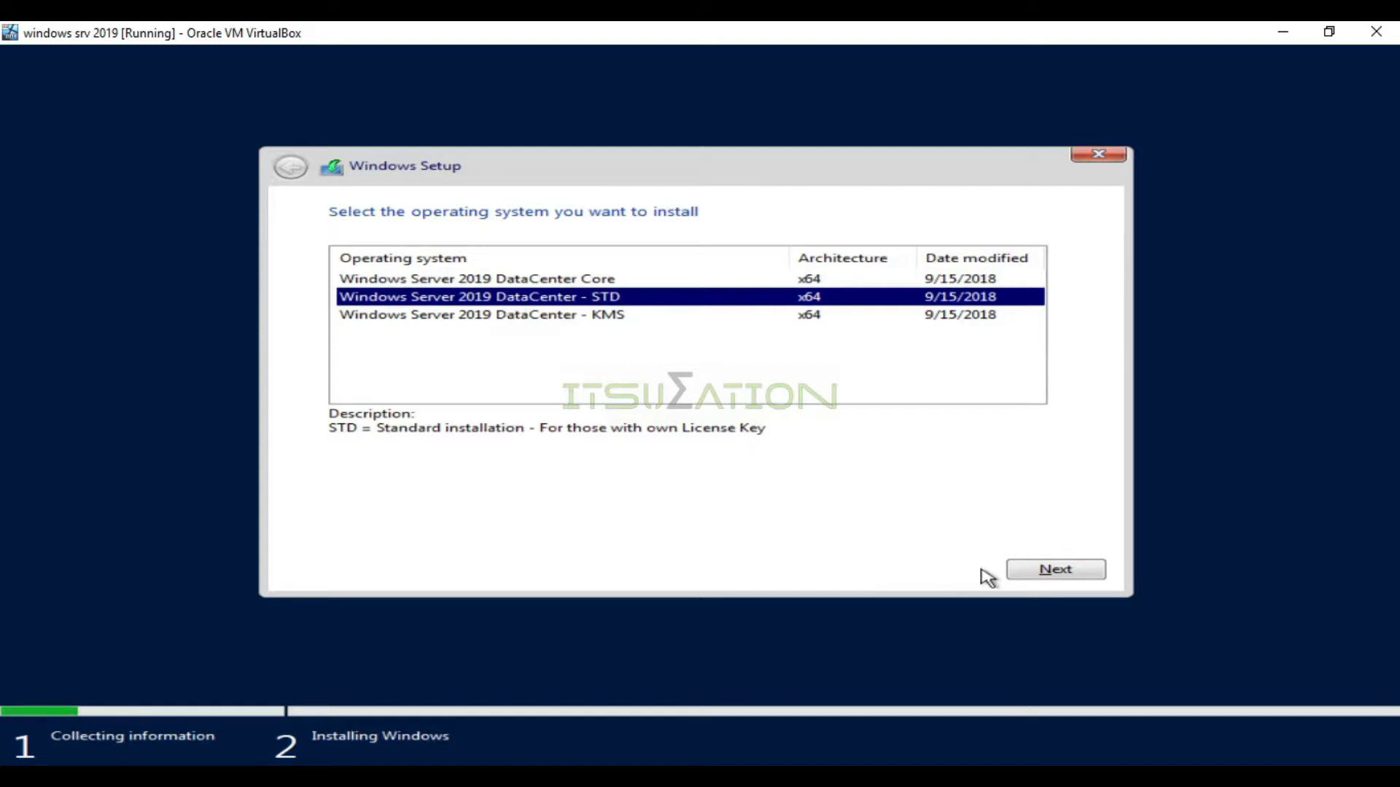
pyautogui.click(1010, 573)
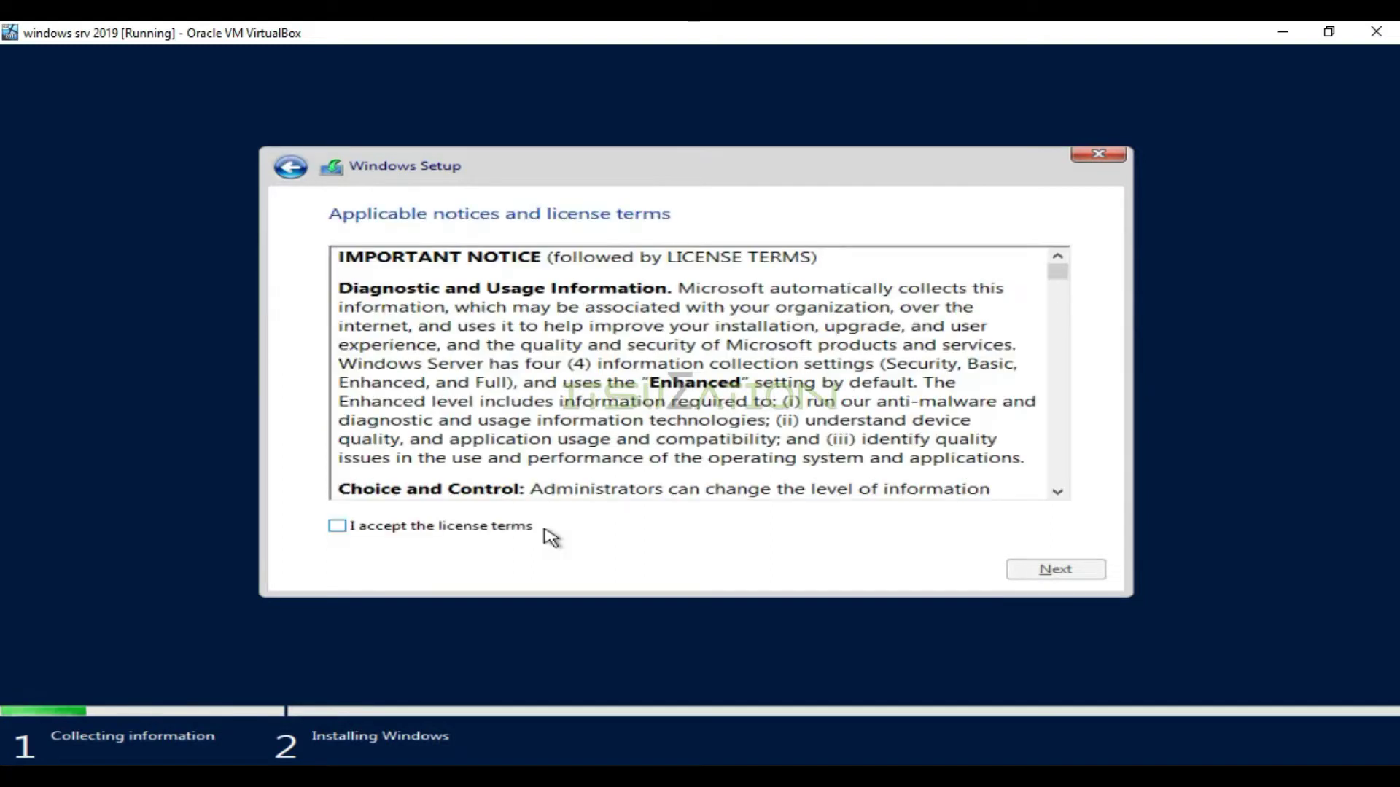
# Accept the license, choose Custom install, and install onto Drive 0's 50.0 GB unallocated space
pyautogui.click(468, 527)
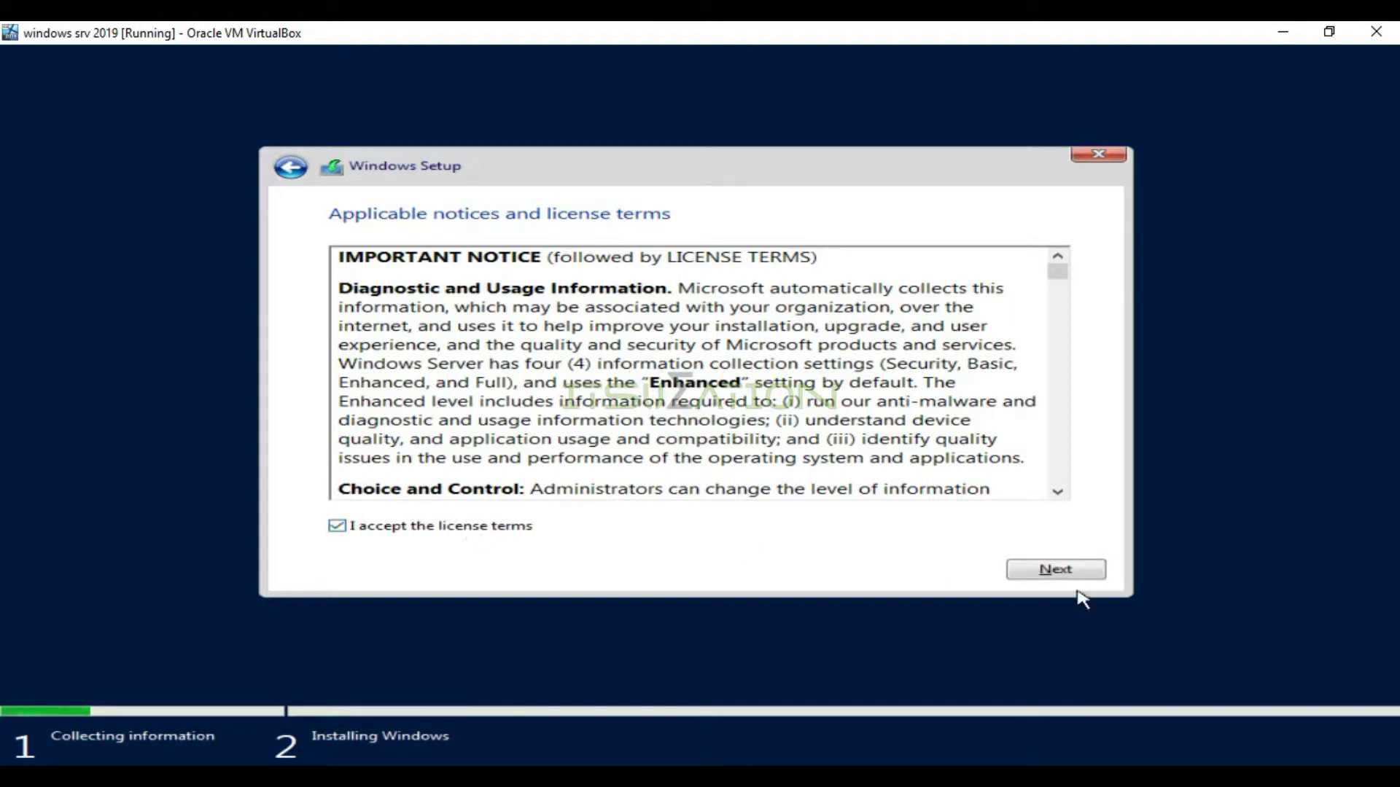
pyautogui.click(1068, 575)
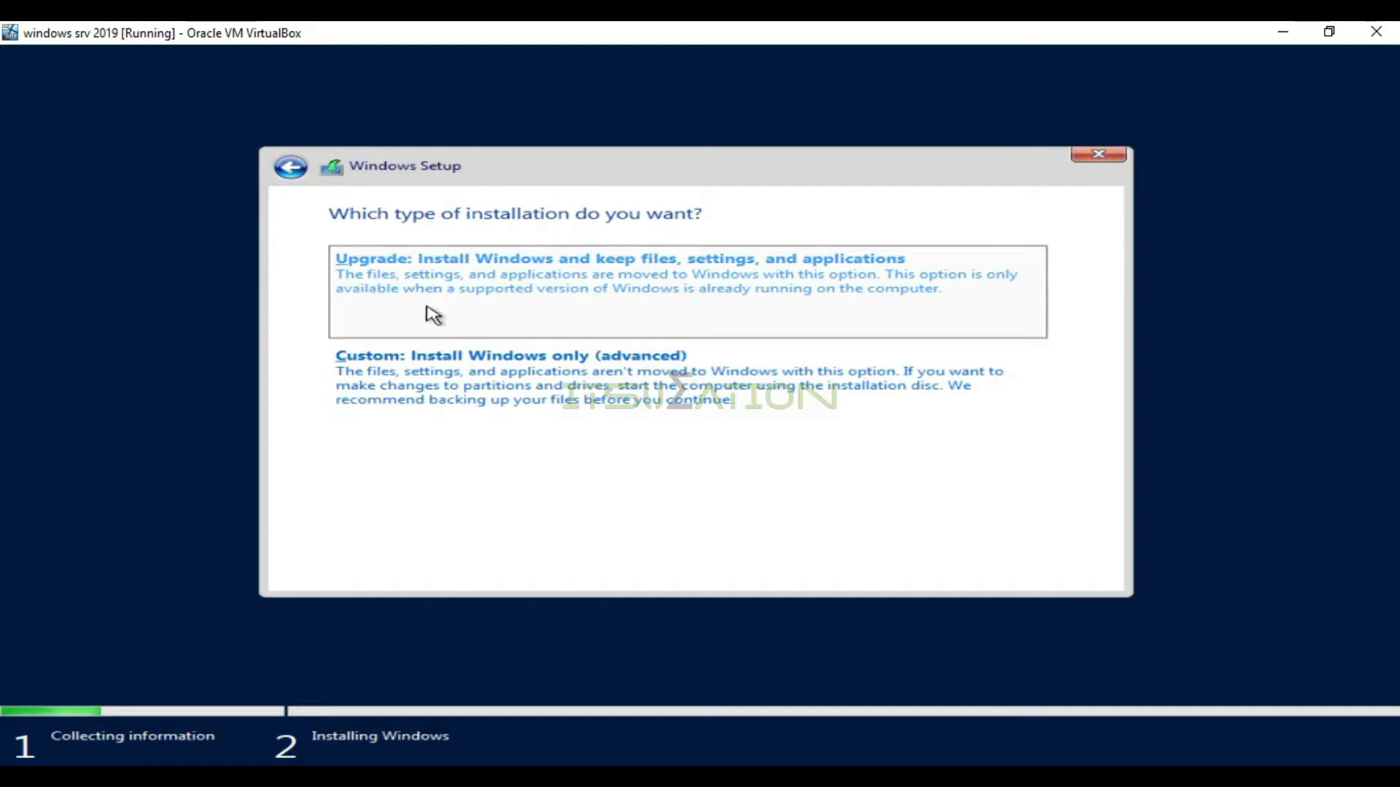
pyautogui.click(448, 387)
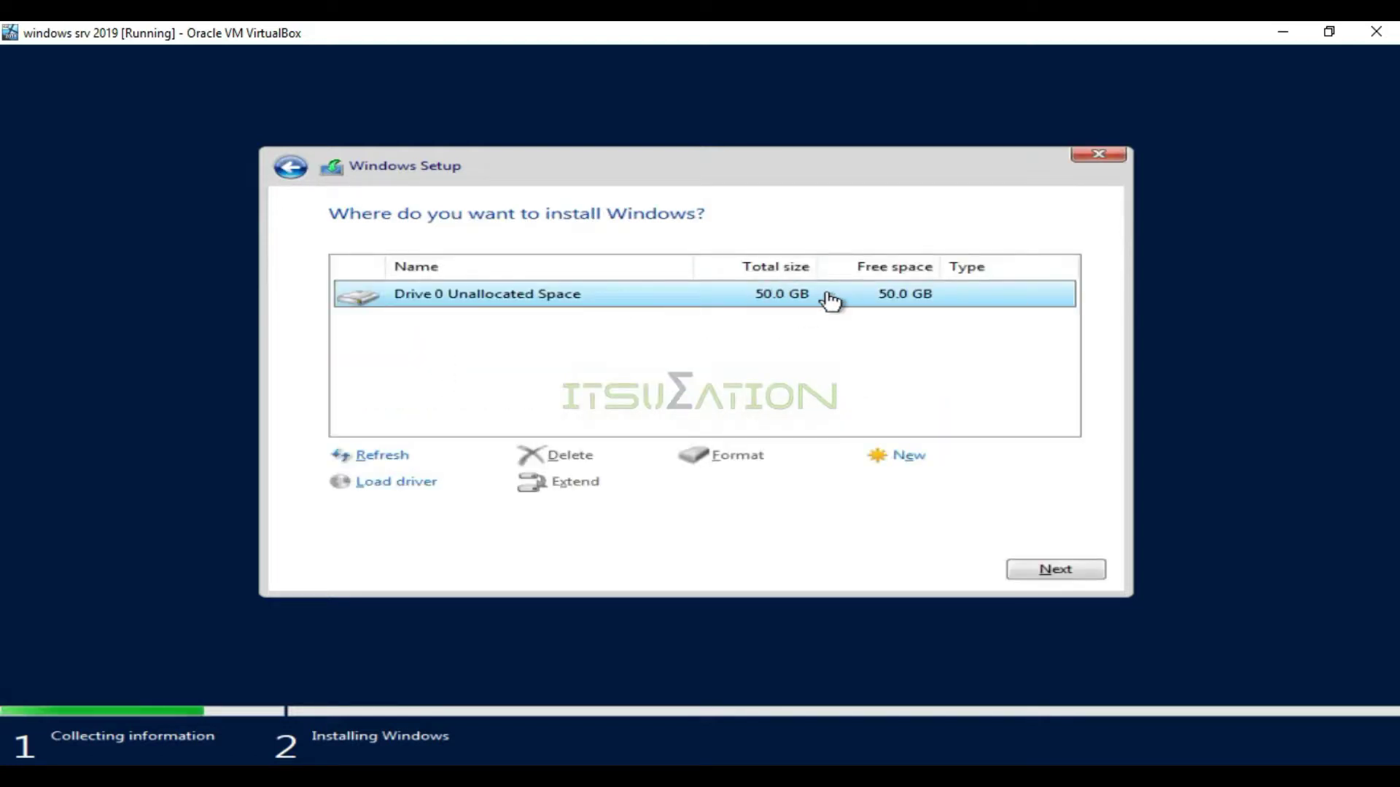
pyautogui.click(907, 456)
pyautogui.moveTo(818, 484); pyautogui.dragTo(759, 491)
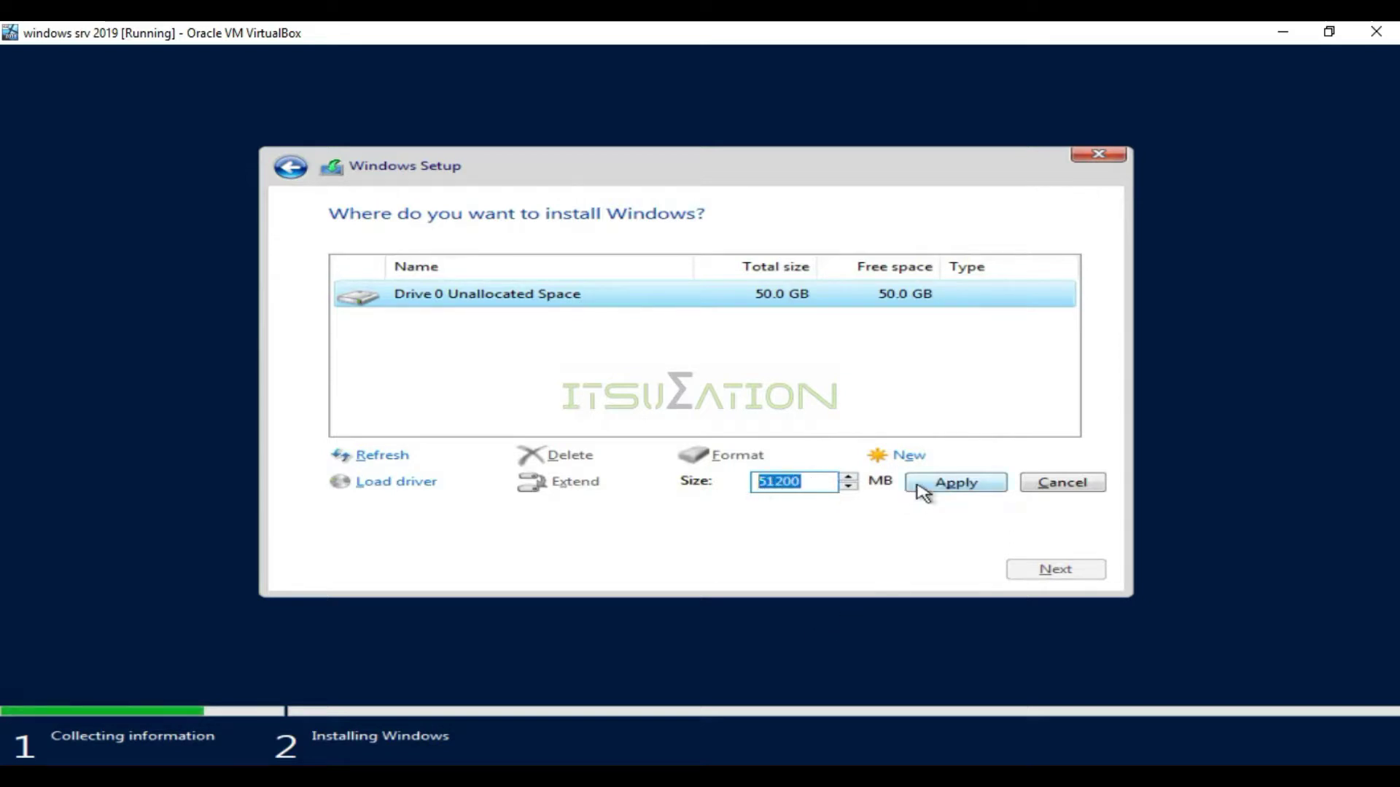
pyautogui.click(1057, 487)
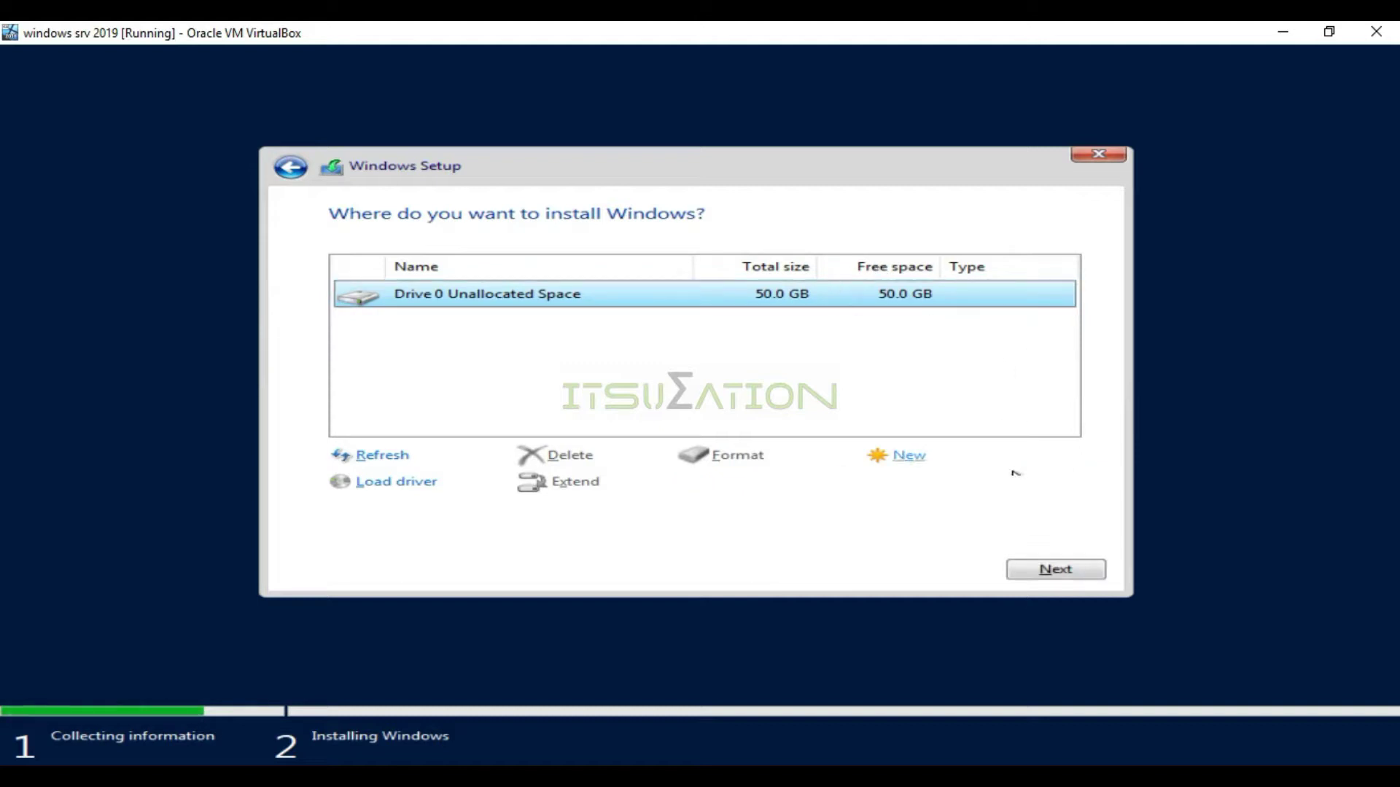
pyautogui.click(1043, 581)
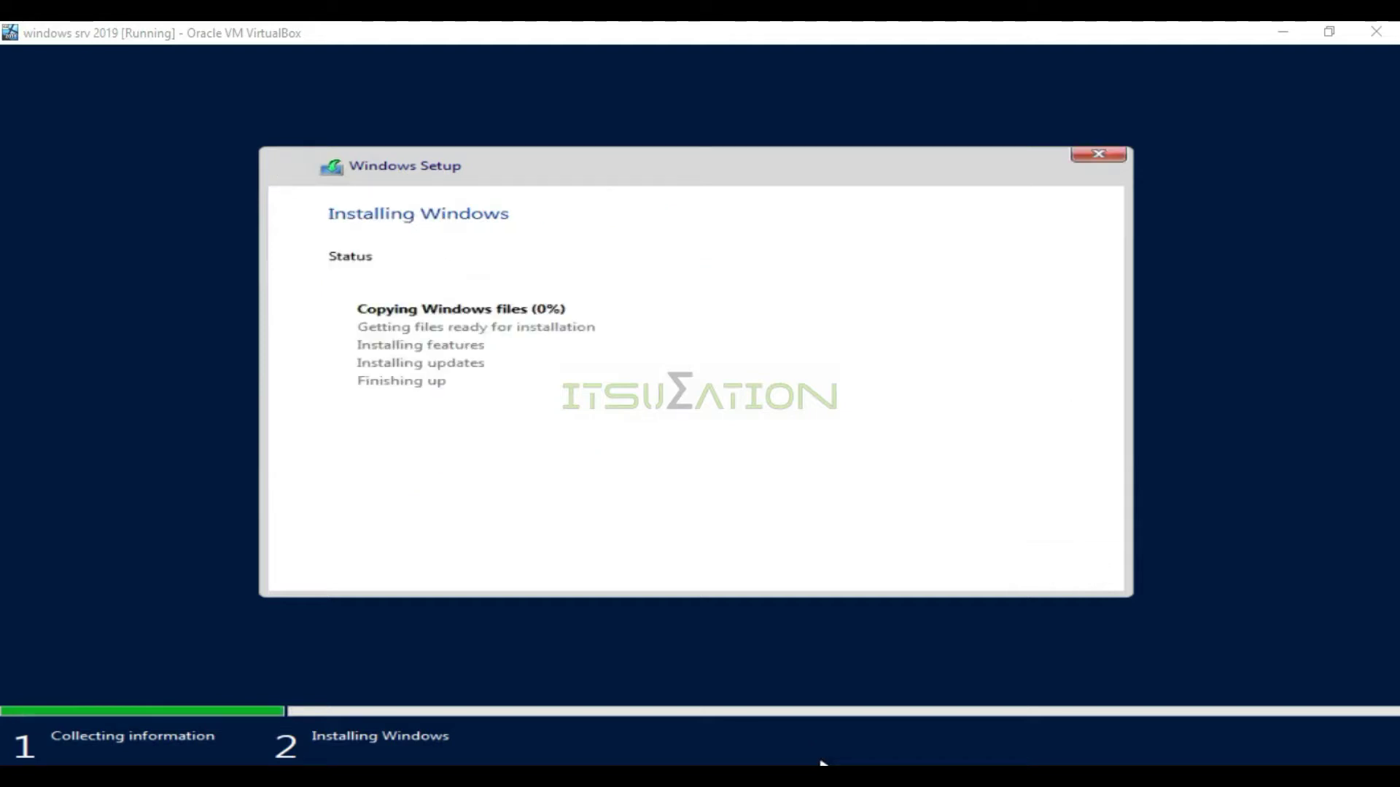
# Focus the VM window and wait for Windows to finish copying and installing files
pyautogui.click(704, 218)
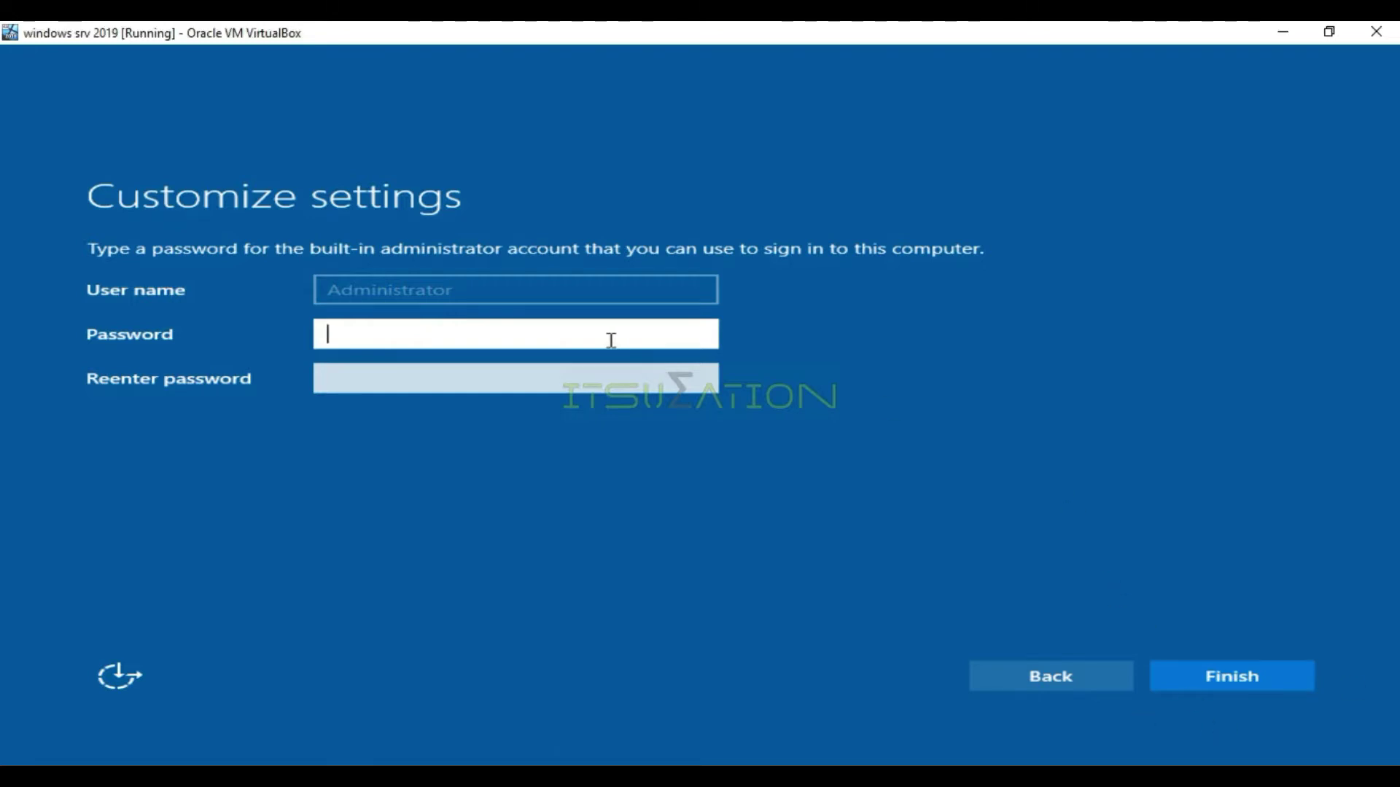
# Type the new Administrator password in the Password field, correcting a mistyped start
pyautogui.press('capslock')
pyautogui.press('capslock')
pyautogui.write('pass')
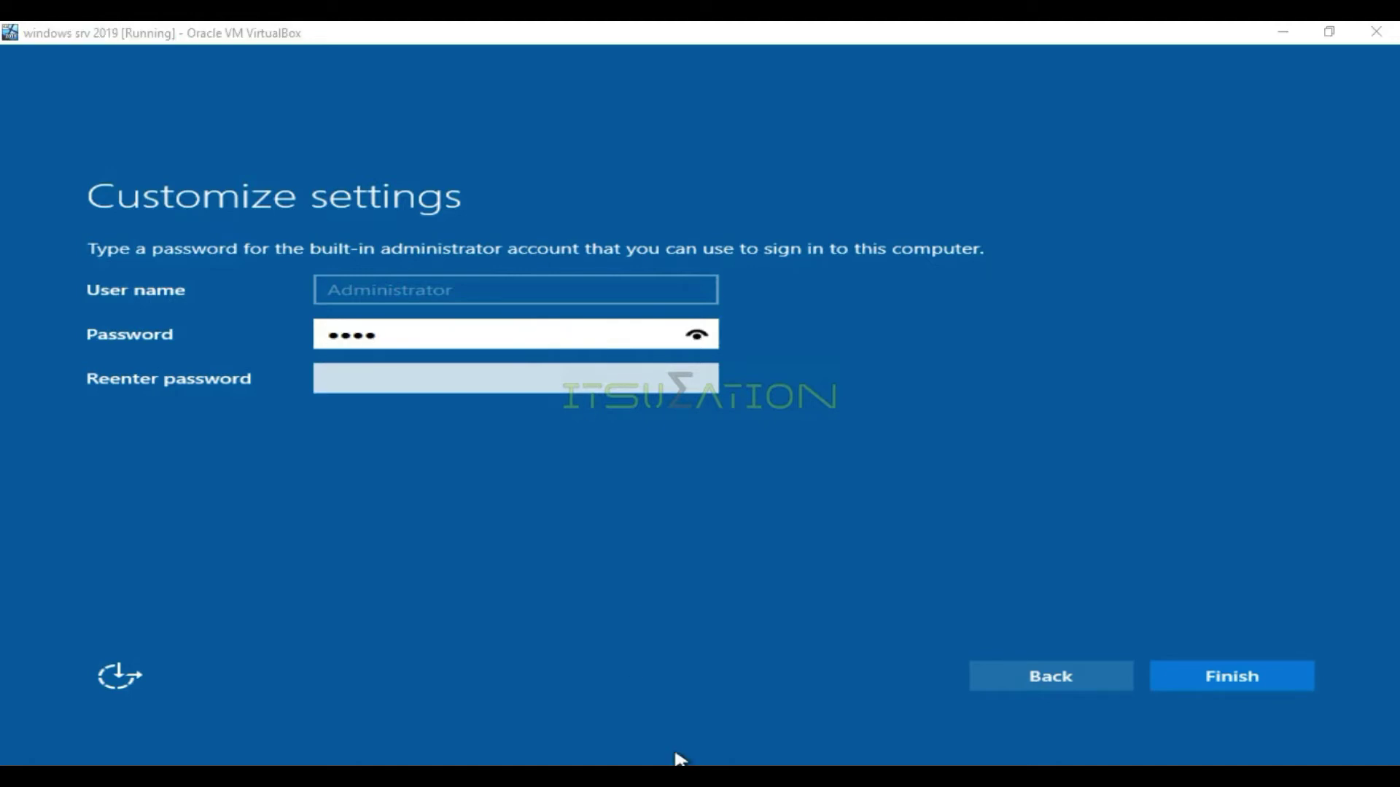
pyautogui.press('BackSpace')
pyautogui.press('BackSpace')
pyautogui.press('BackSpace')
pyautogui.press('BackSpace')
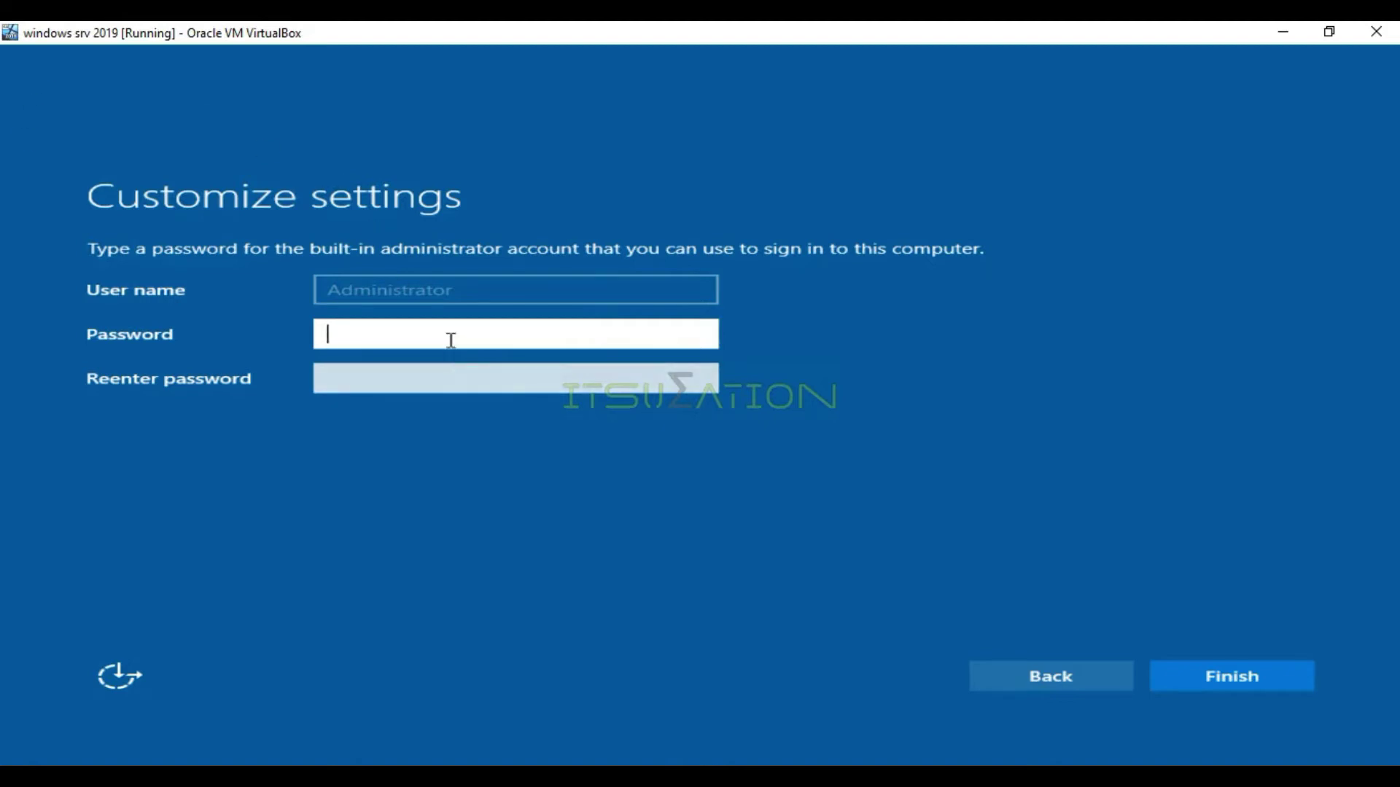
pyautogui.write('P')
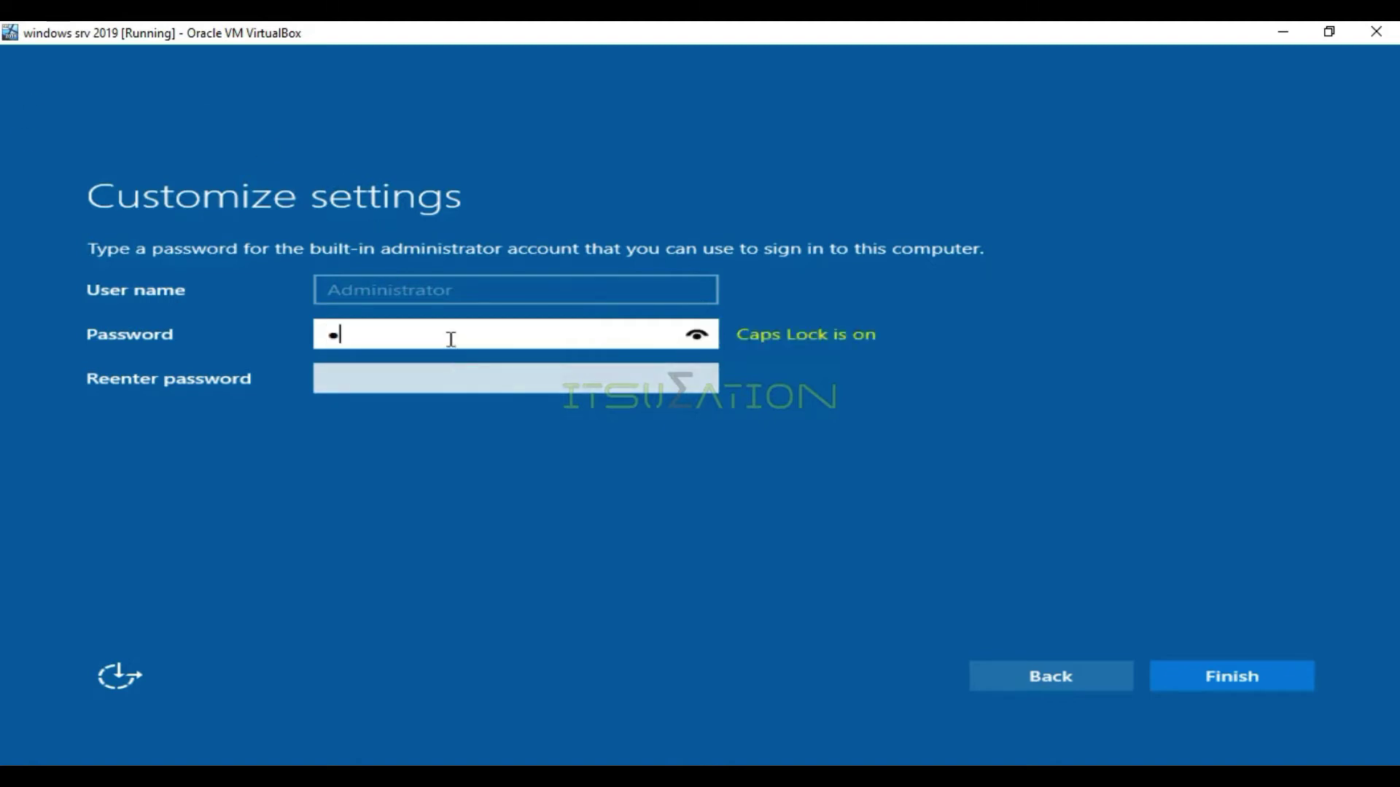
pyautogui.press('capslock')
pyautogui.write('@ssw0r')
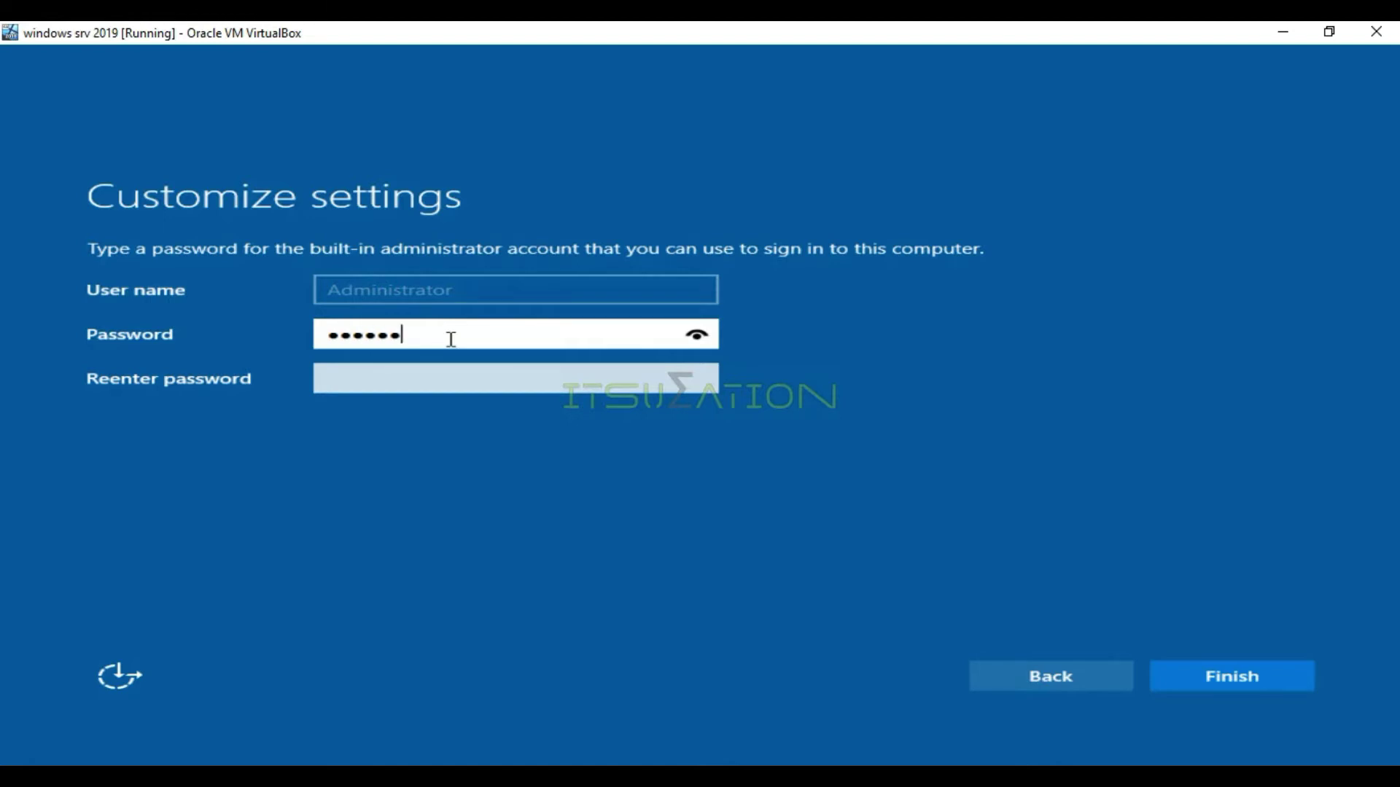
pyautogui.write('d123')
pyautogui.press('Tab')
# Re-enter the Administrator password to confirm it and finish setup
pyautogui.press('capslock')
pyautogui.write('P')
pyautogui.press('capslock')
pyautogui.write('assw0')
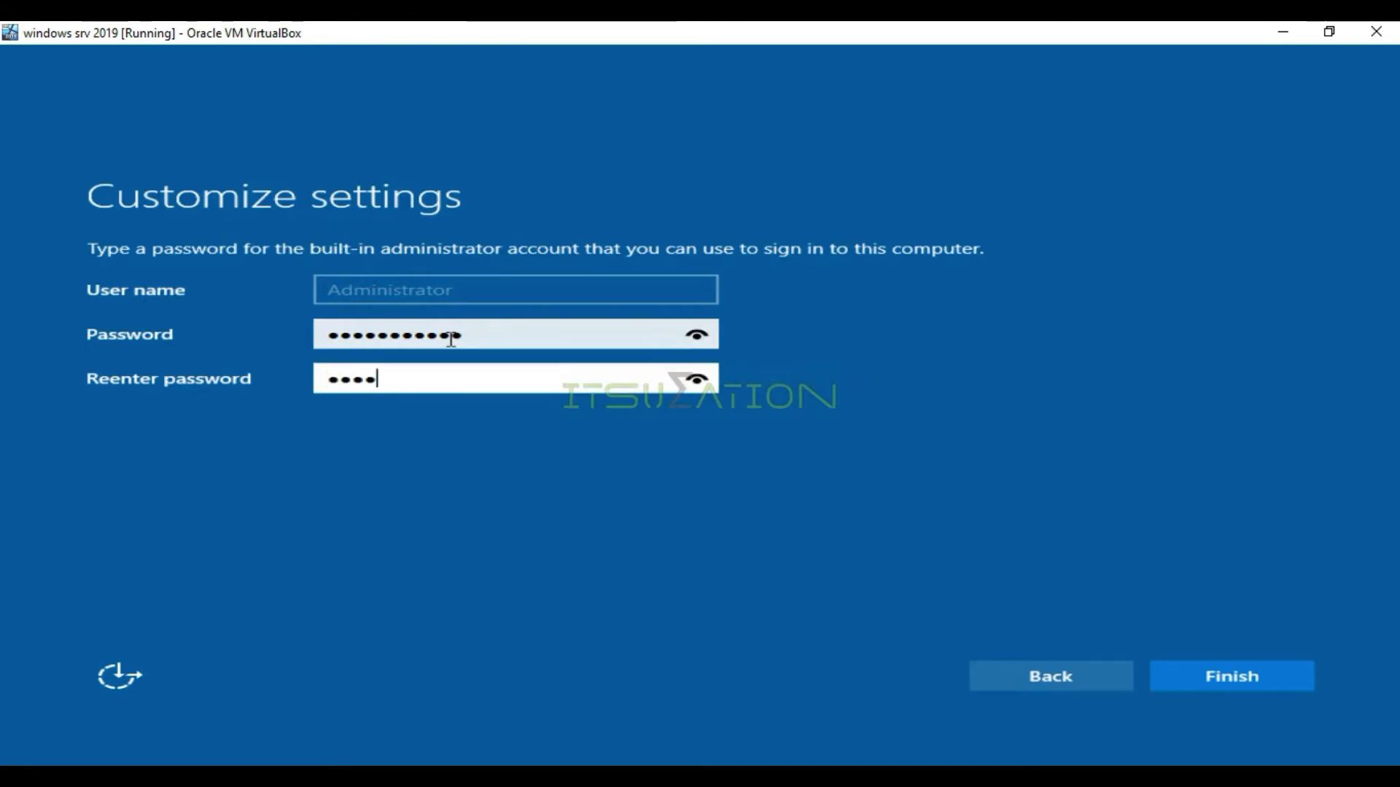
pyautogui.write('rd123!')
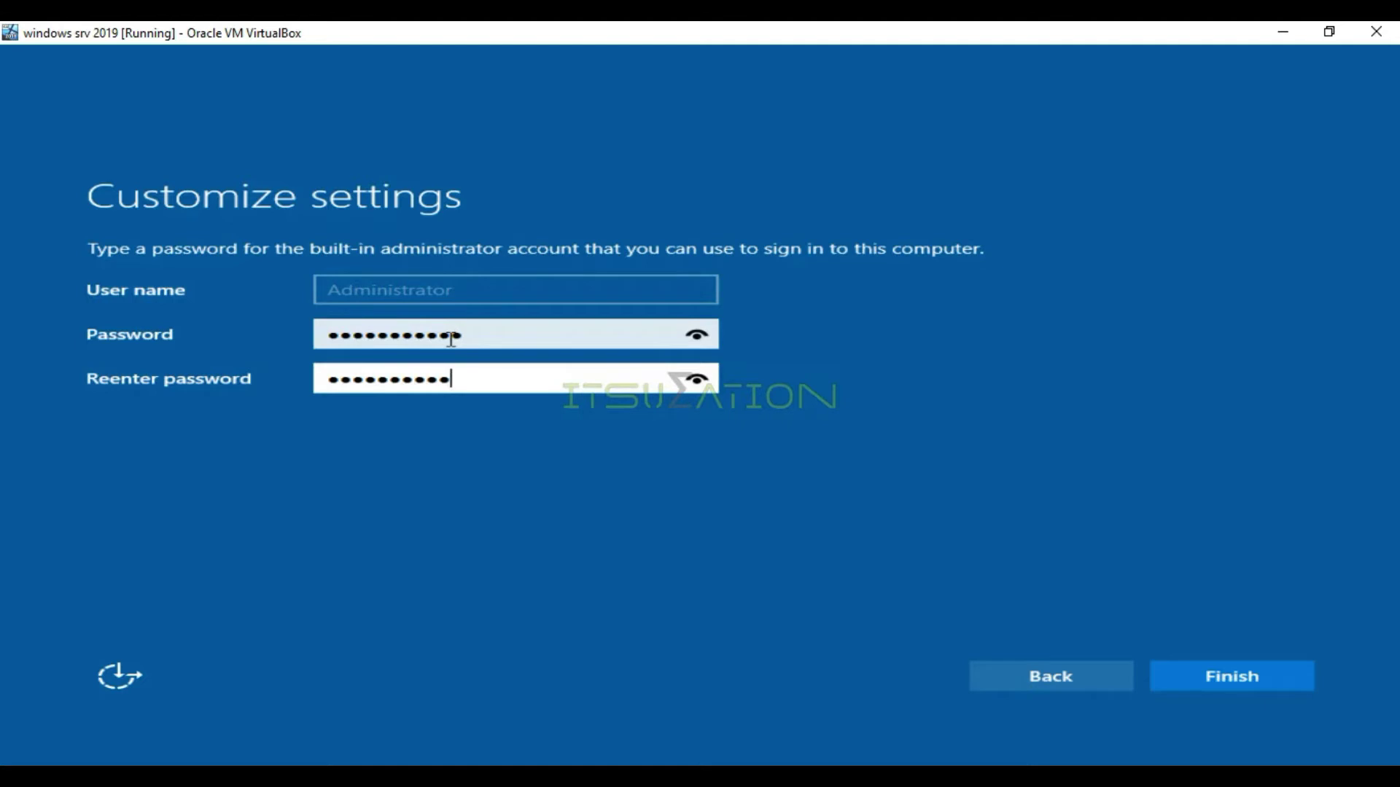
pyautogui.click(1227, 674)
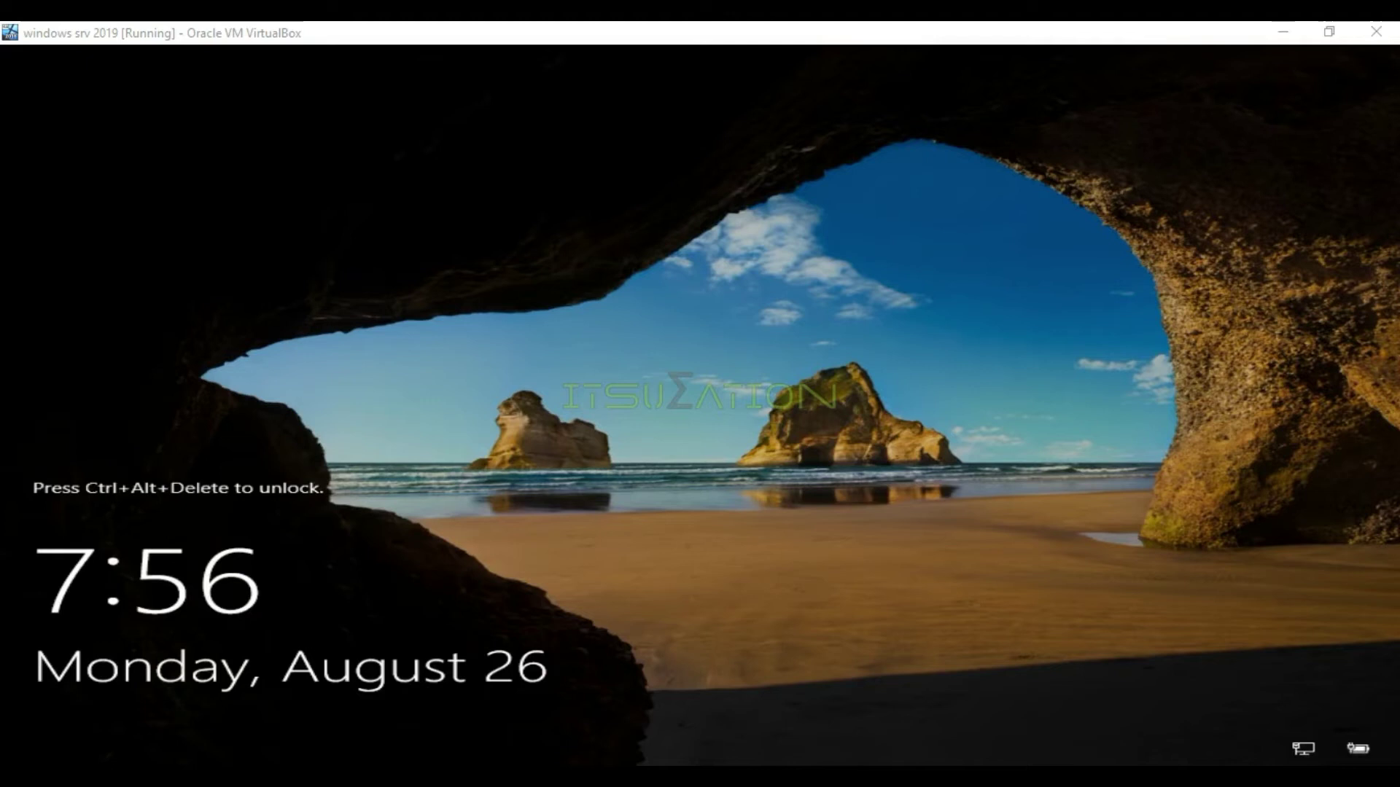
# Restore the VM window and send Ctrl-Alt-Del through Input > Keyboard to unlock Windows
pyautogui.click(372, 378)
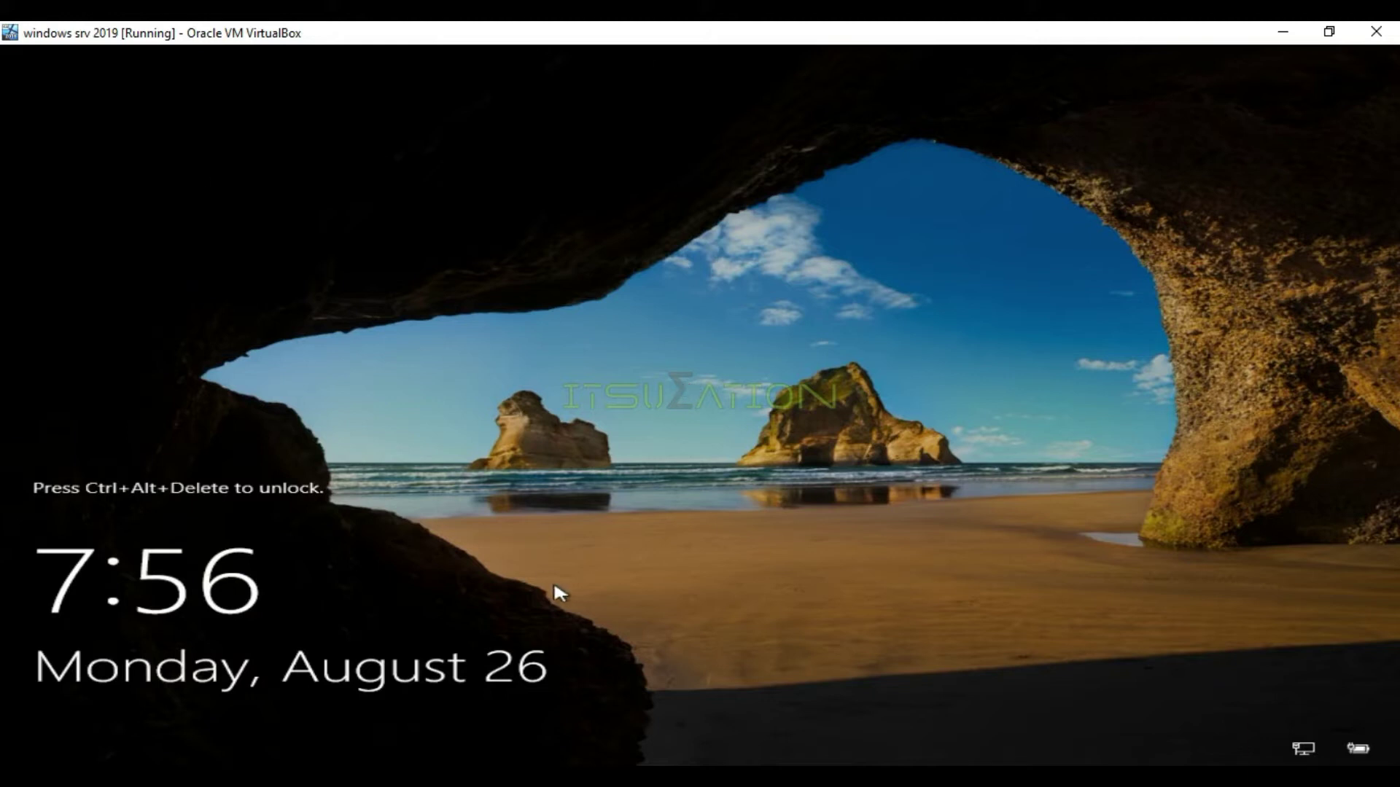
pyautogui.doubleClick(259, 41)
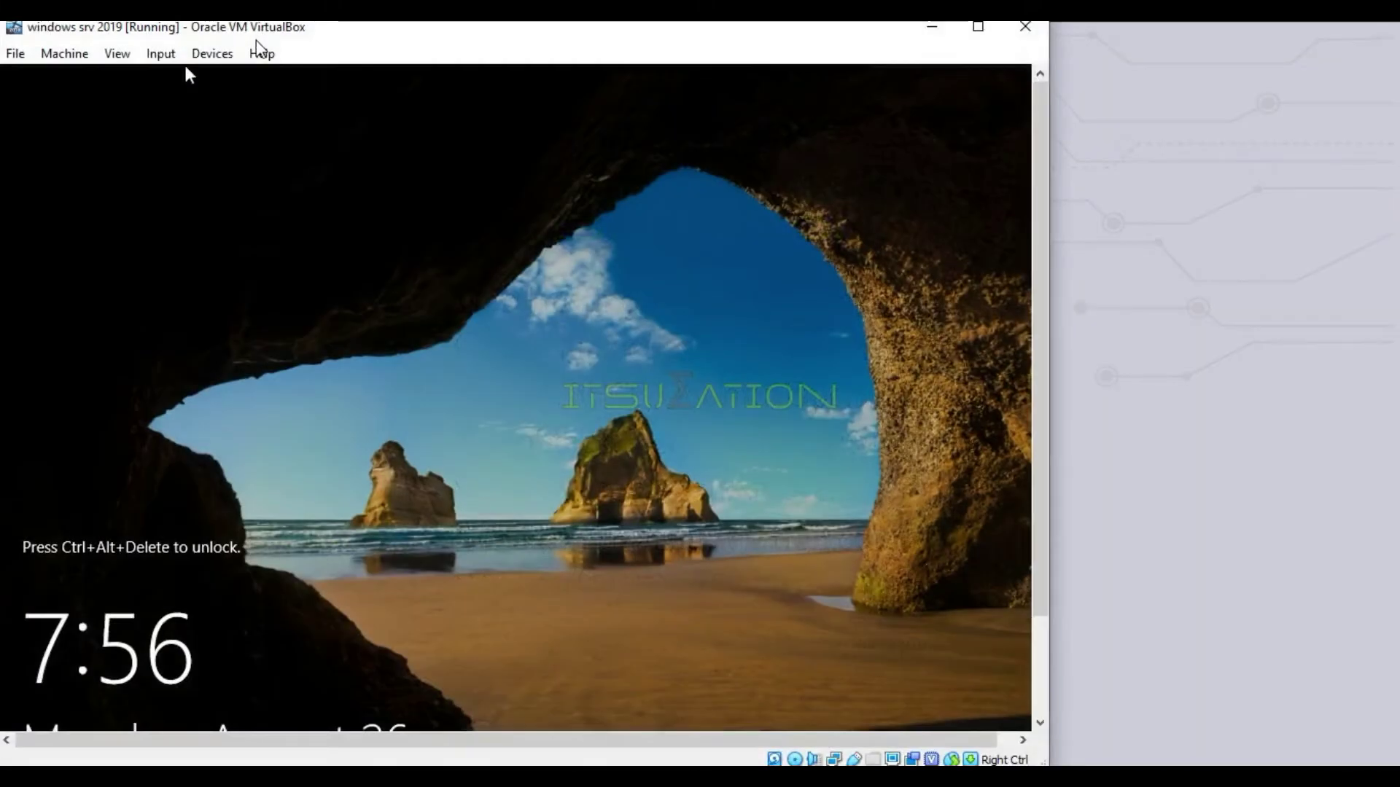
pyautogui.click(166, 57)
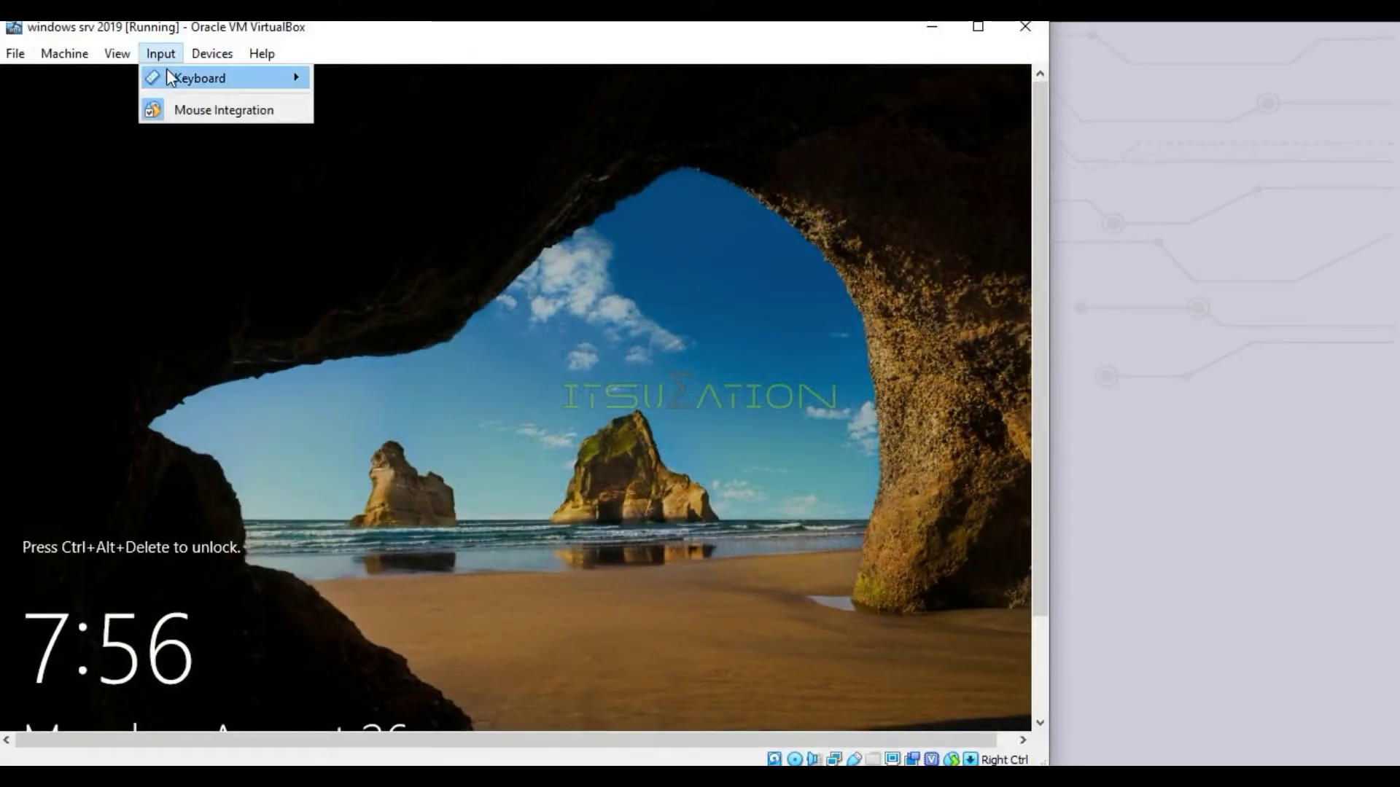
pyautogui.moveTo(167, 71)
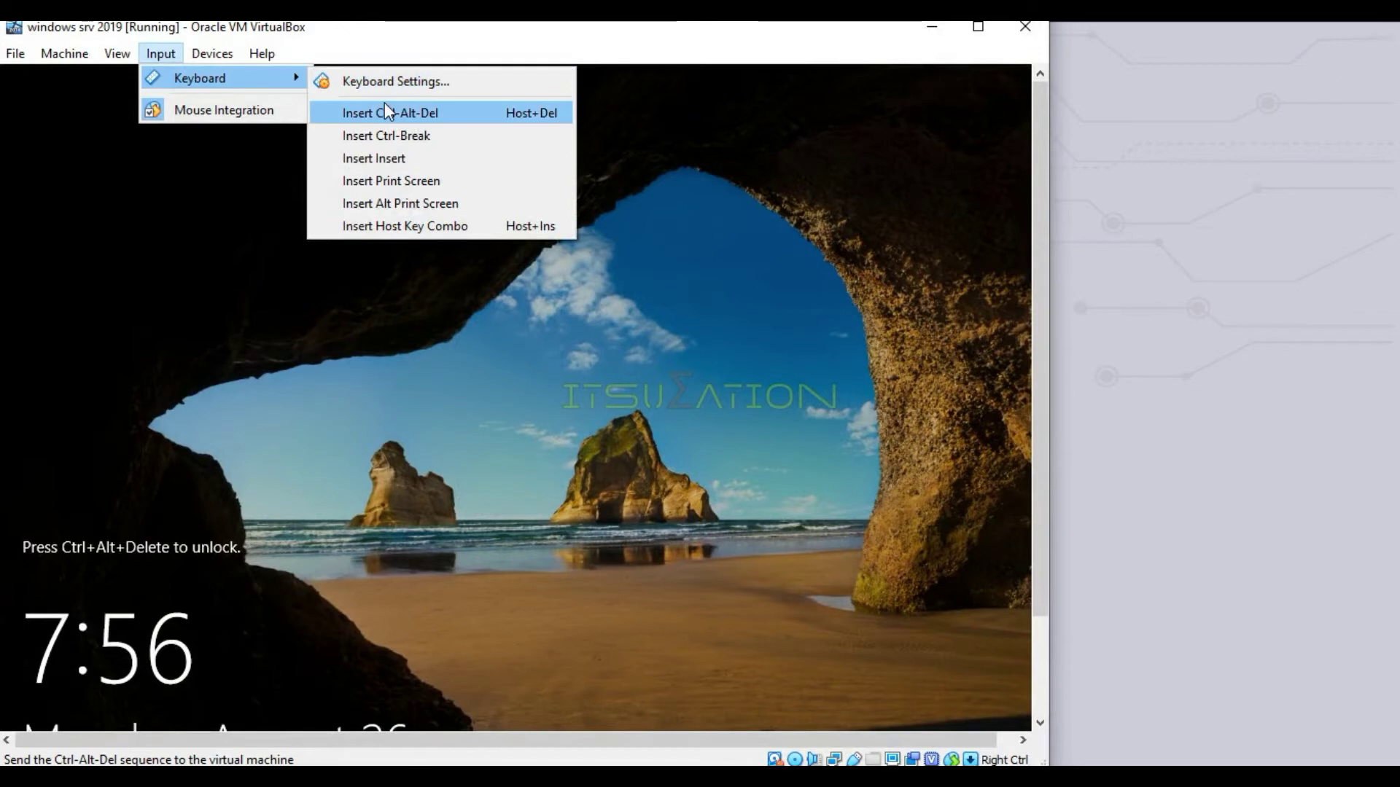
pyautogui.click(457, 114)
# Maximize the VM window in Scaled Mode and focus the Administrator password box
pyautogui.click(978, 27)
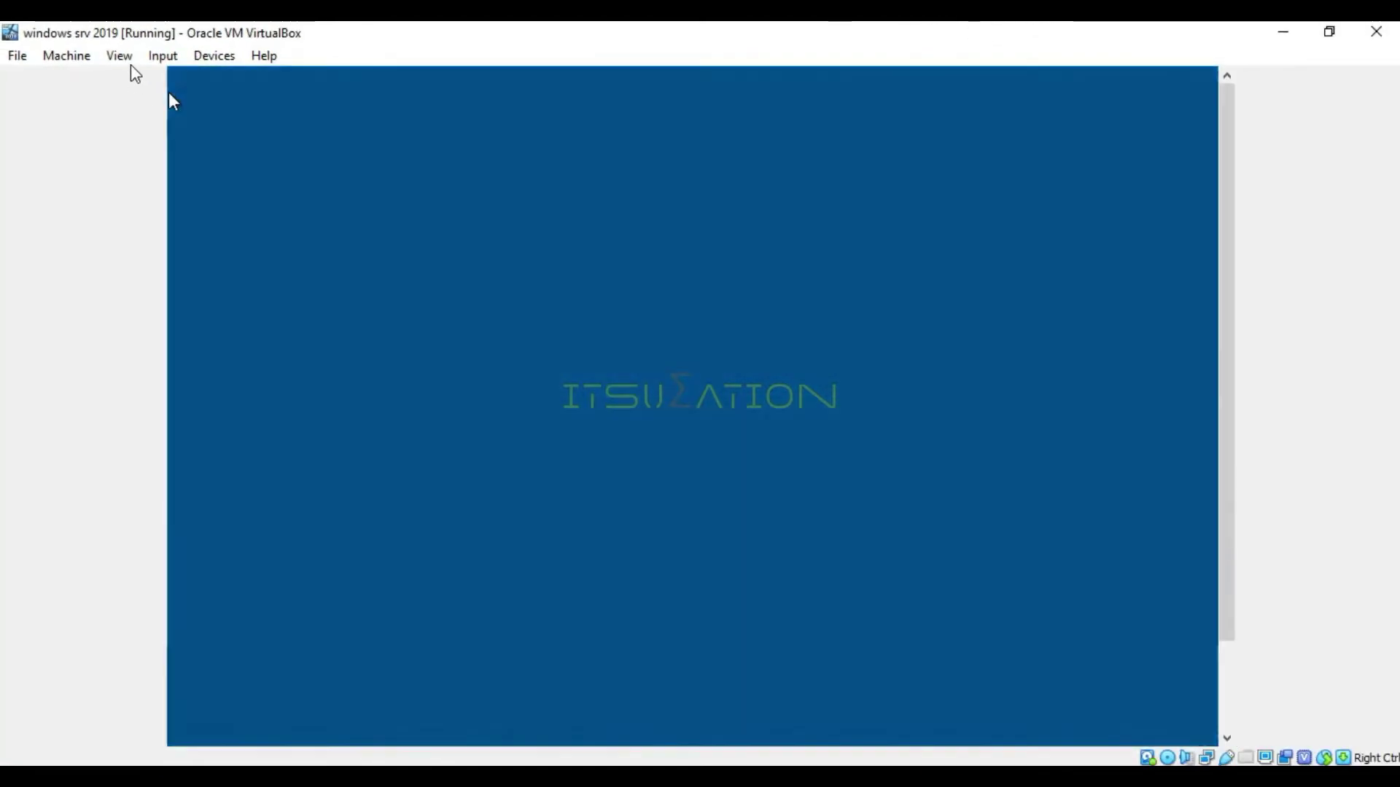
pyautogui.click(126, 58)
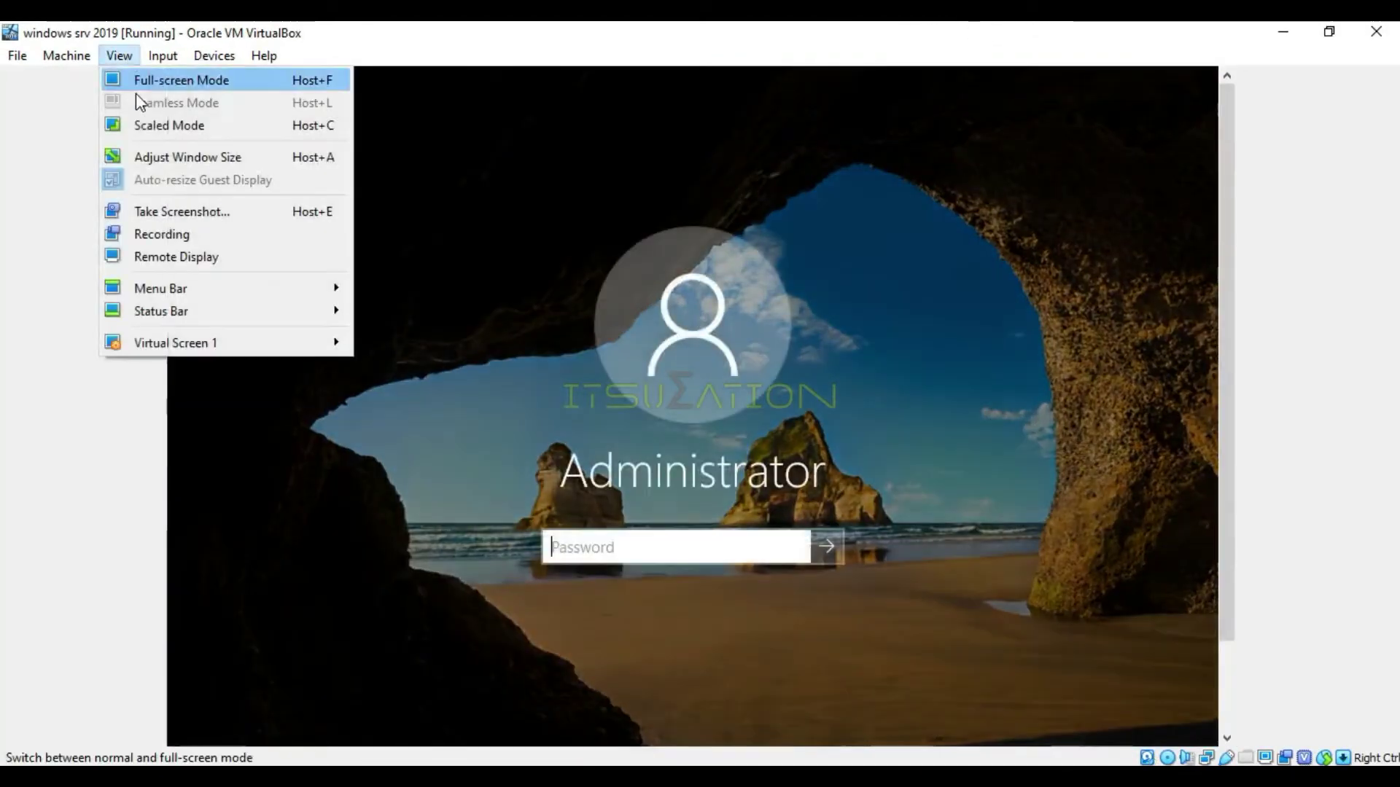
pyautogui.click(143, 122)
pyautogui.click(585, 480)
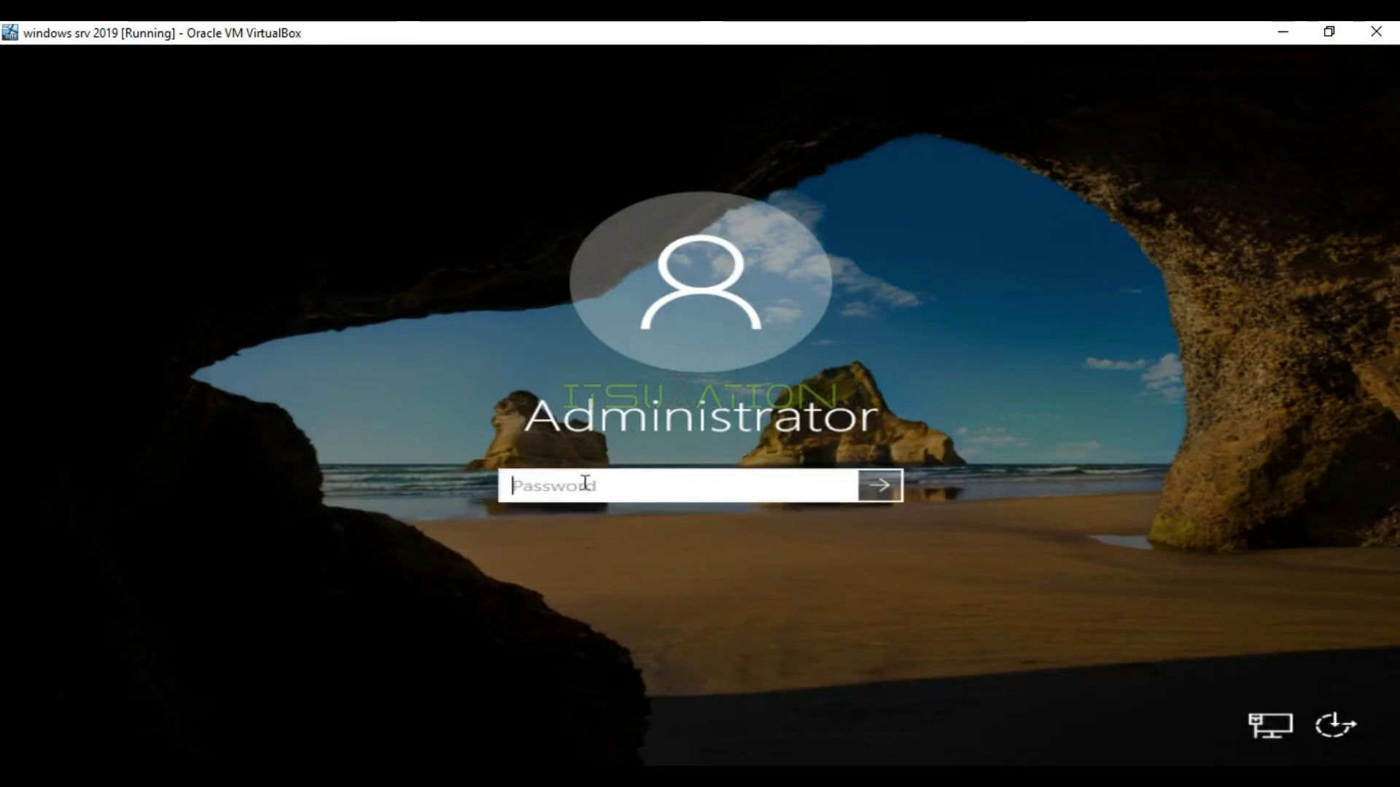
# Turn off Caps Lock and sign in as Administrator with the account password
pyautogui.press('capslock')
pyautogui.write('P')
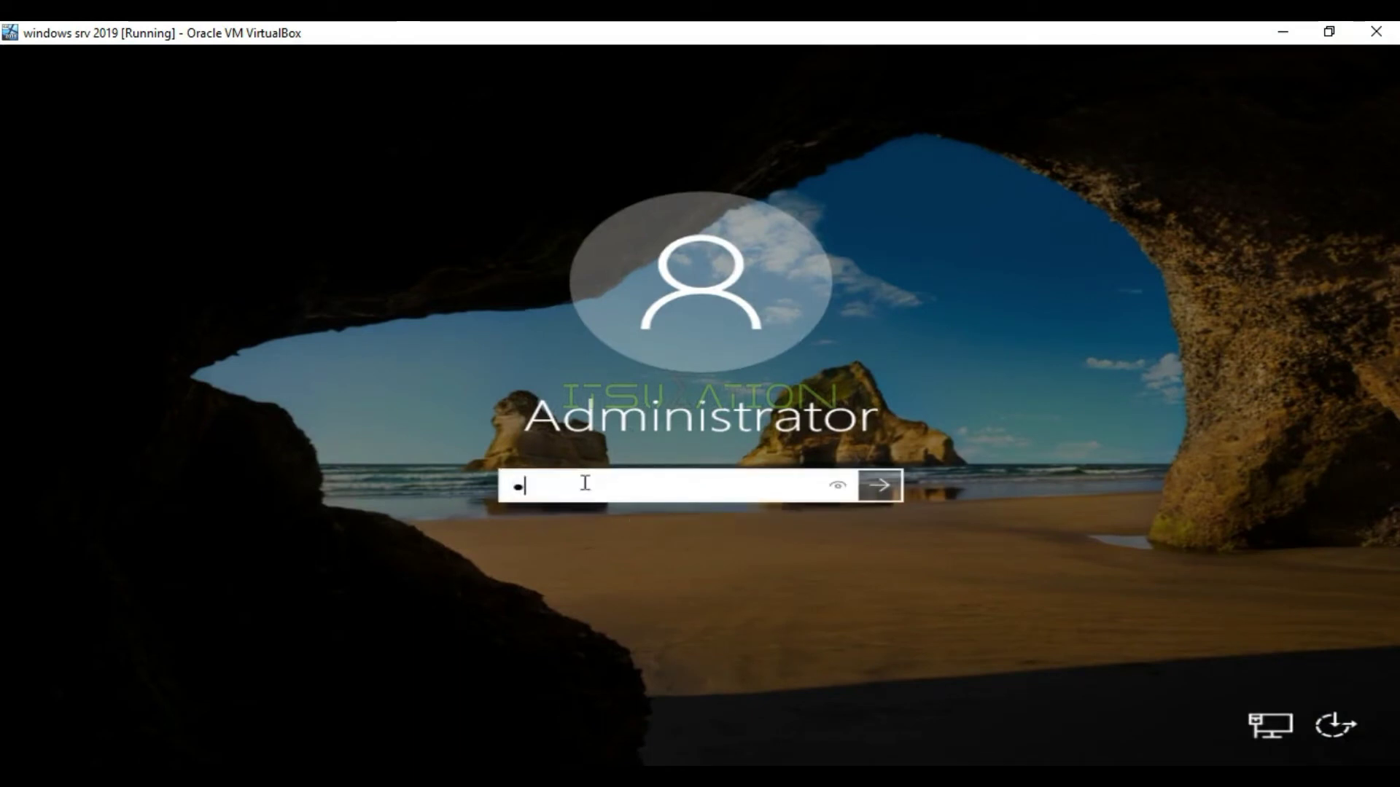
pyautogui.write('@')
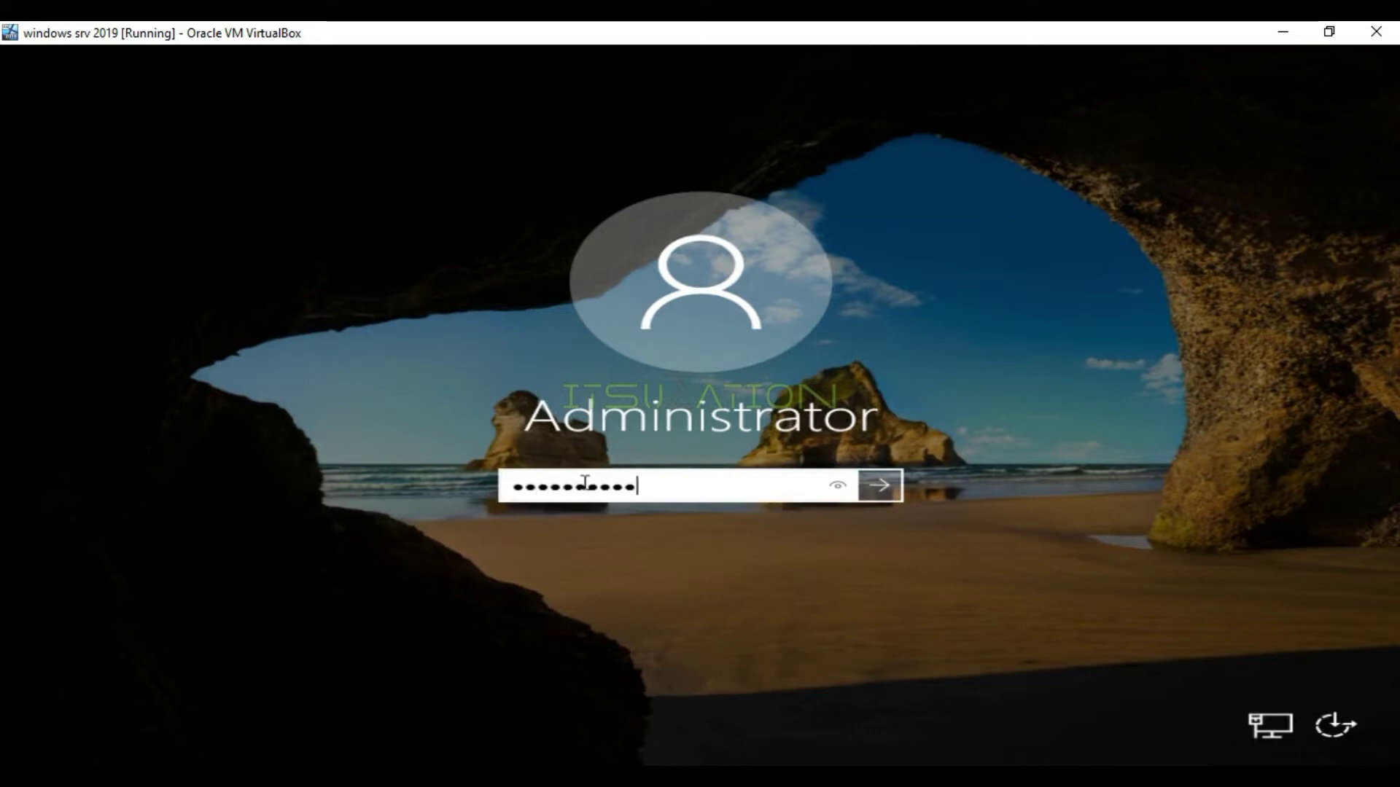
pyautogui.press('Return')
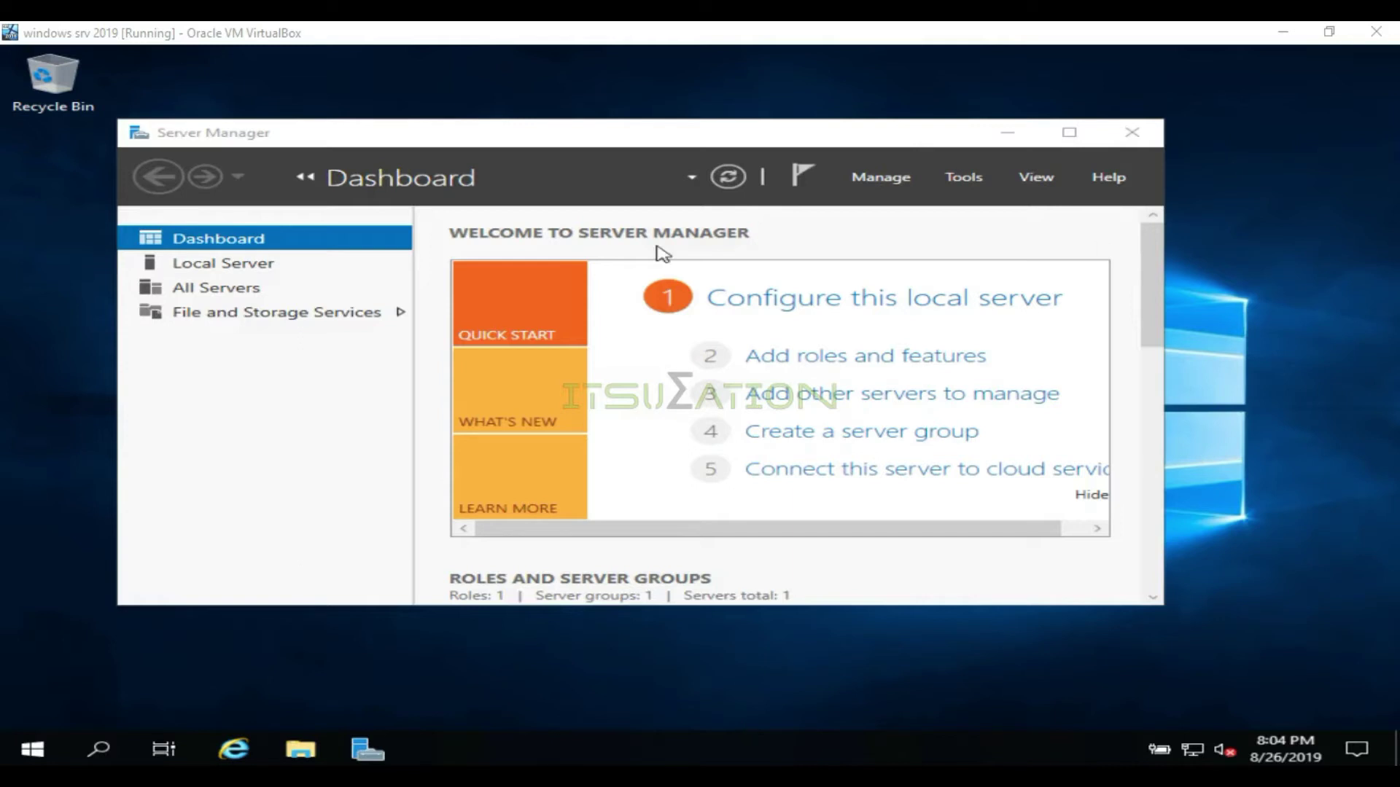
# Maximize Server Manager and view Local Server and All Servers, ending on File and Storage Services
pyautogui.moveTo(925, 144); pyautogui.dragTo(918, 141)
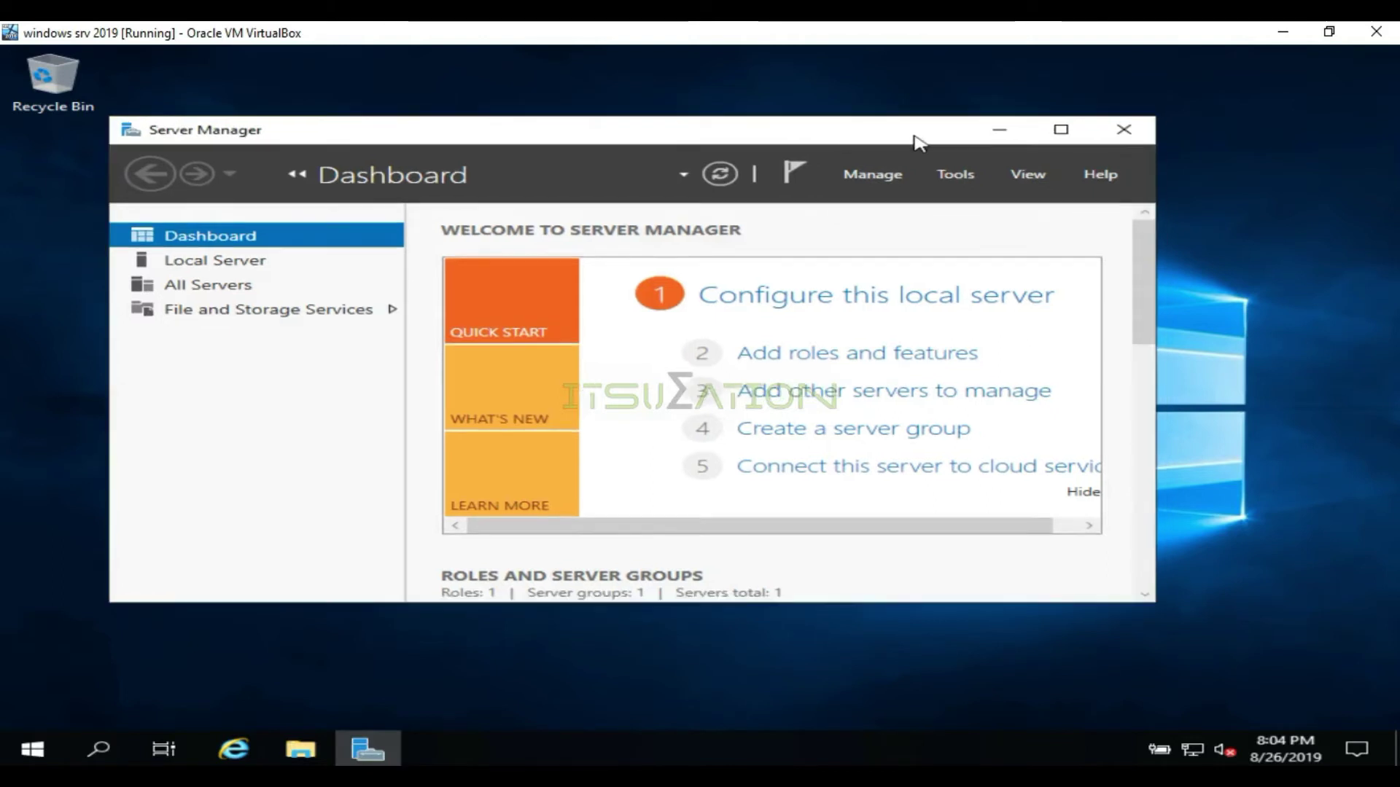
pyautogui.click(1061, 129)
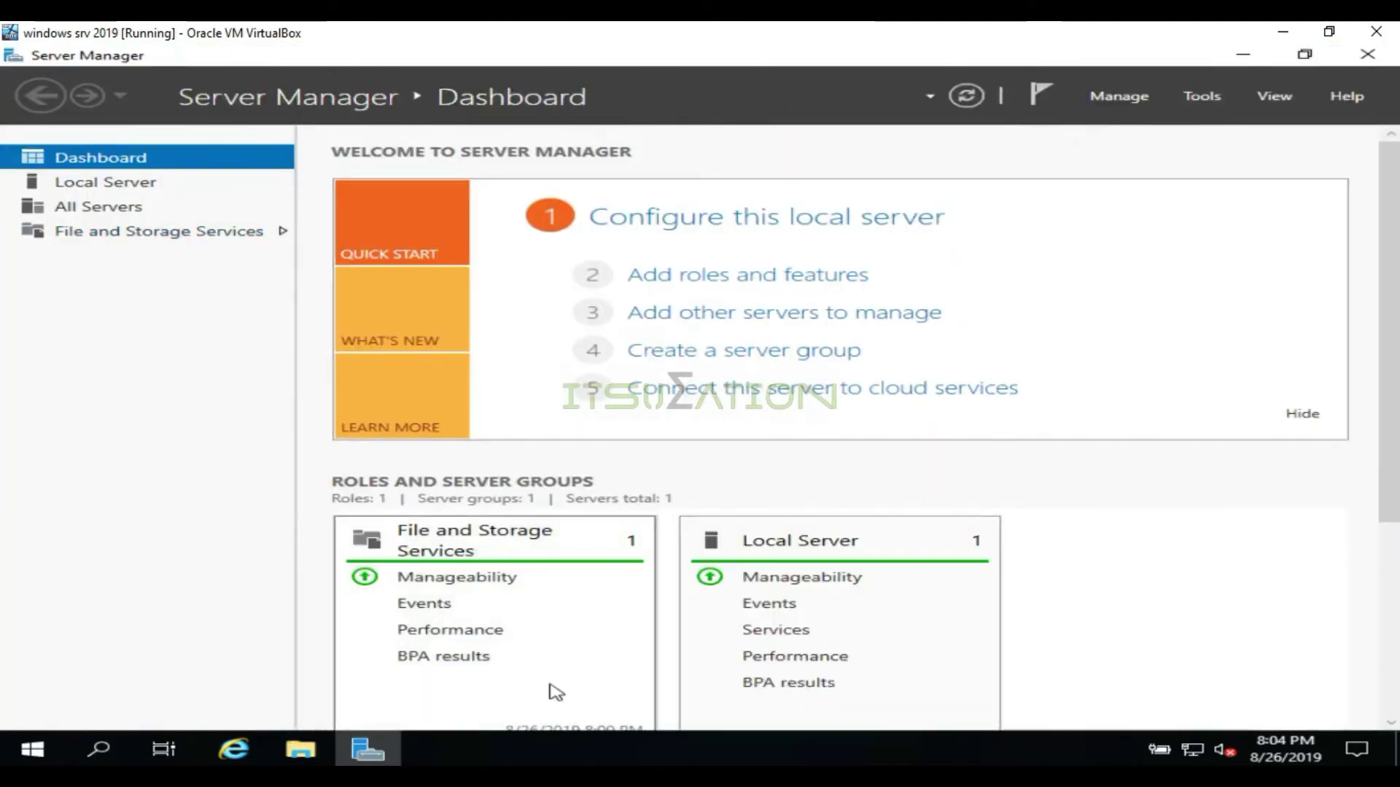
pyautogui.click(94, 191)
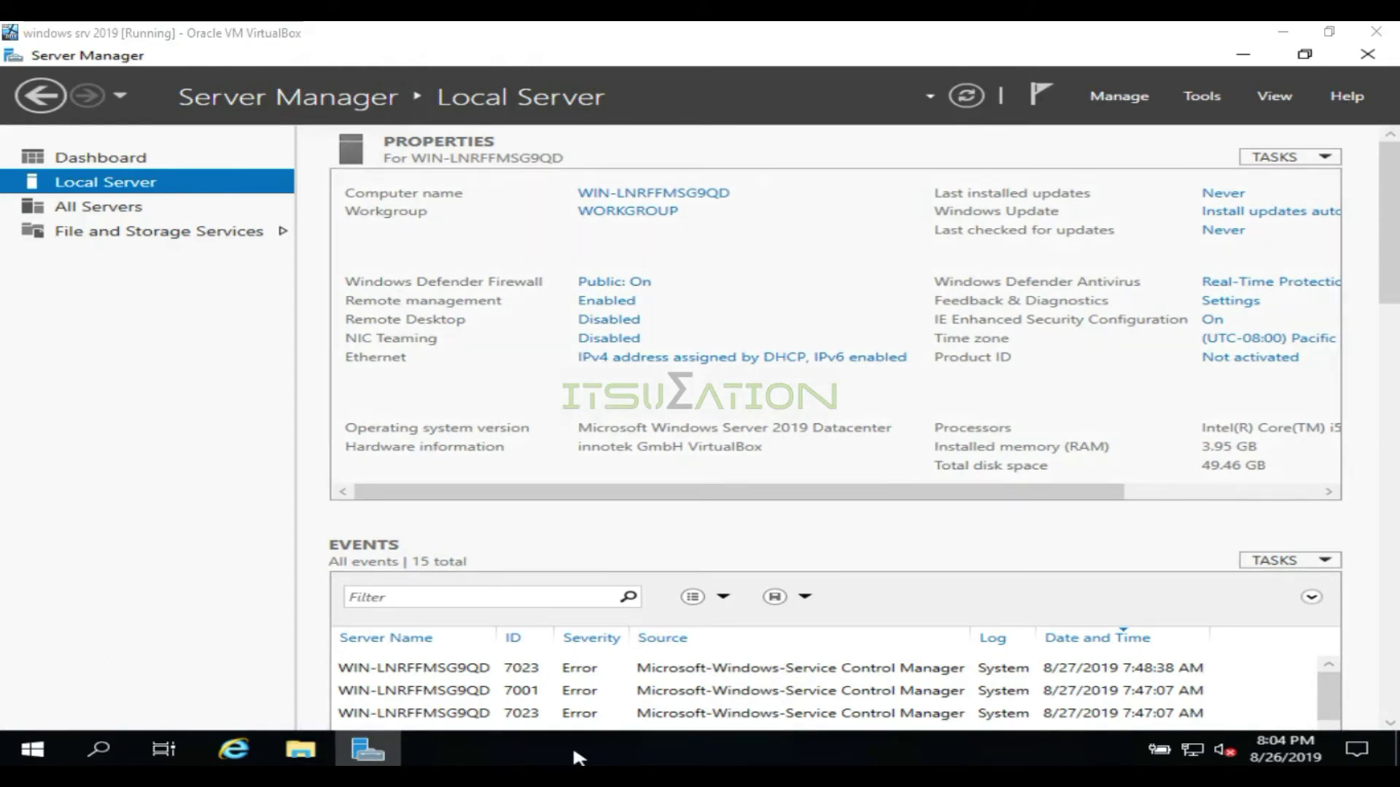
pyautogui.click(143, 221)
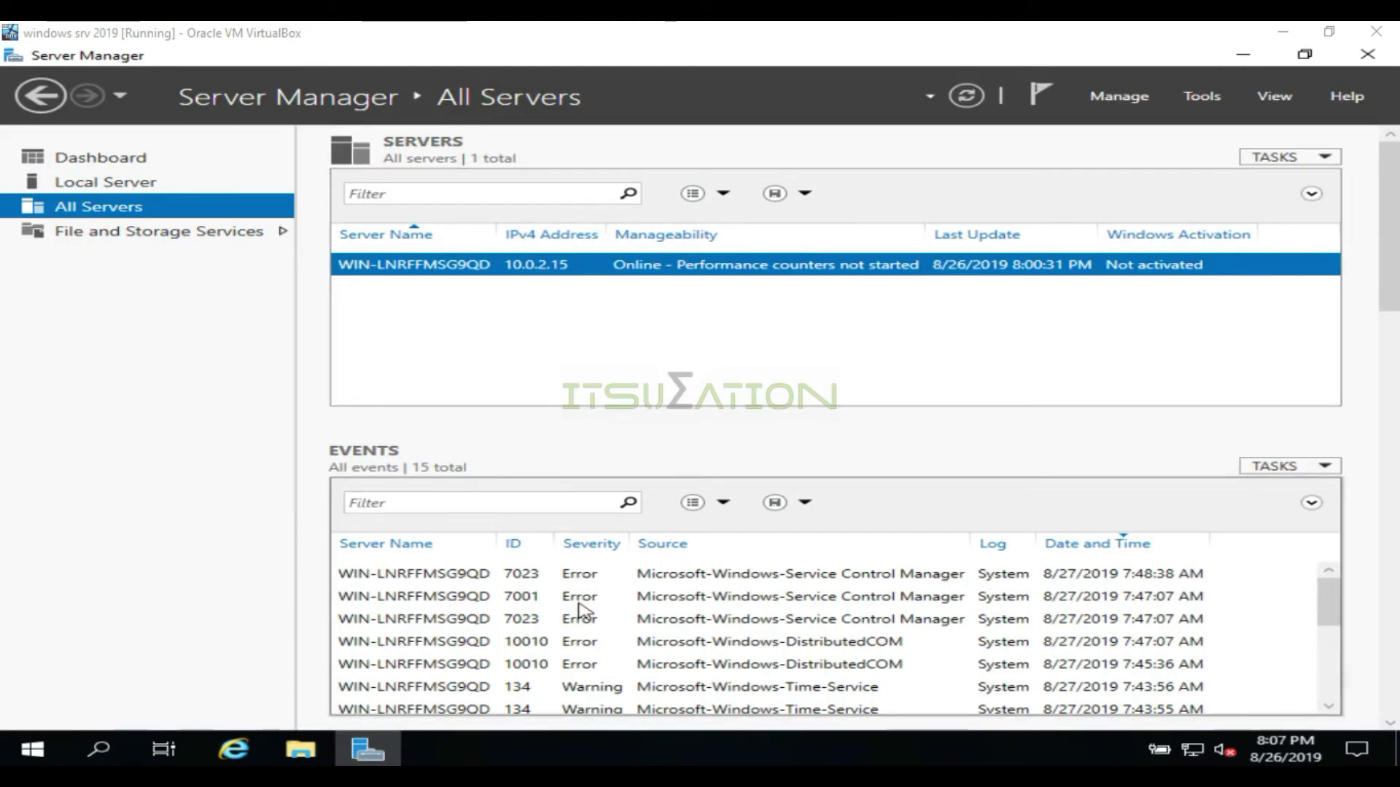
pyautogui.click(179, 238)
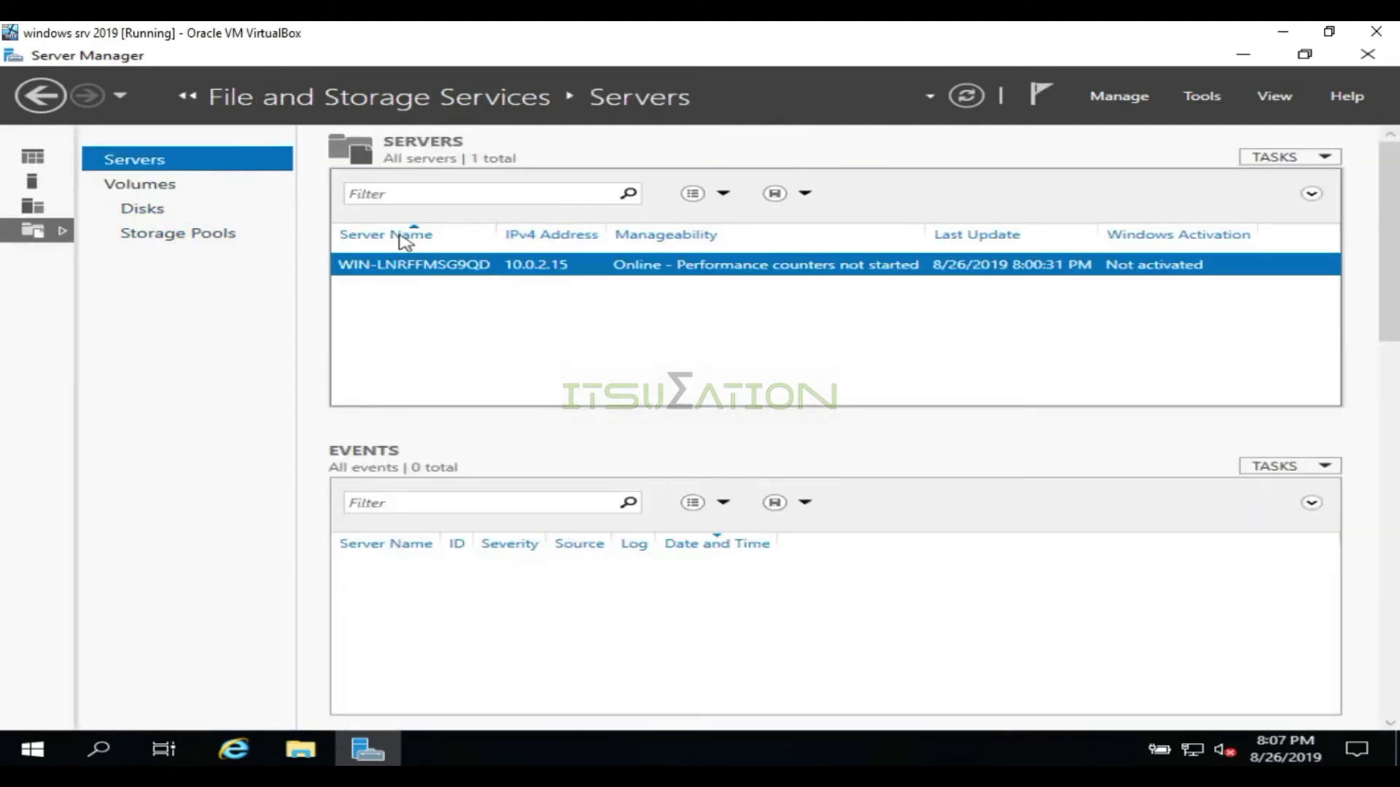
# Browse the Volumes and Disks pages, then show Storage Pools
pyautogui.click(169, 189)
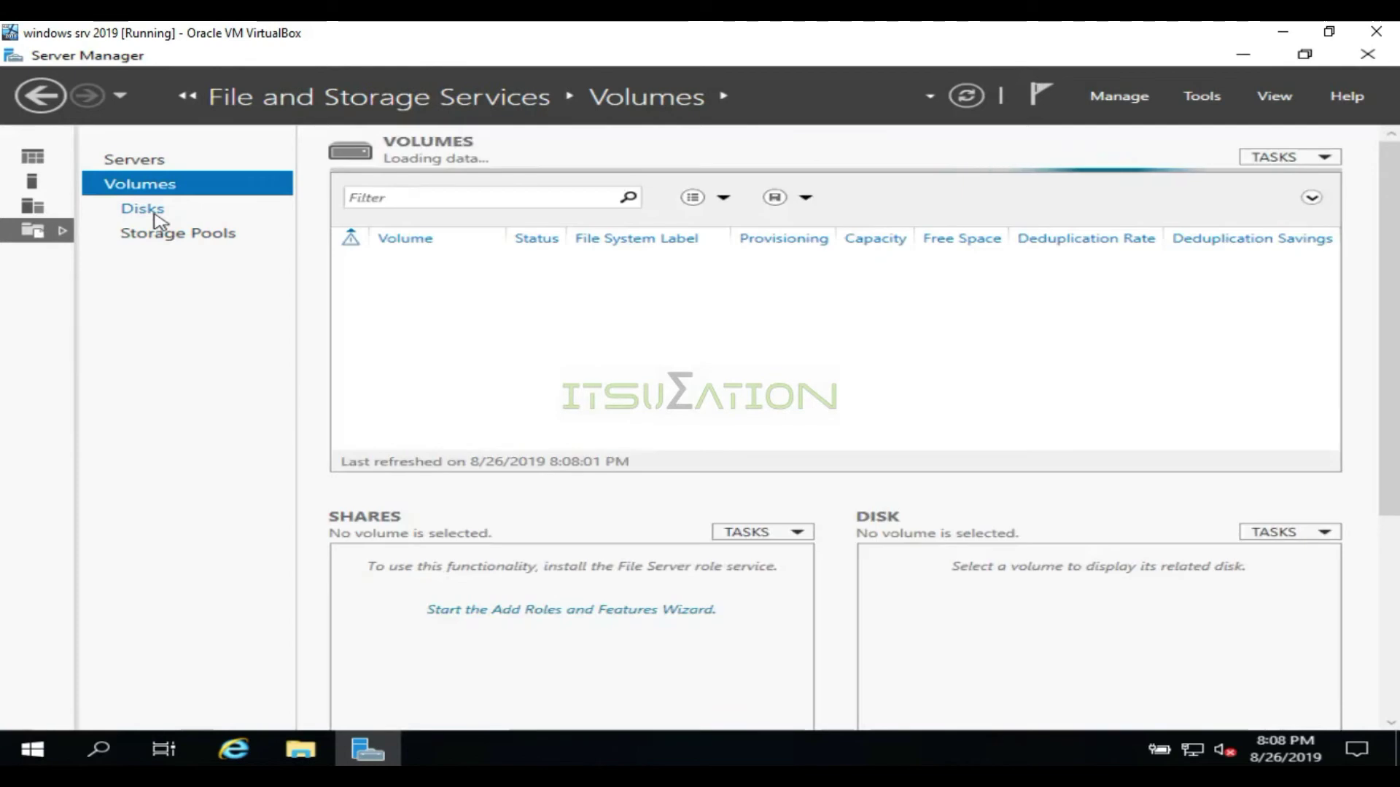
pyautogui.click(249, 209)
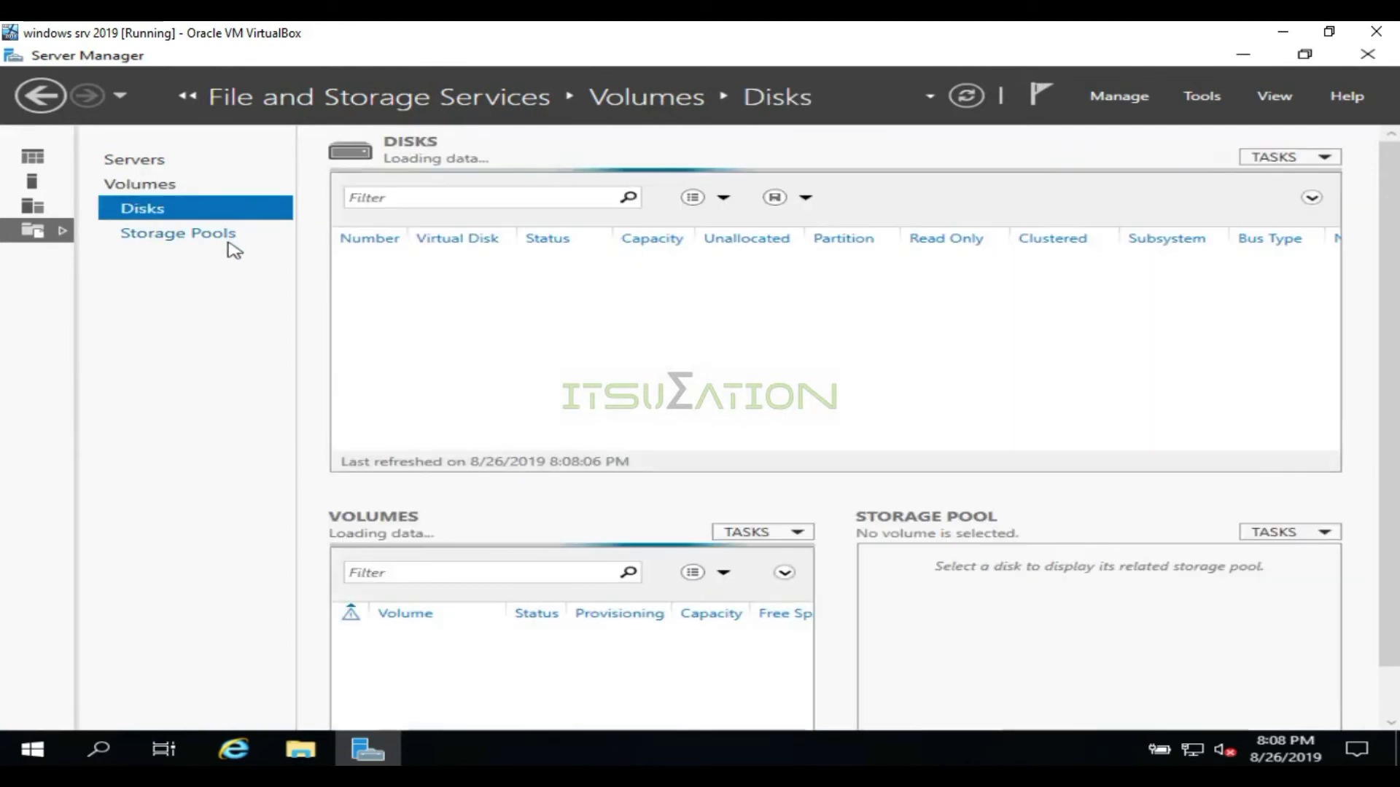
pyautogui.click(232, 247)
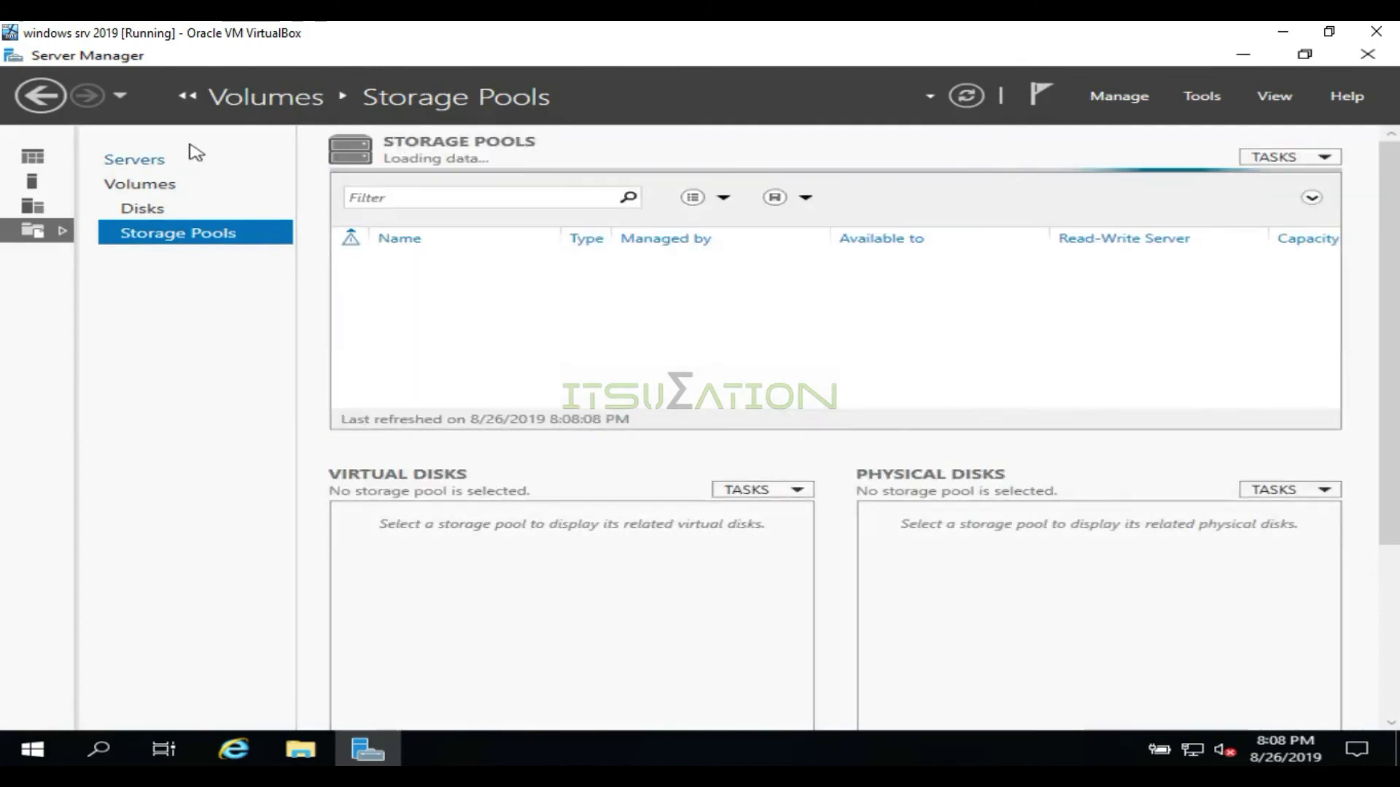
# Look through Server Manager's Manage, Tools, View and Help menus
pyautogui.click(1140, 86)
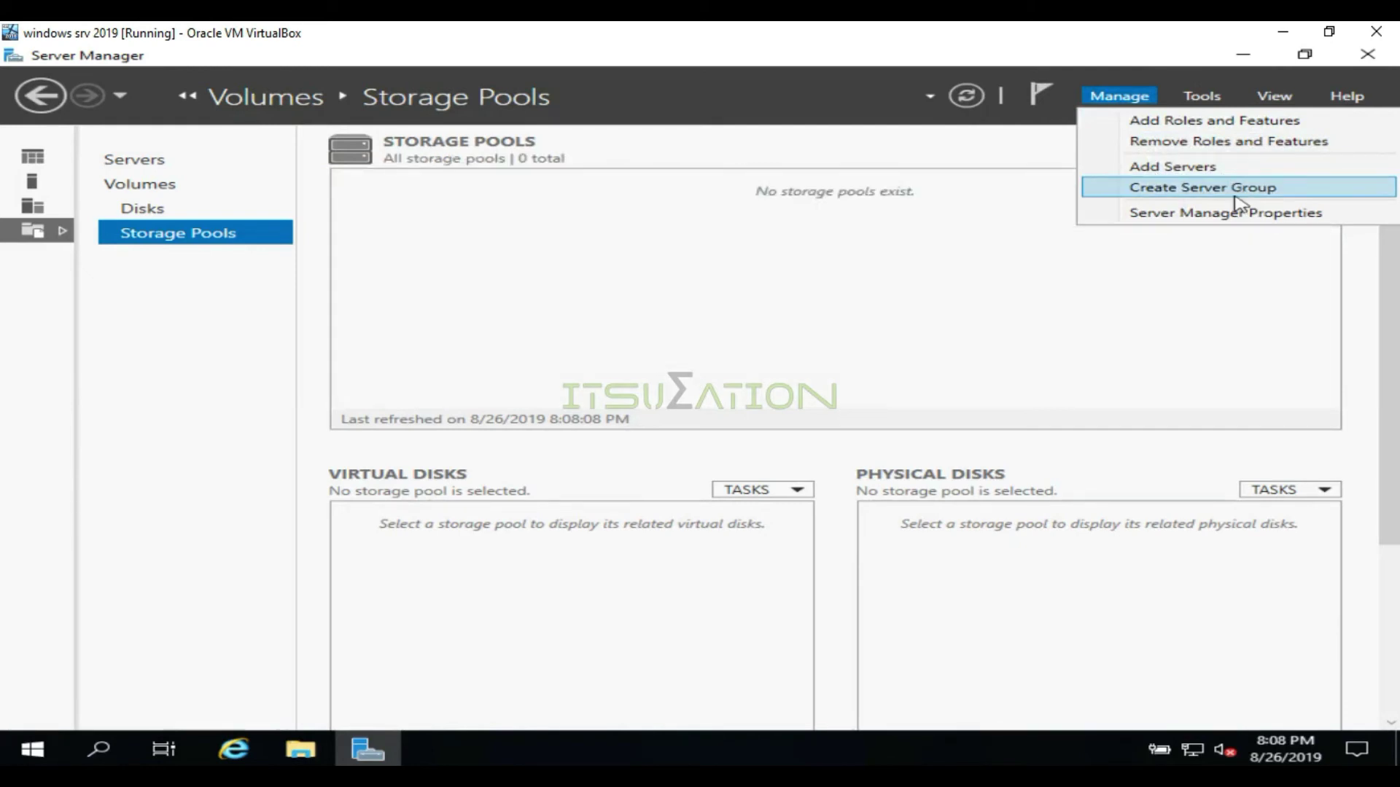
pyautogui.click(1215, 89)
pyautogui.click(1216, 95)
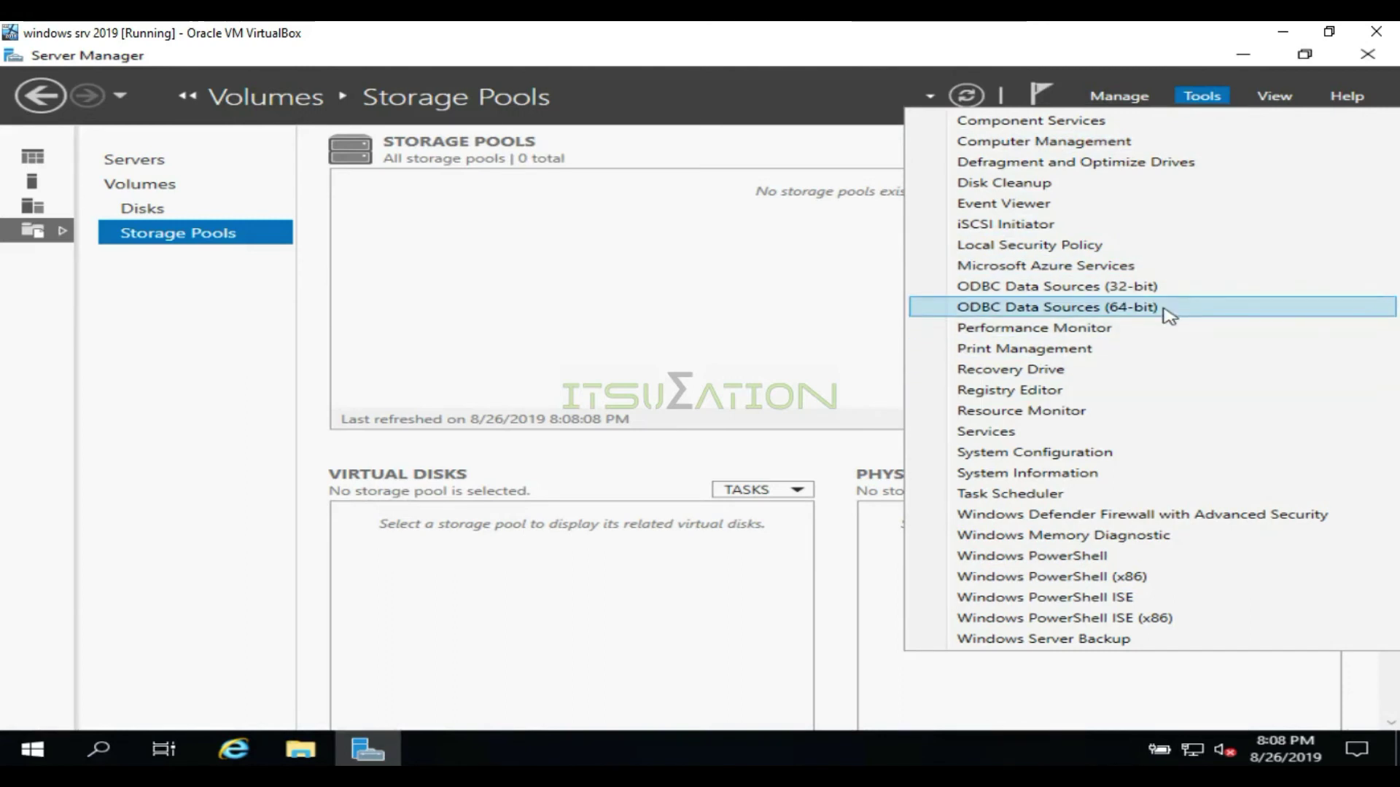
pyautogui.click(1278, 96)
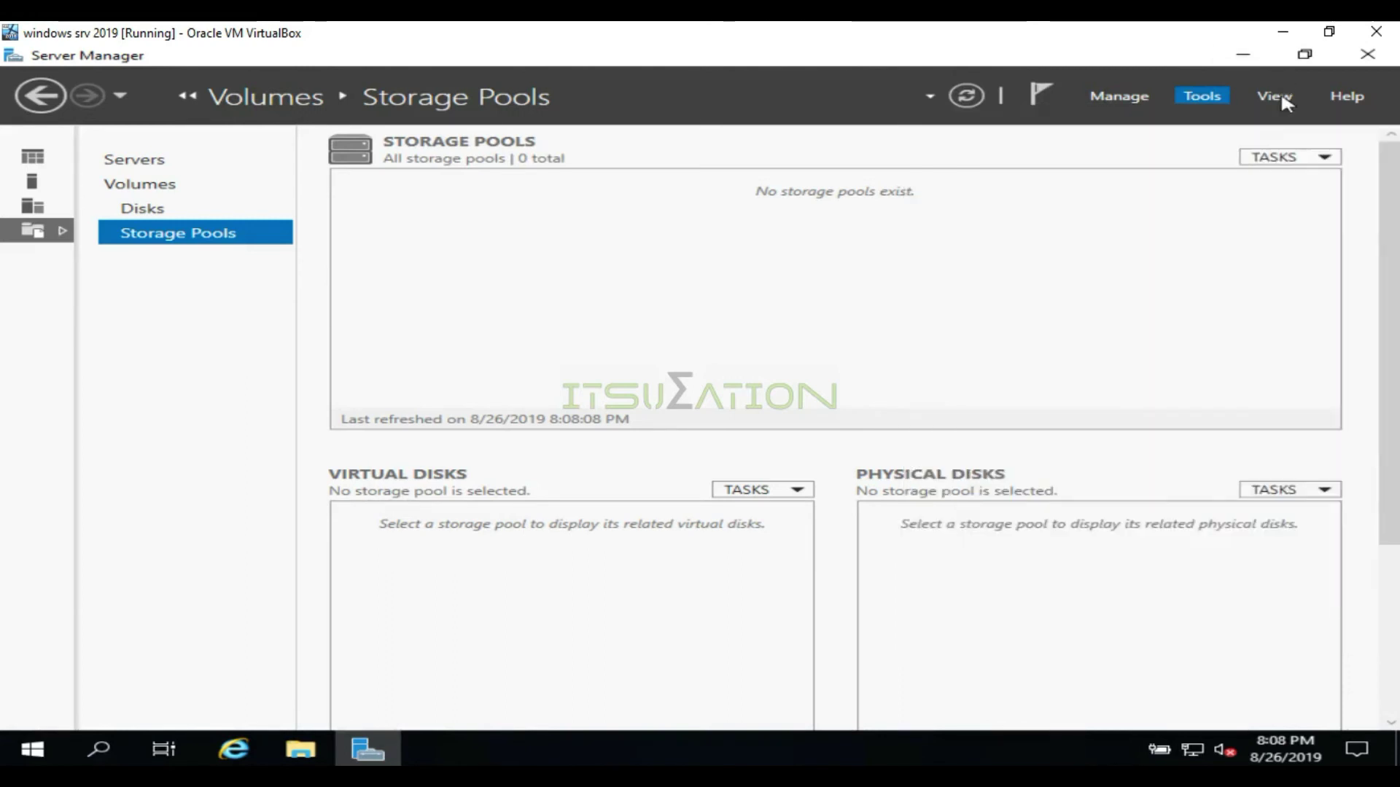
pyautogui.click(1349, 96)
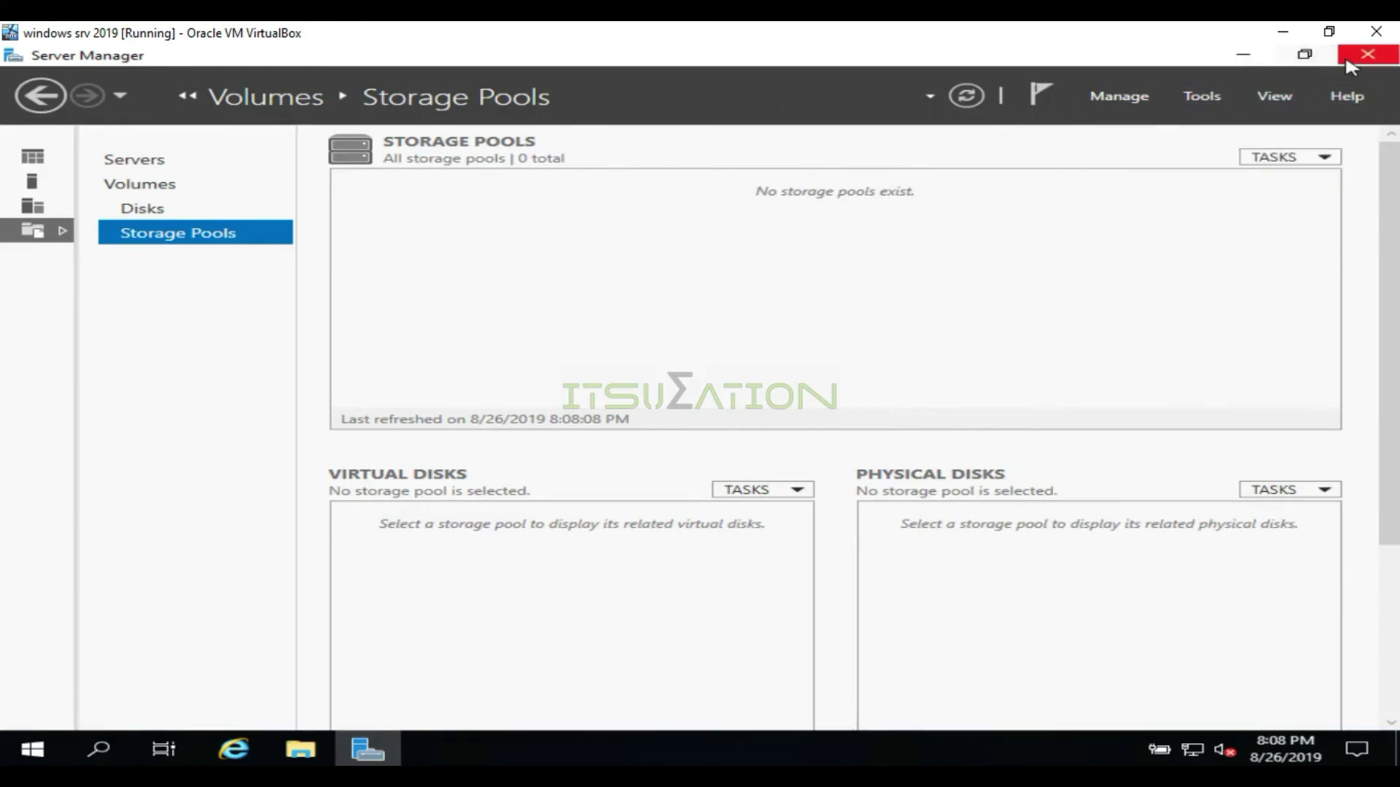
# Close Server Manager and open Personalize from the desktop's right-click menu
pyautogui.click(1367, 54)
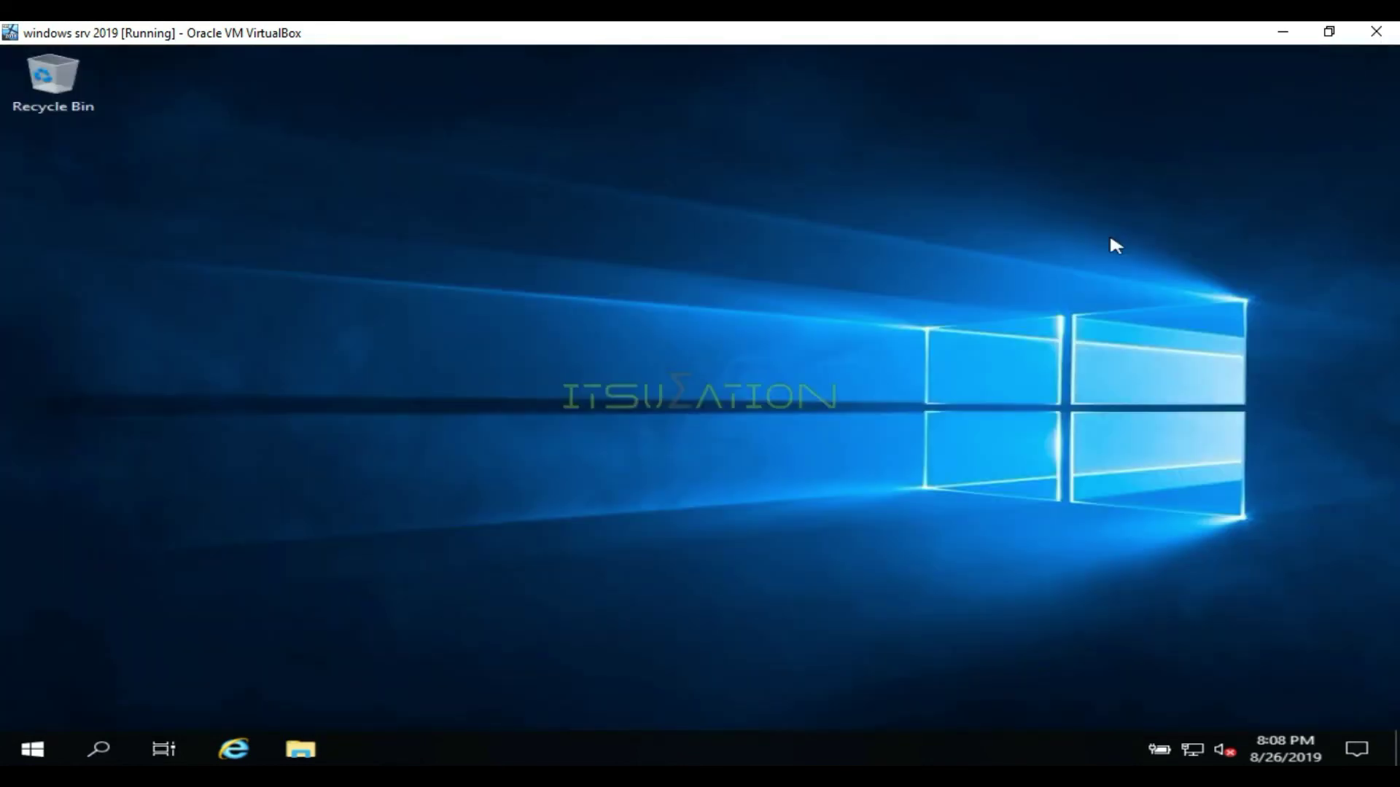
pyautogui.rightClick(390, 399)
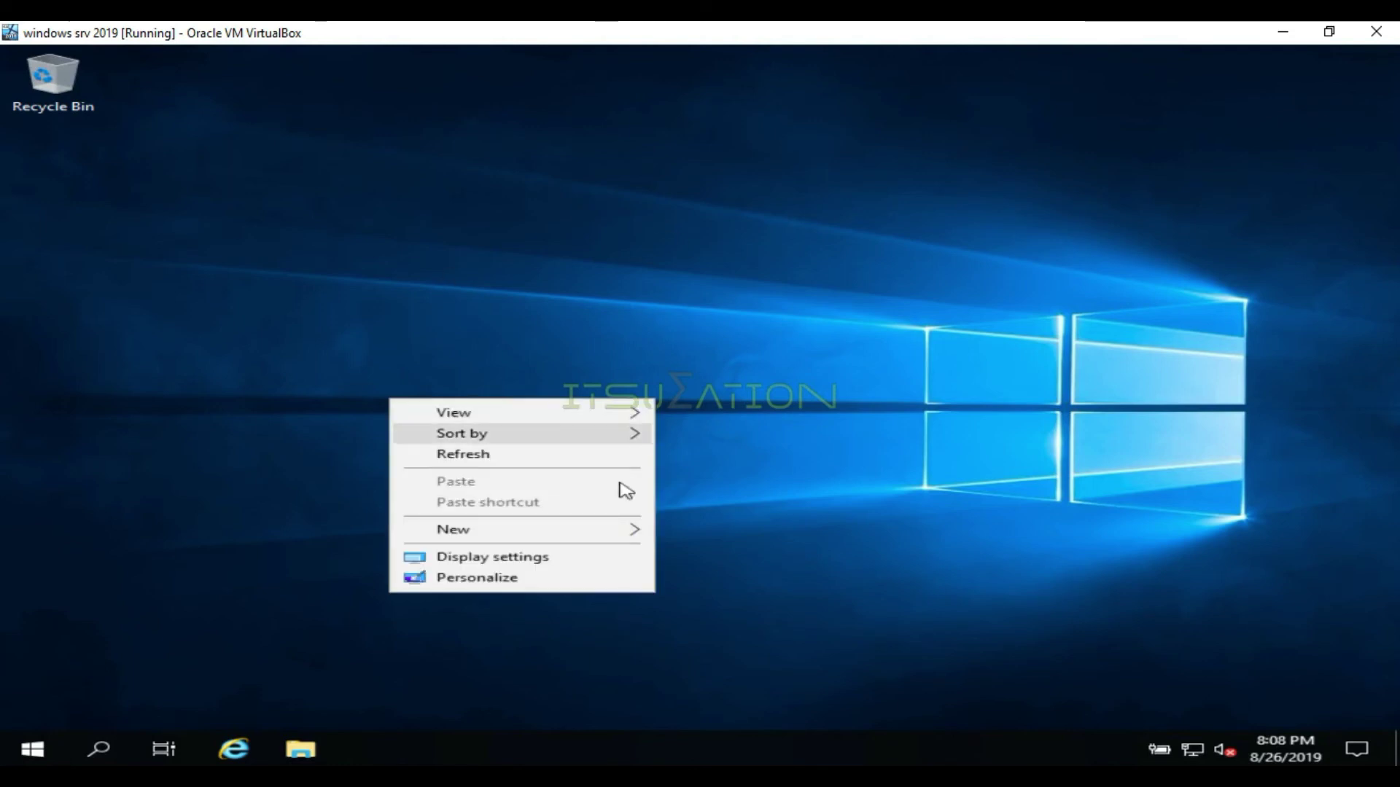
pyautogui.click(530, 576)
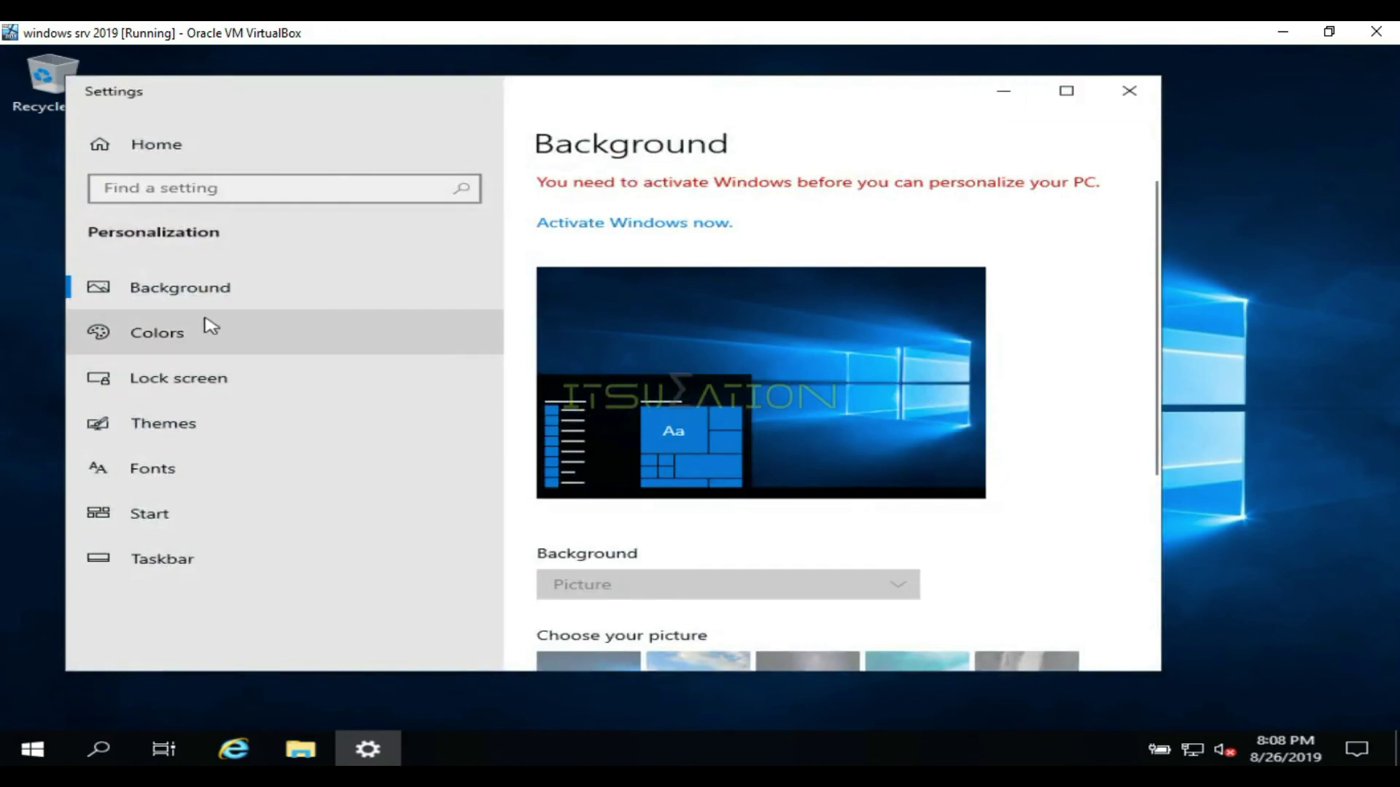
# Go to the Themes page and open Desktop icon settings under Related Settings
pyautogui.click(195, 431)
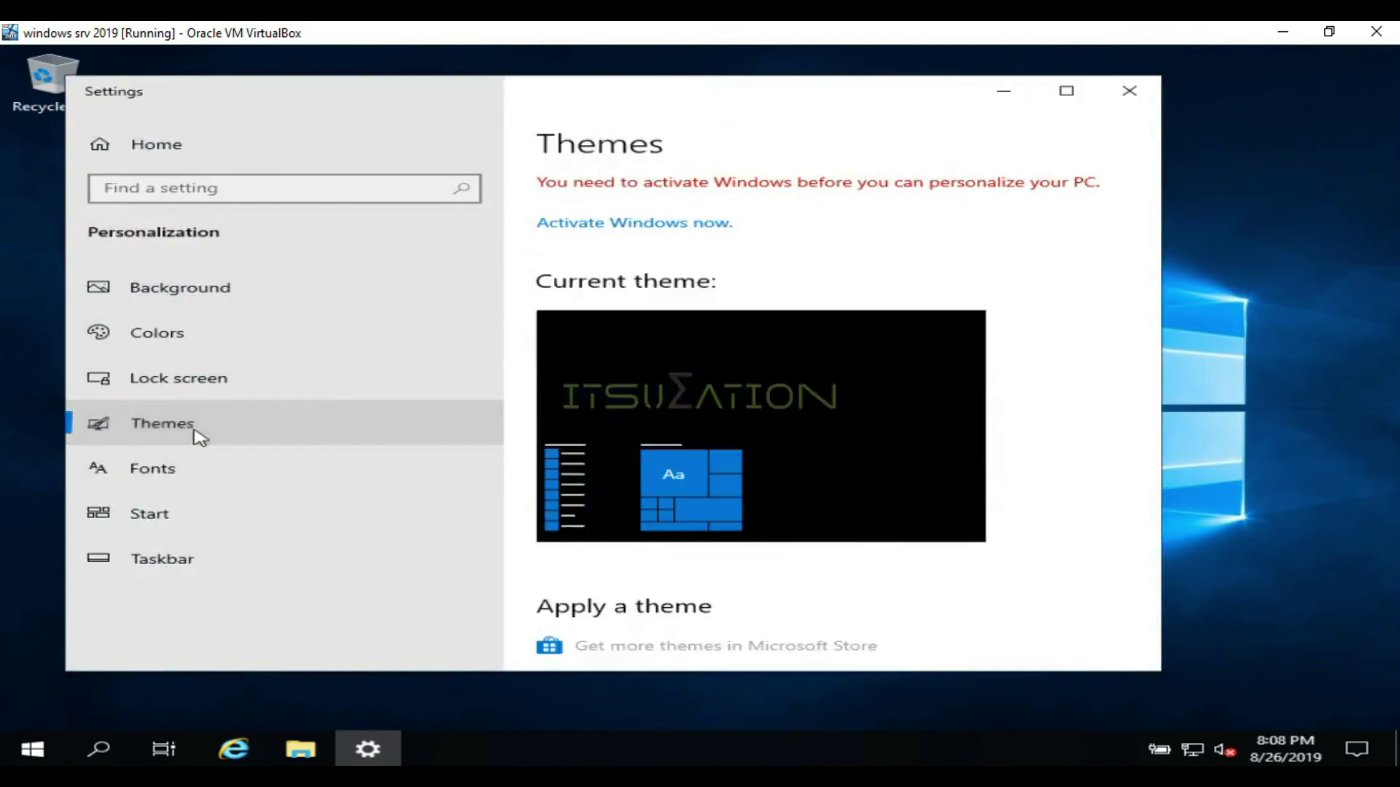
pyautogui.scroll(-5, 856, 397)
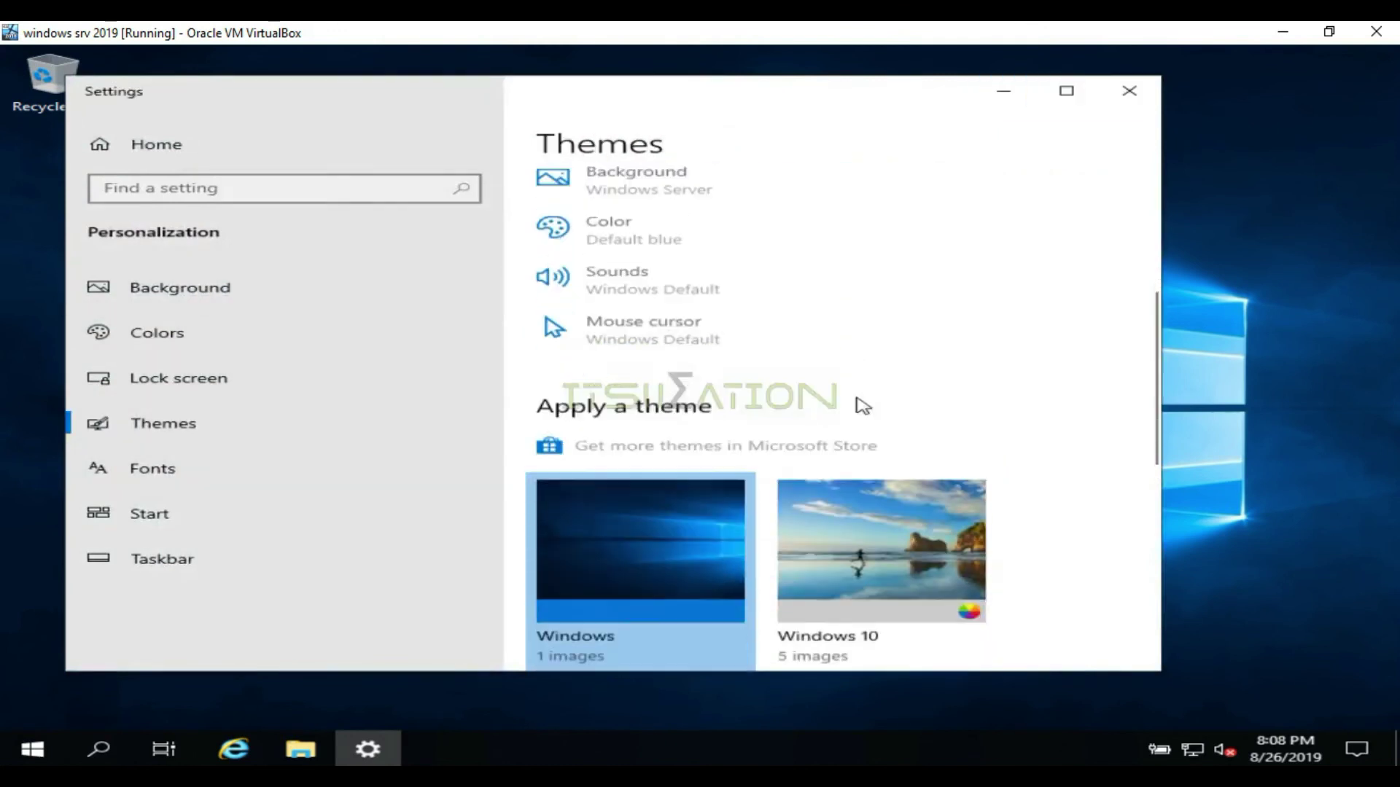
pyautogui.scroll(4, 862, 406)
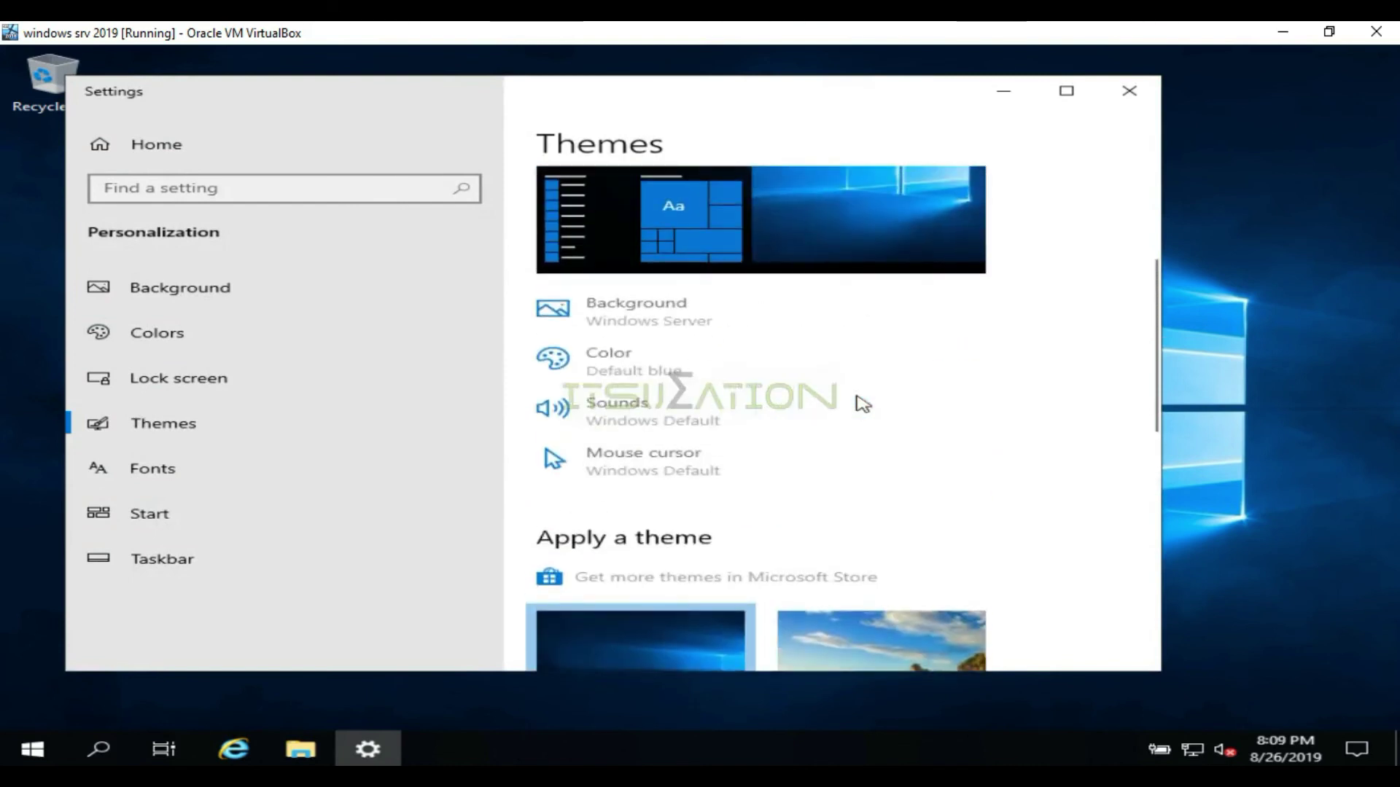
pyautogui.scroll(-7, 863, 404)
pyautogui.scroll(-3, 863, 404)
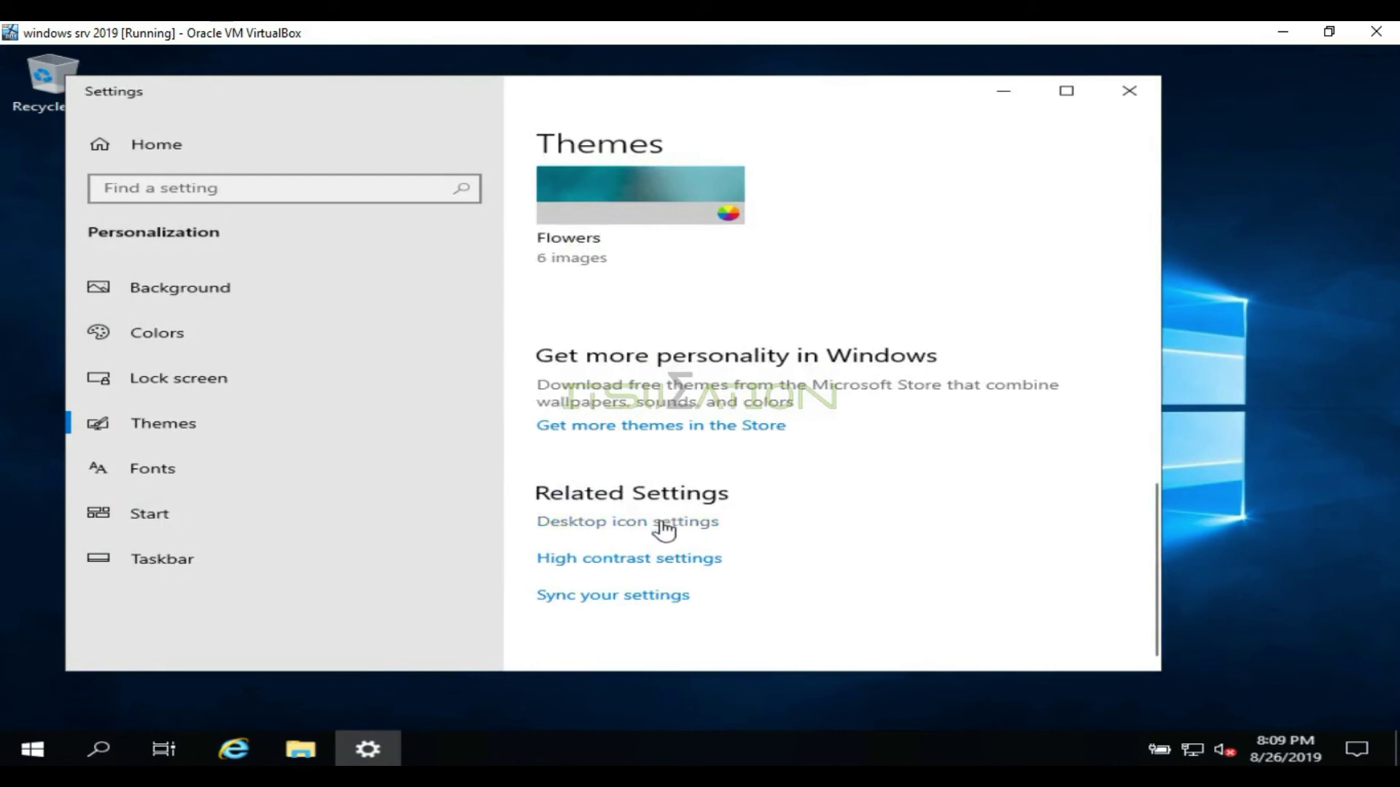
pyautogui.click(663, 523)
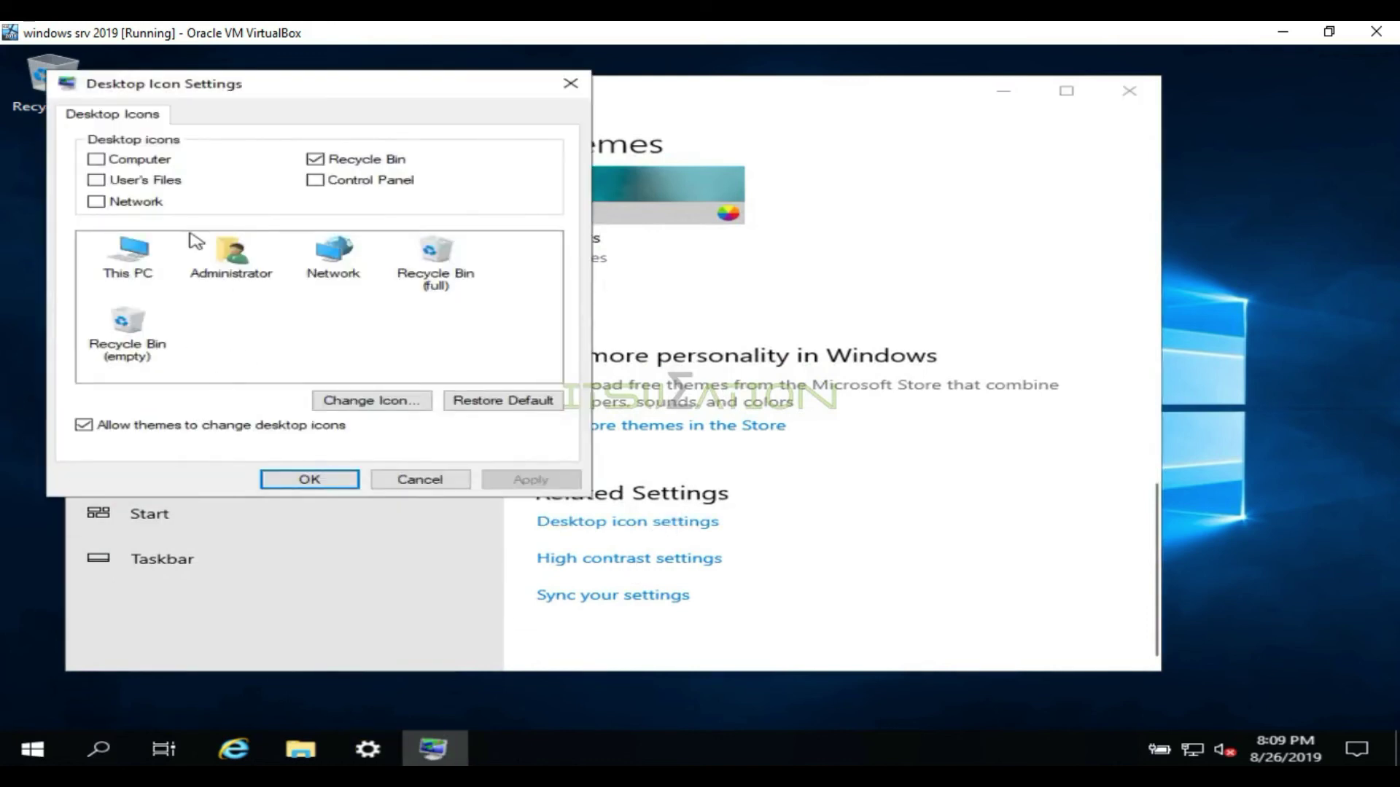
# Tick the Computer desktop icon and confirm with OK to show This PC on the desktop
pyautogui.click(113, 275)
pyautogui.click(135, 161)
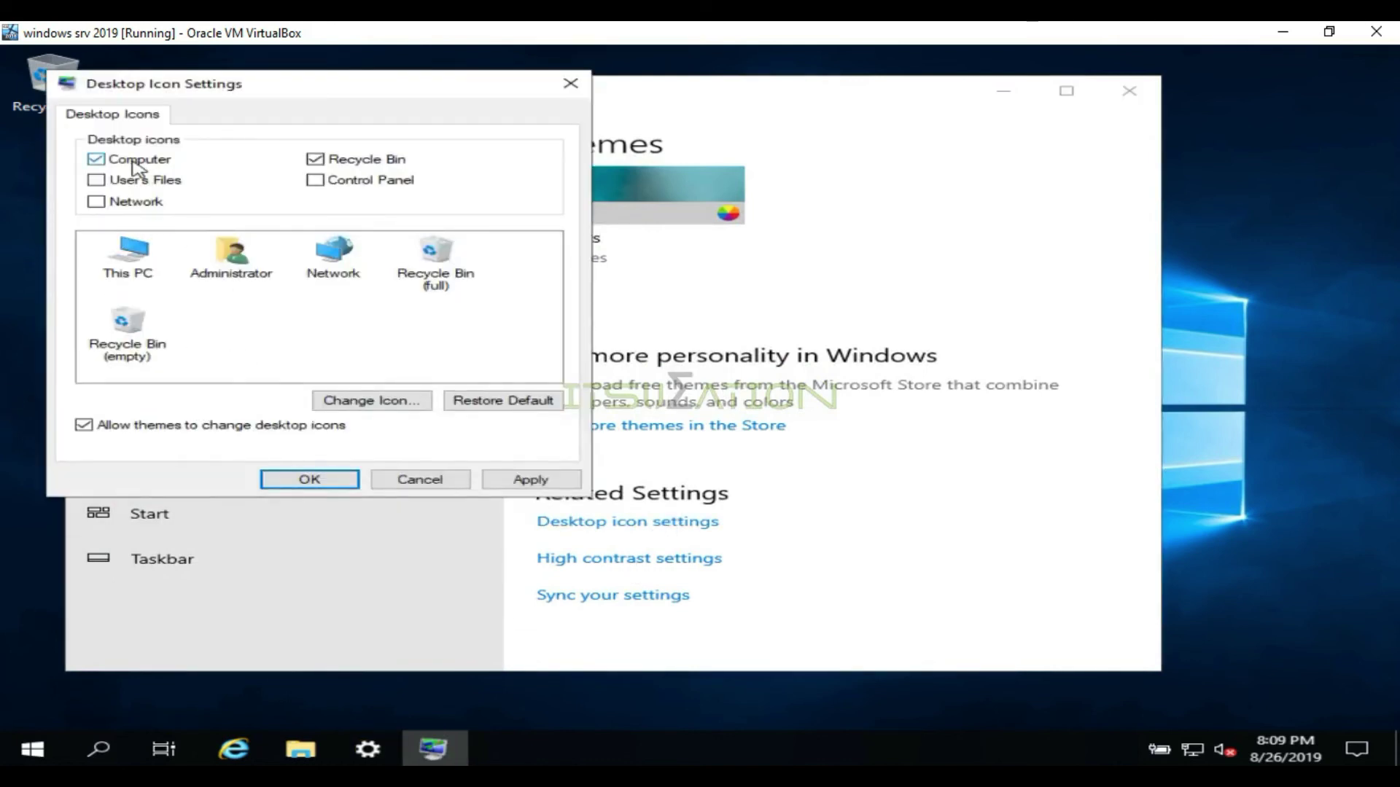
pyautogui.click(341, 479)
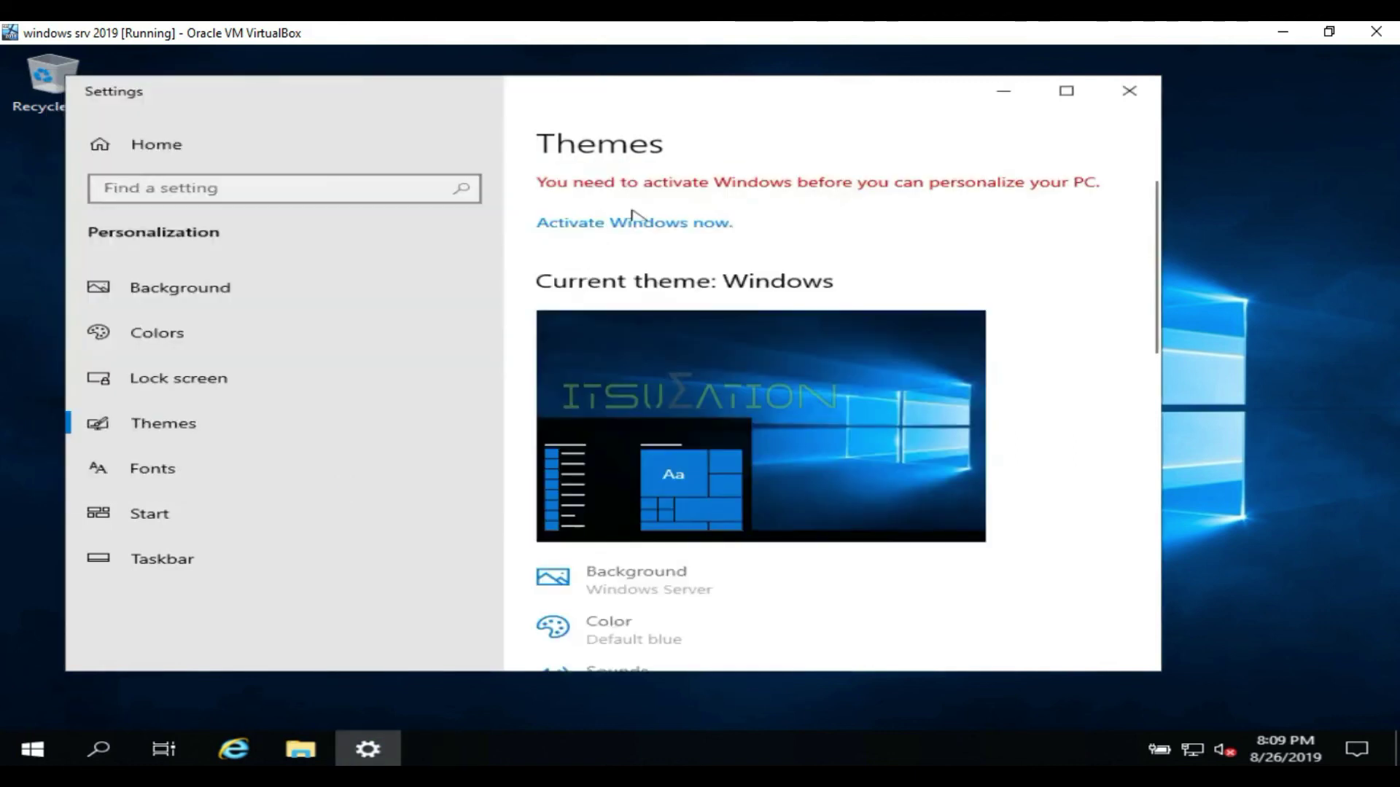
# Close Windows Settings and open the Properties of the This PC icon
pyautogui.click(1127, 95)
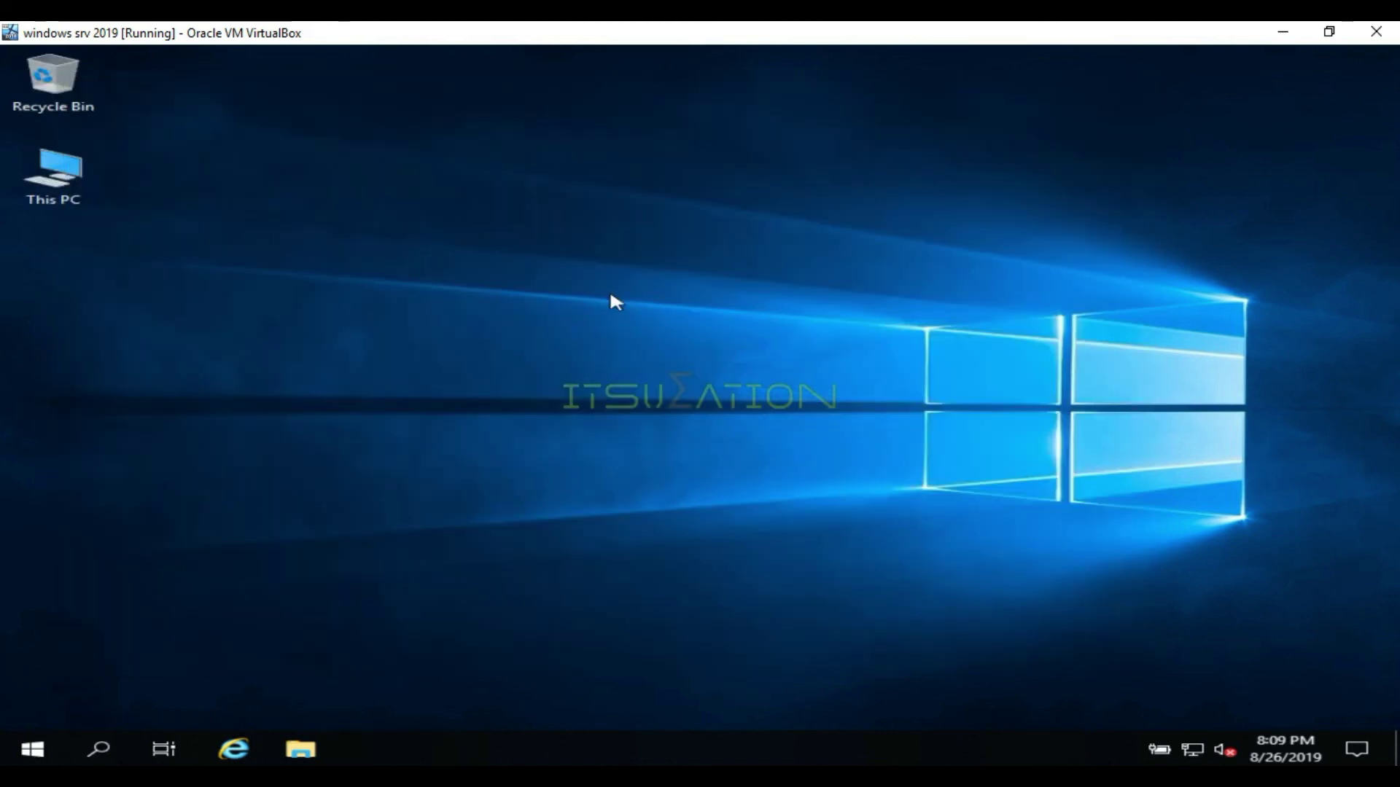
pyautogui.rightClick(46, 188)
pyautogui.click(146, 388)
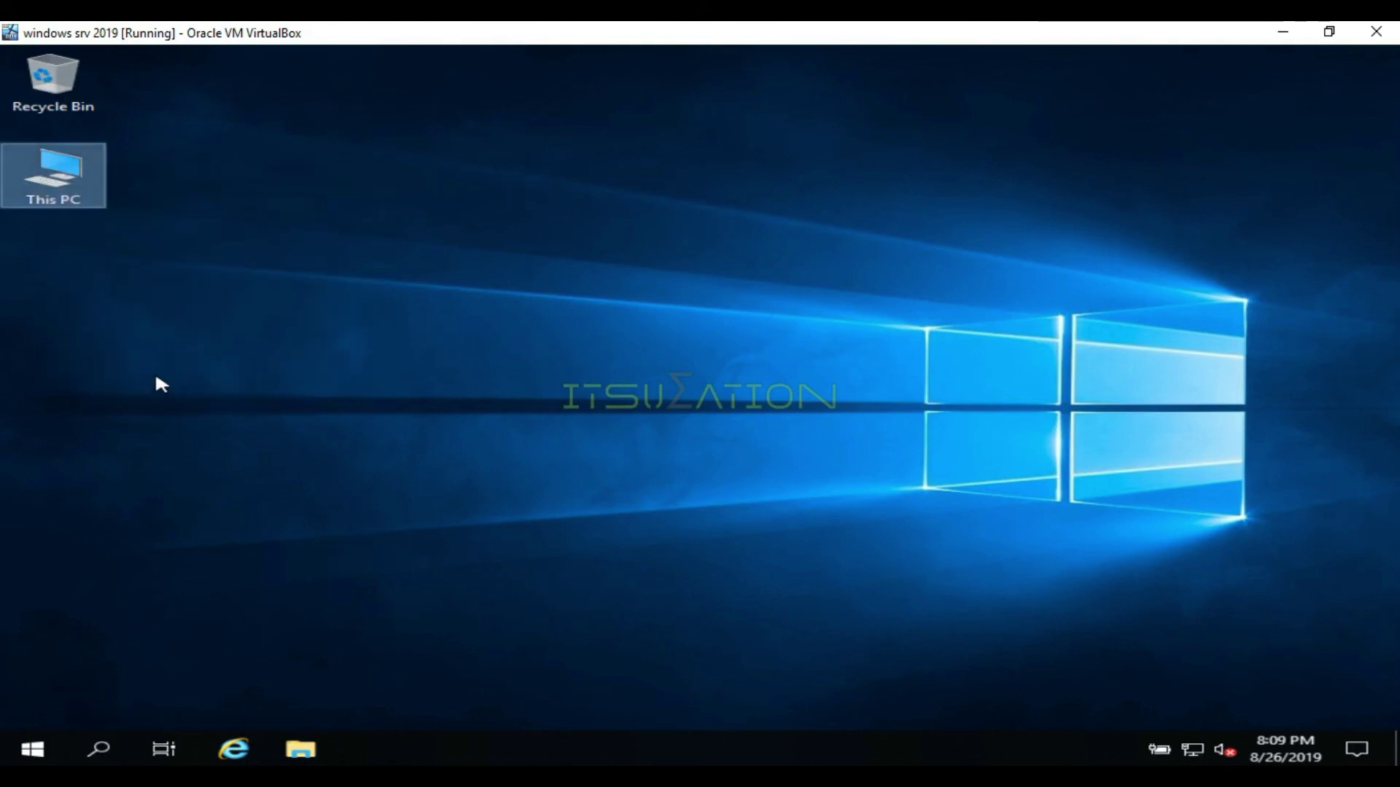